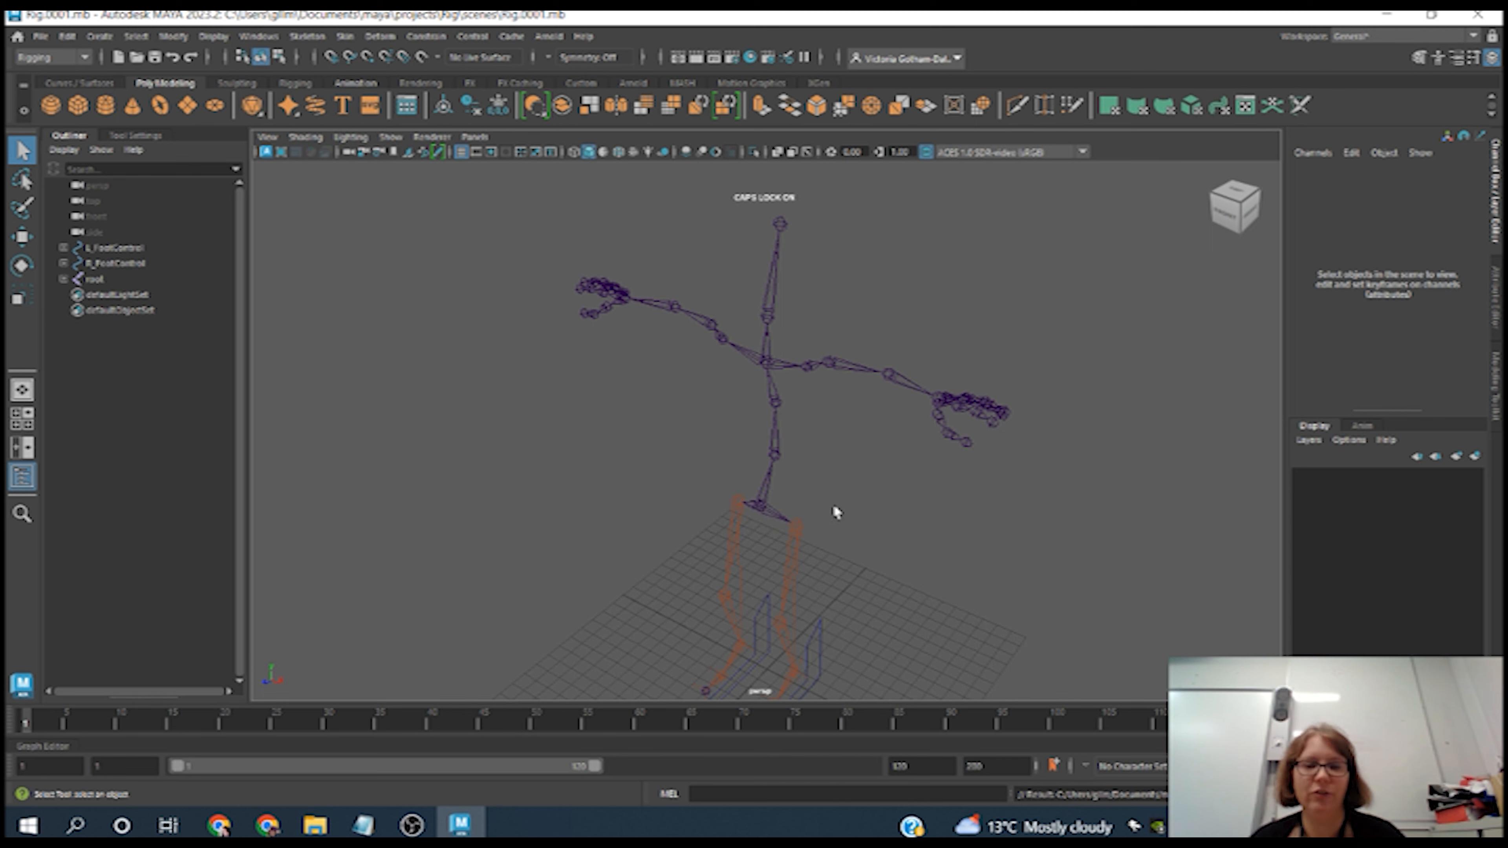
alt+drag(795, 448, 828, 391)
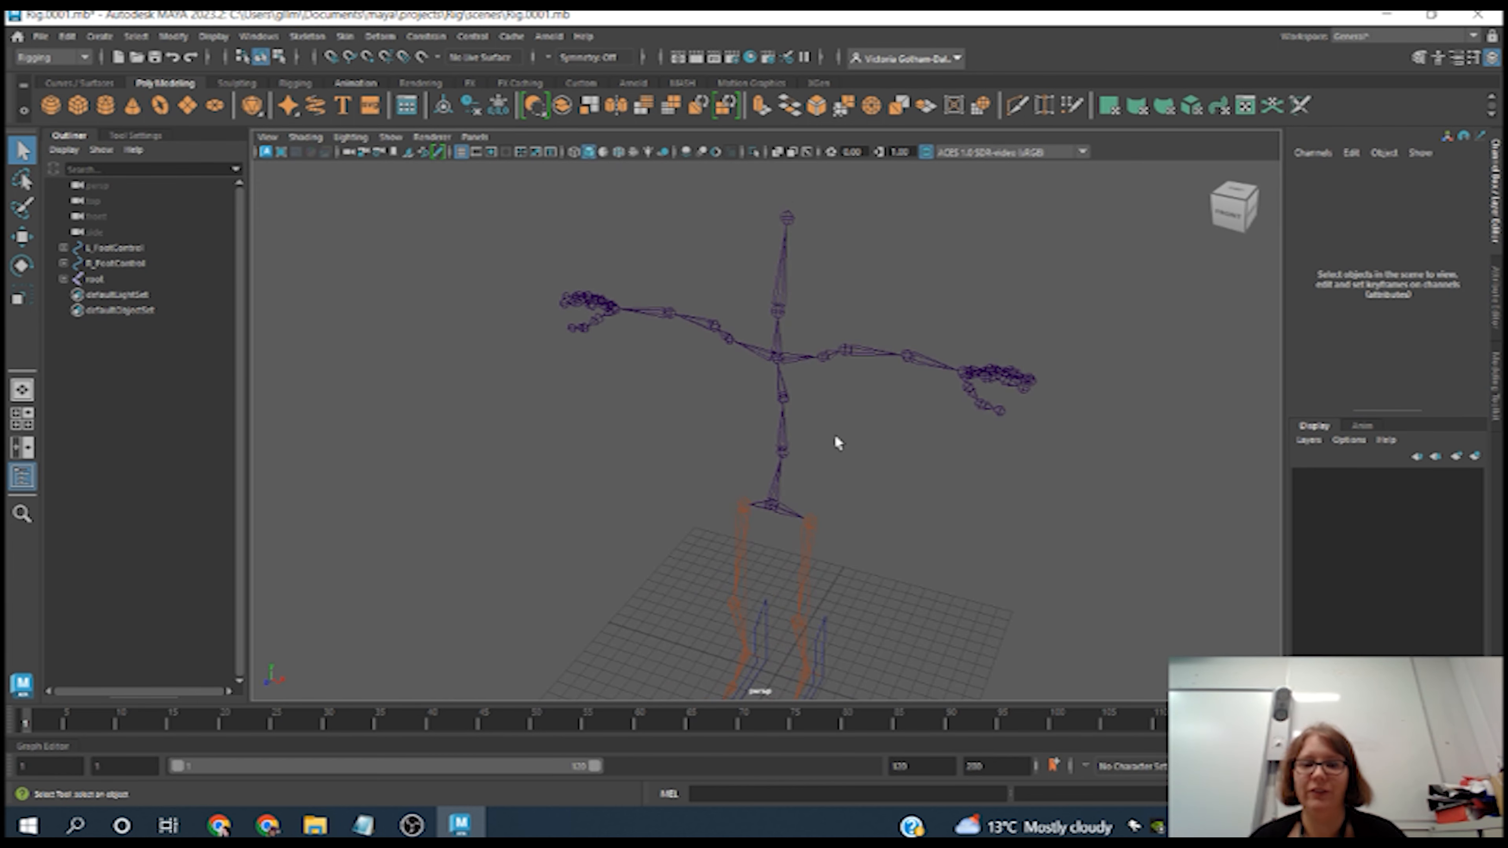
alt+drag(869, 521, 862, 404)
alt+drag(819, 500, 874, 426)
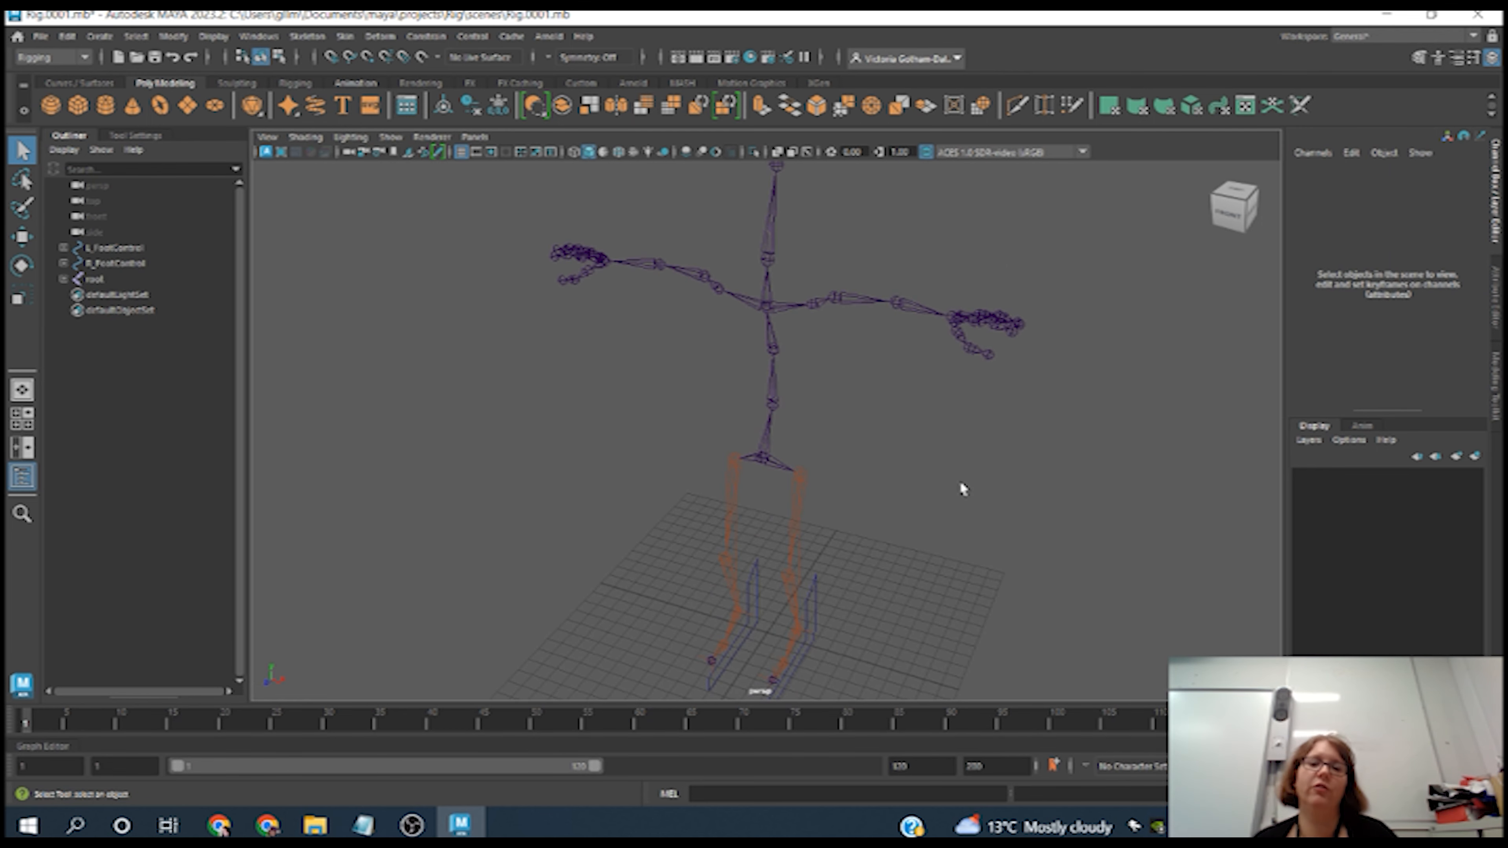
alt+drag(909, 408, 781, 349)
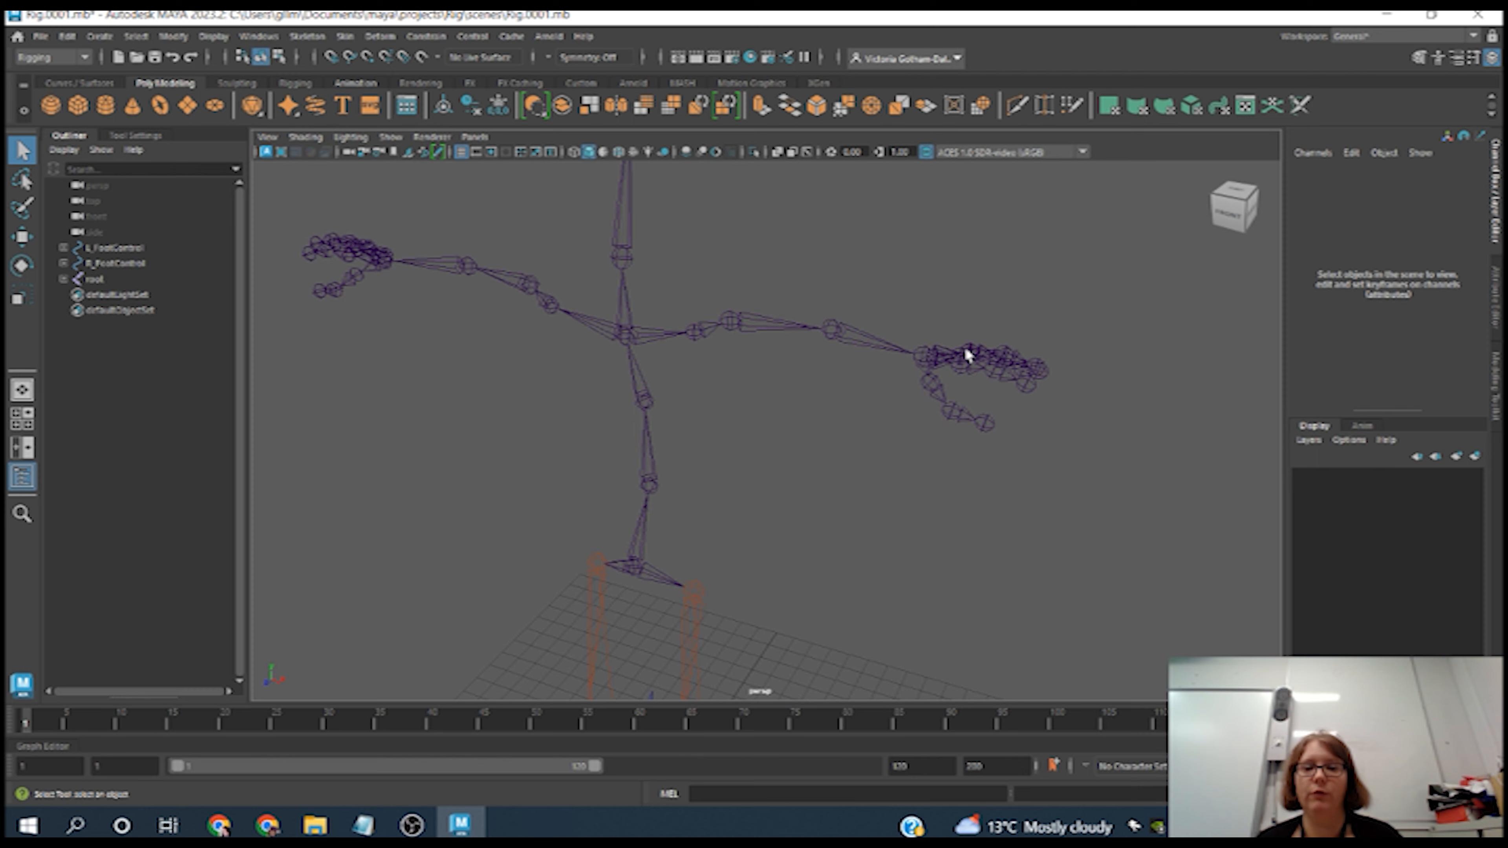
alt+drag(1077, 445, 1013, 470)
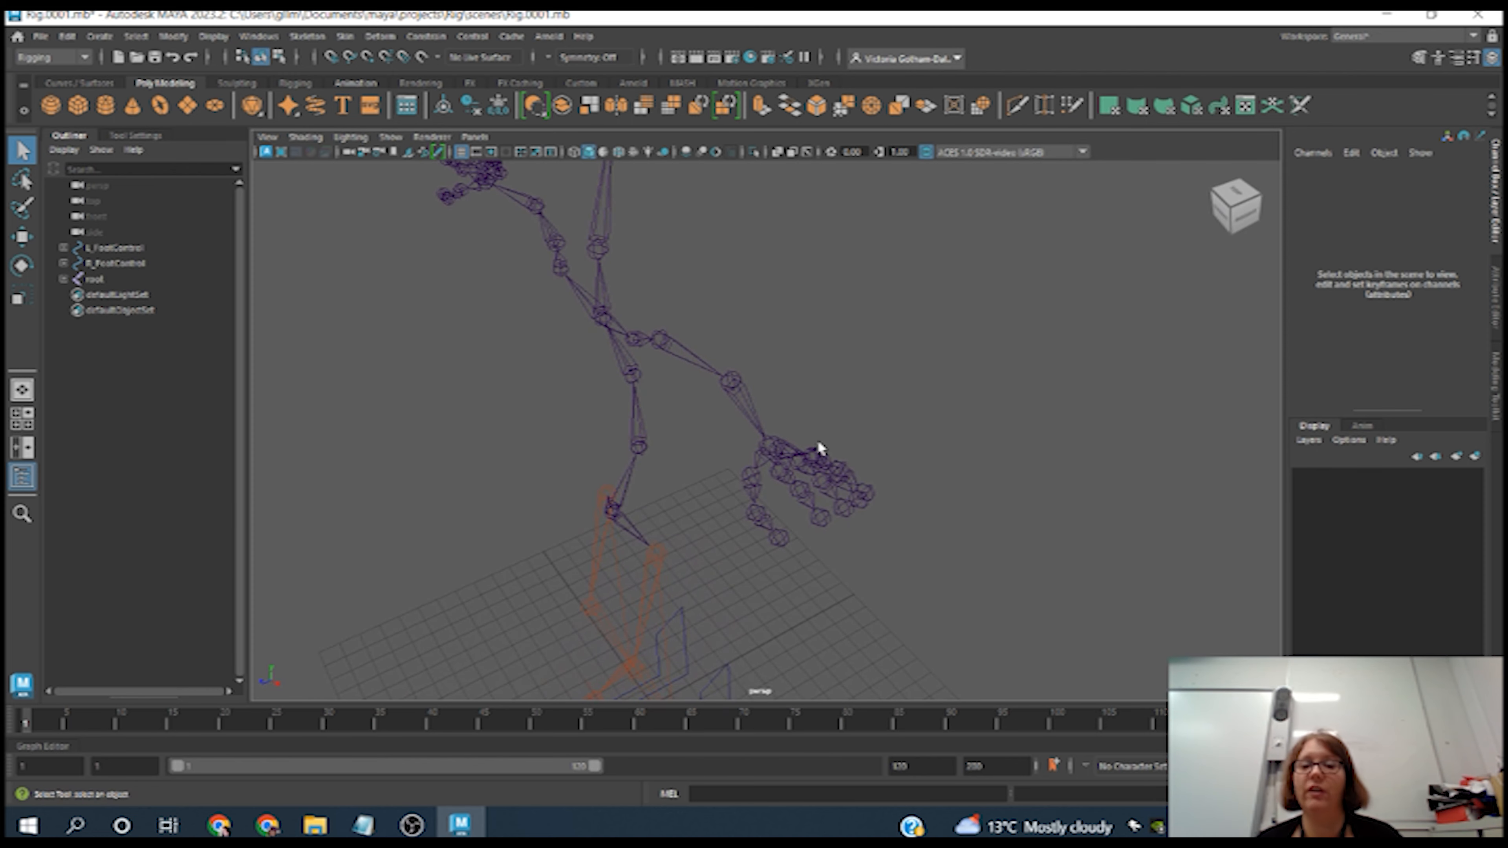
alt+drag(676, 436, 734, 432)
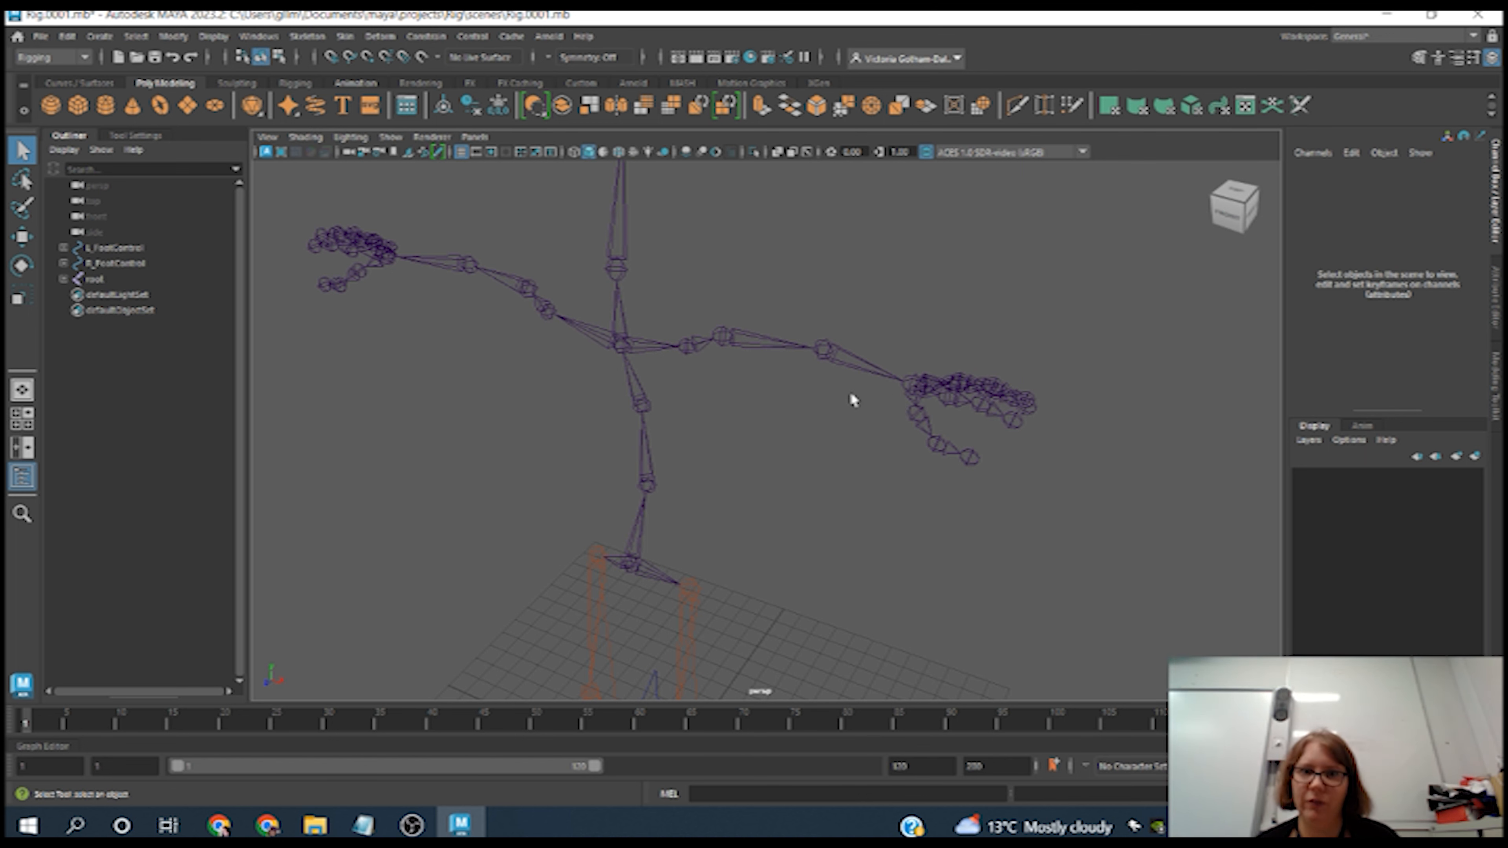
alt+drag(763, 380, 778, 402)
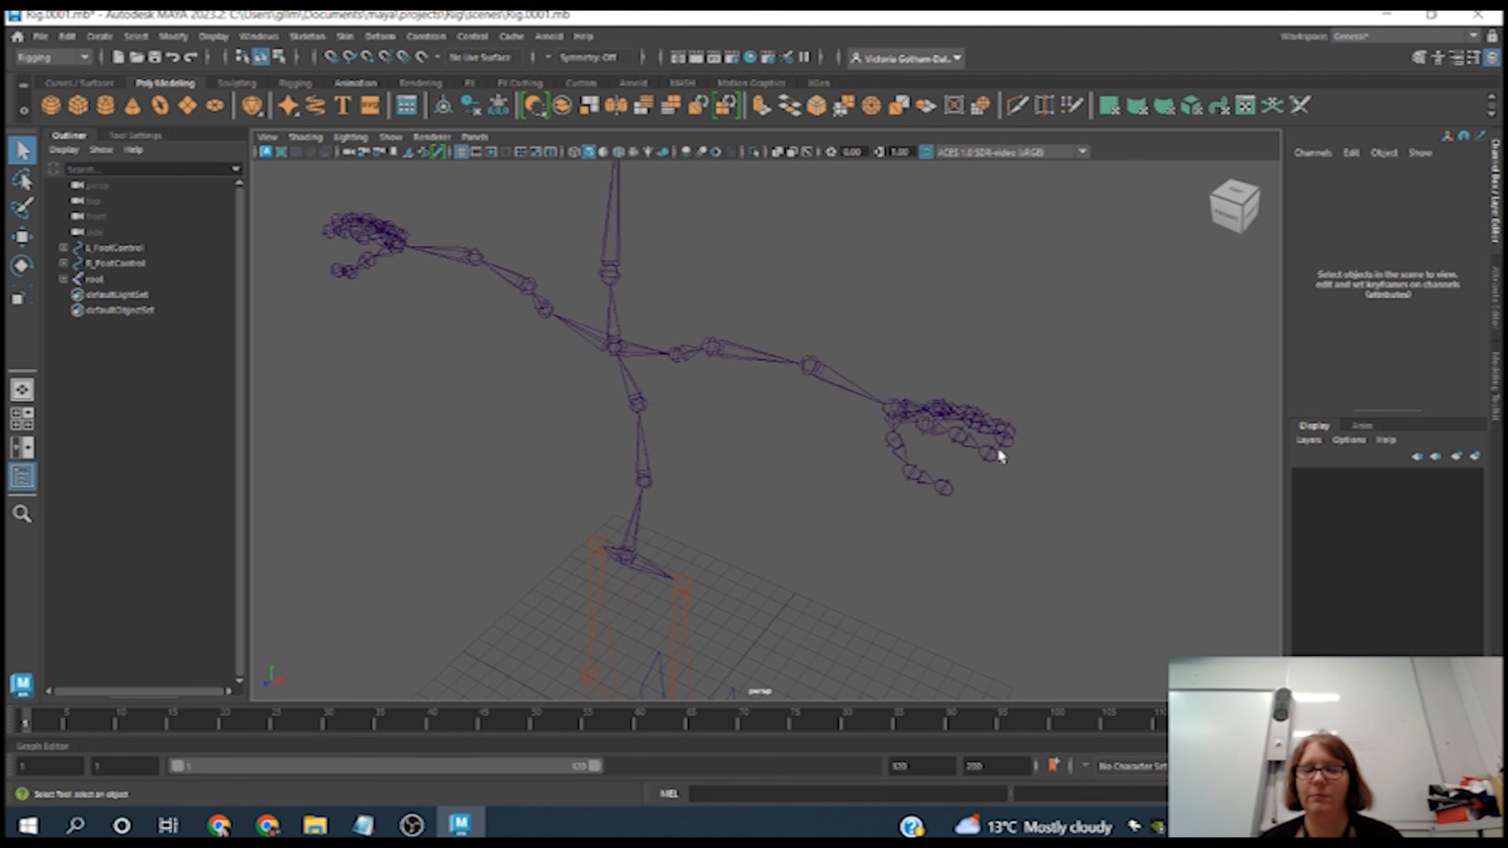
- Open the Create IK Handle tool's options and set the current solver to Rotate-Plane Solver
click(318, 43)
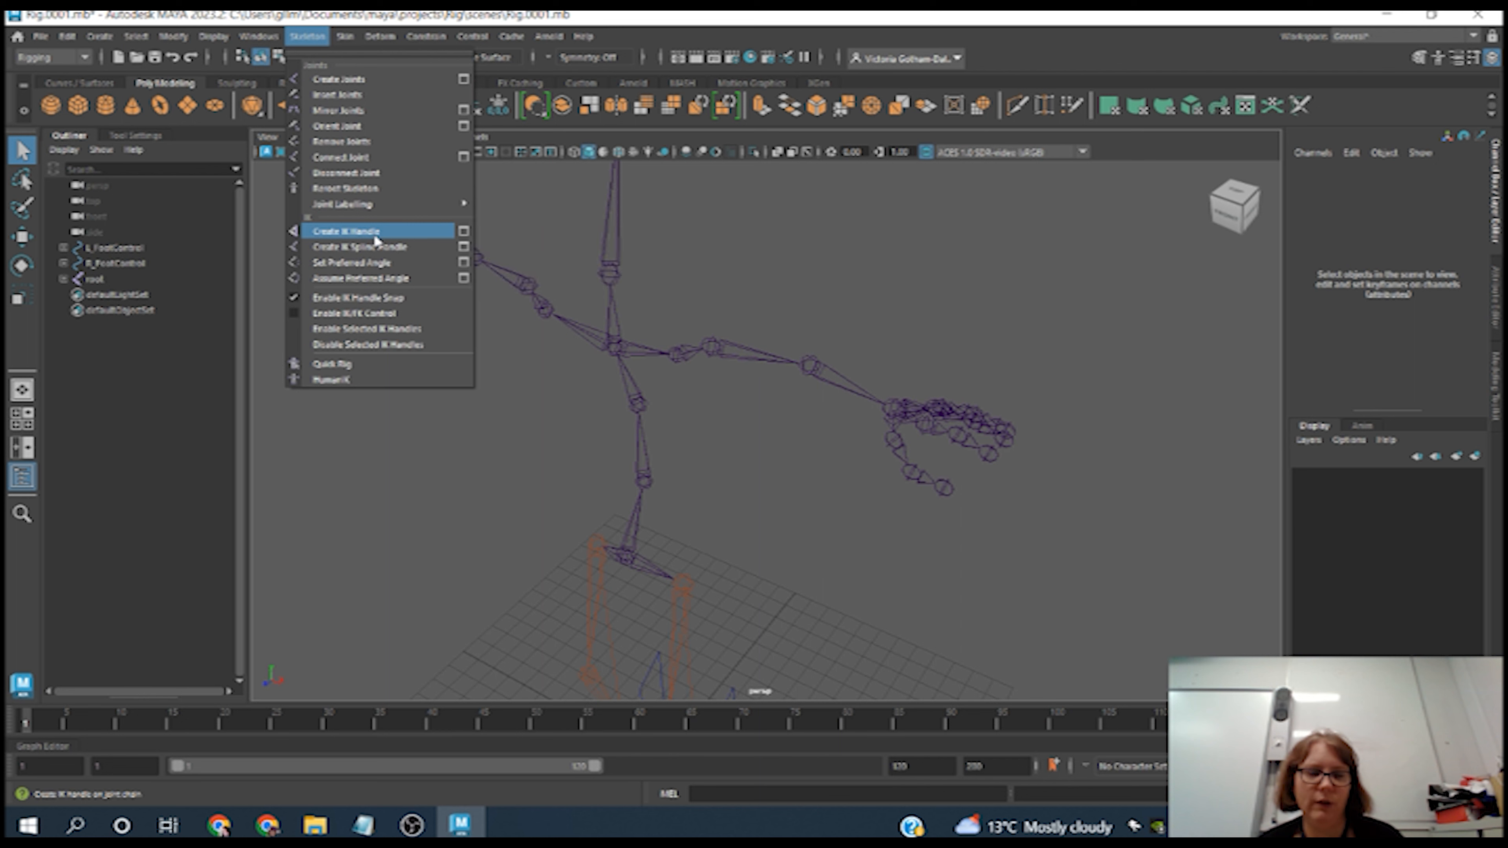
click(463, 233)
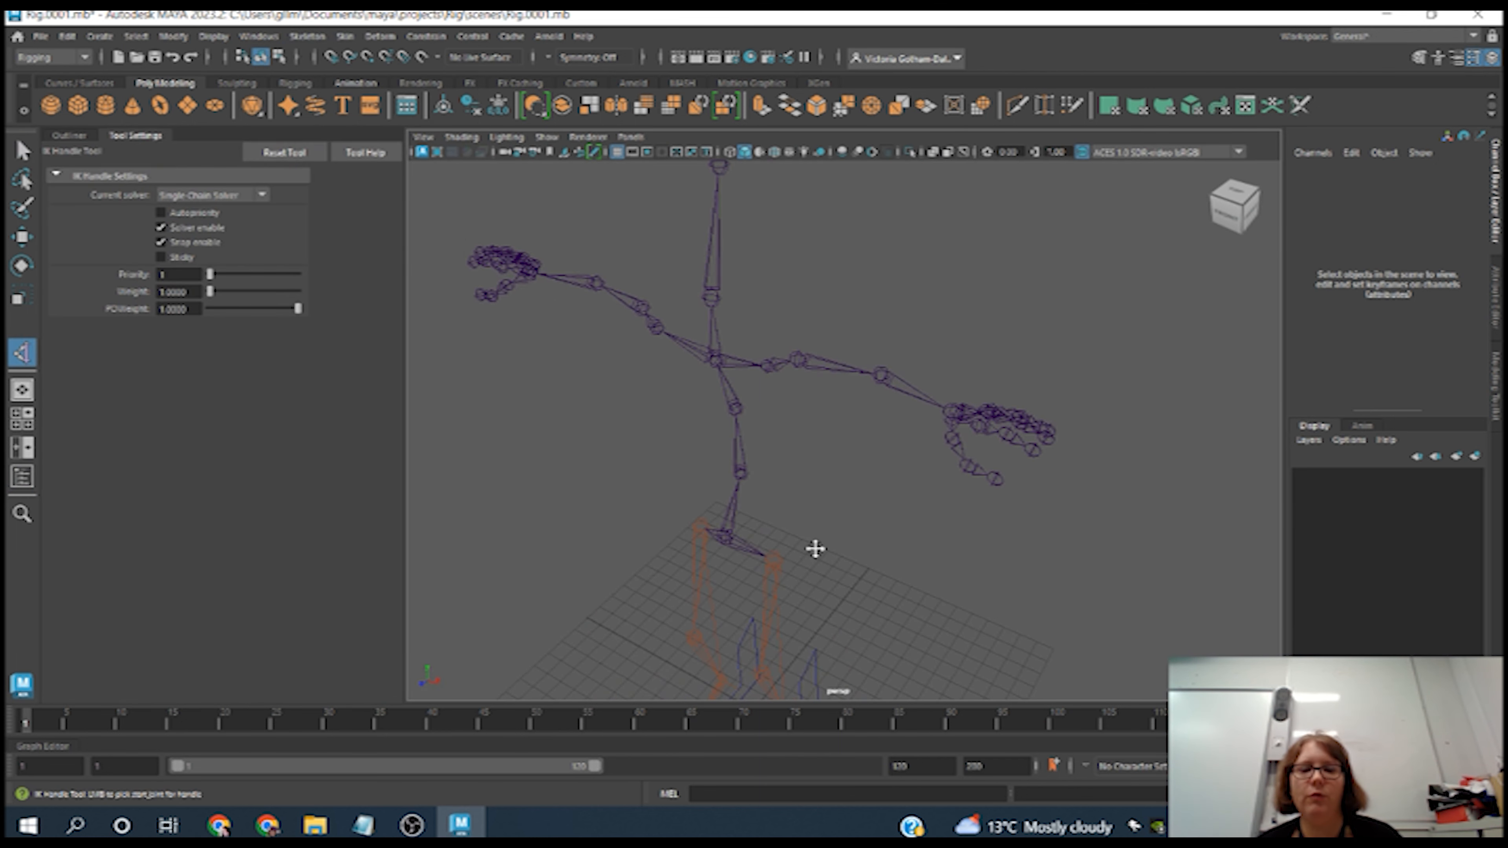
alt+middle_drag(814, 545, 811, 444)
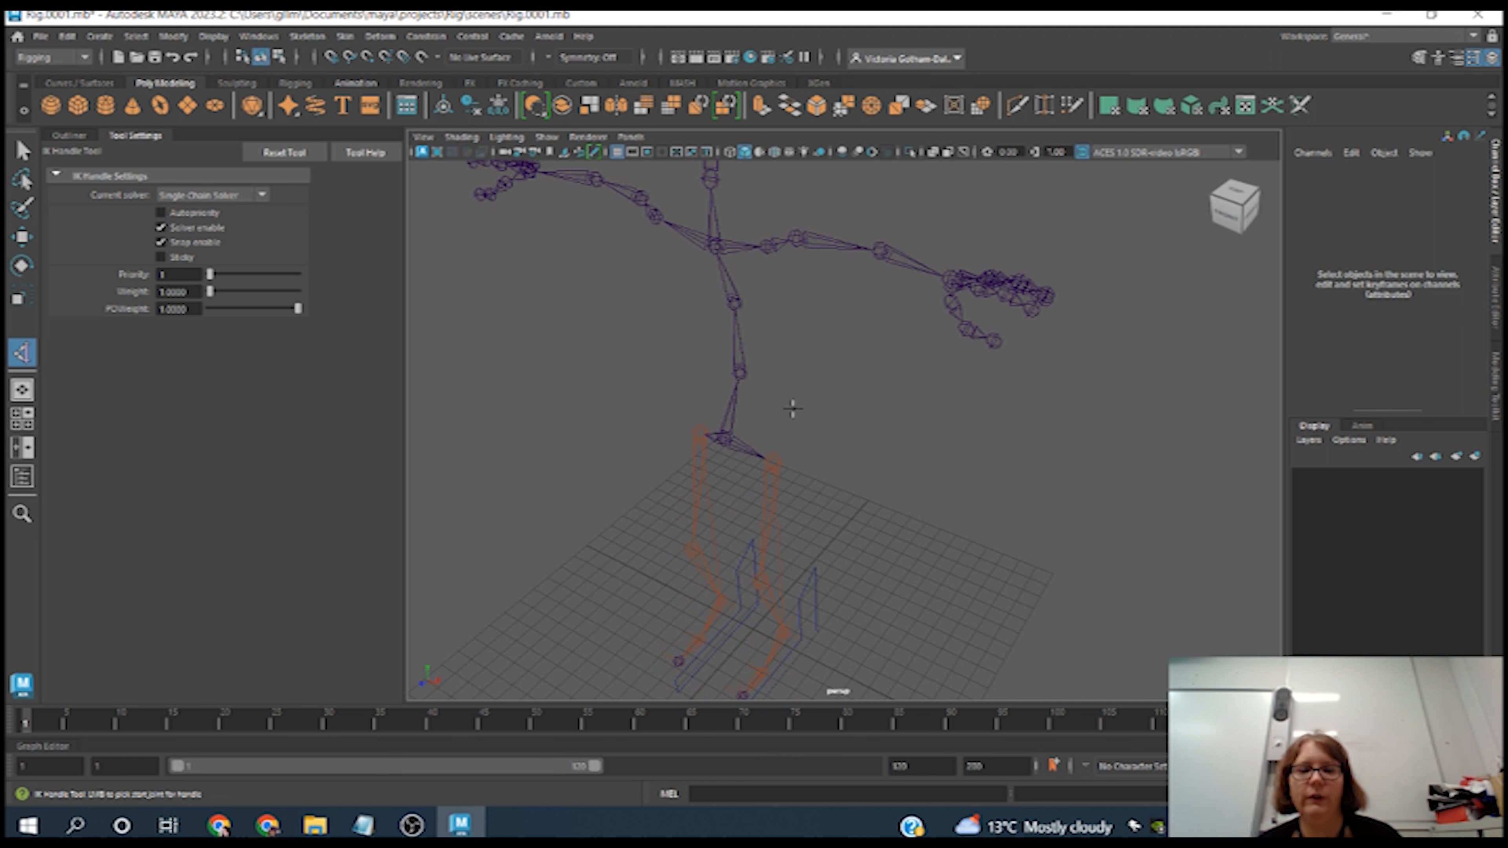
click(261, 198)
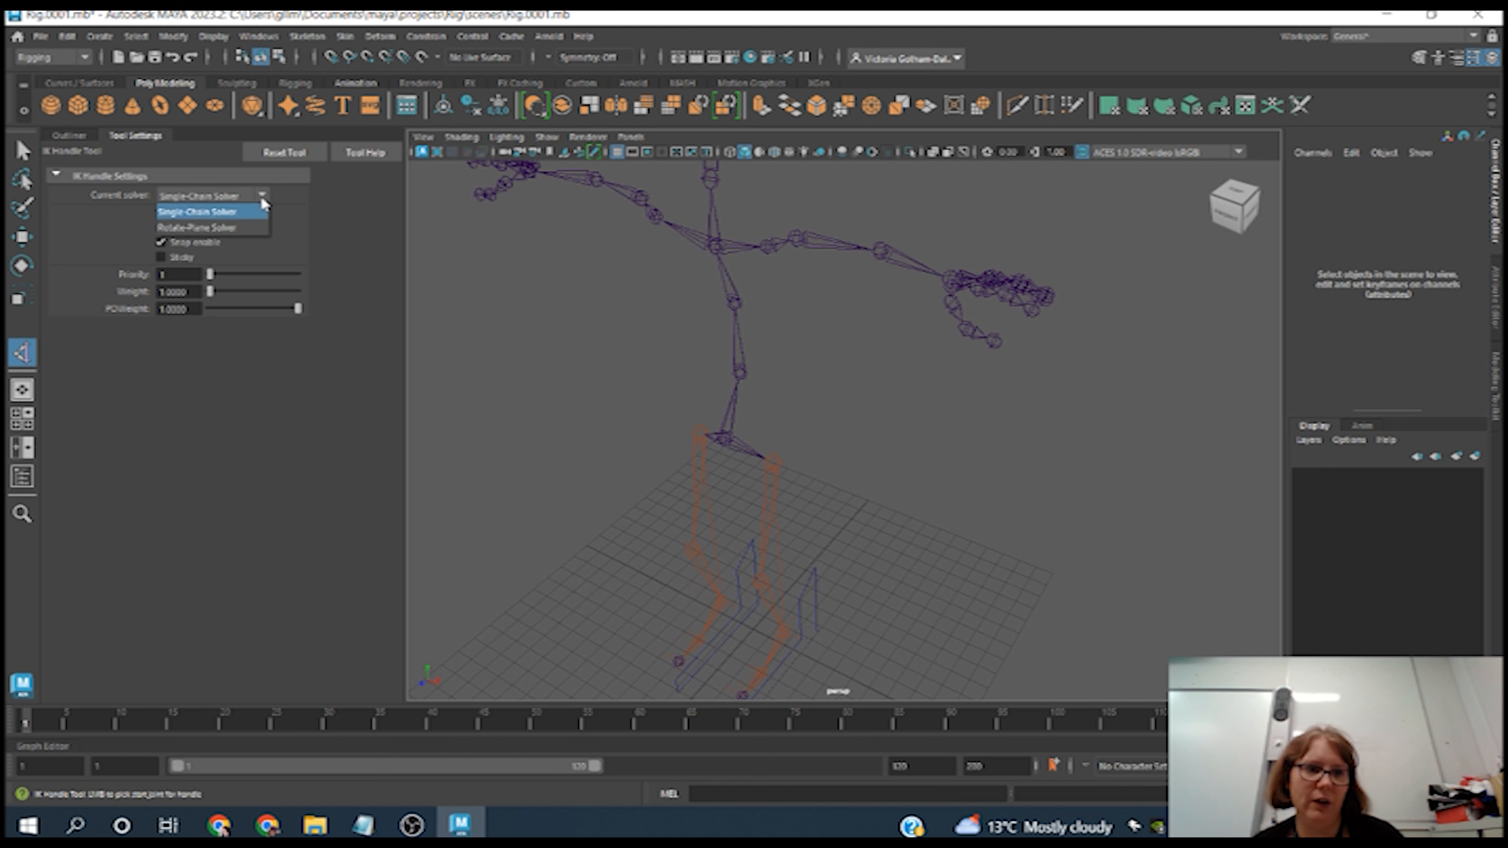
click(241, 229)
- Create an IK handle running from the L_shoulder joint to the left wrist joint
alt+drag(827, 336, 821, 373)
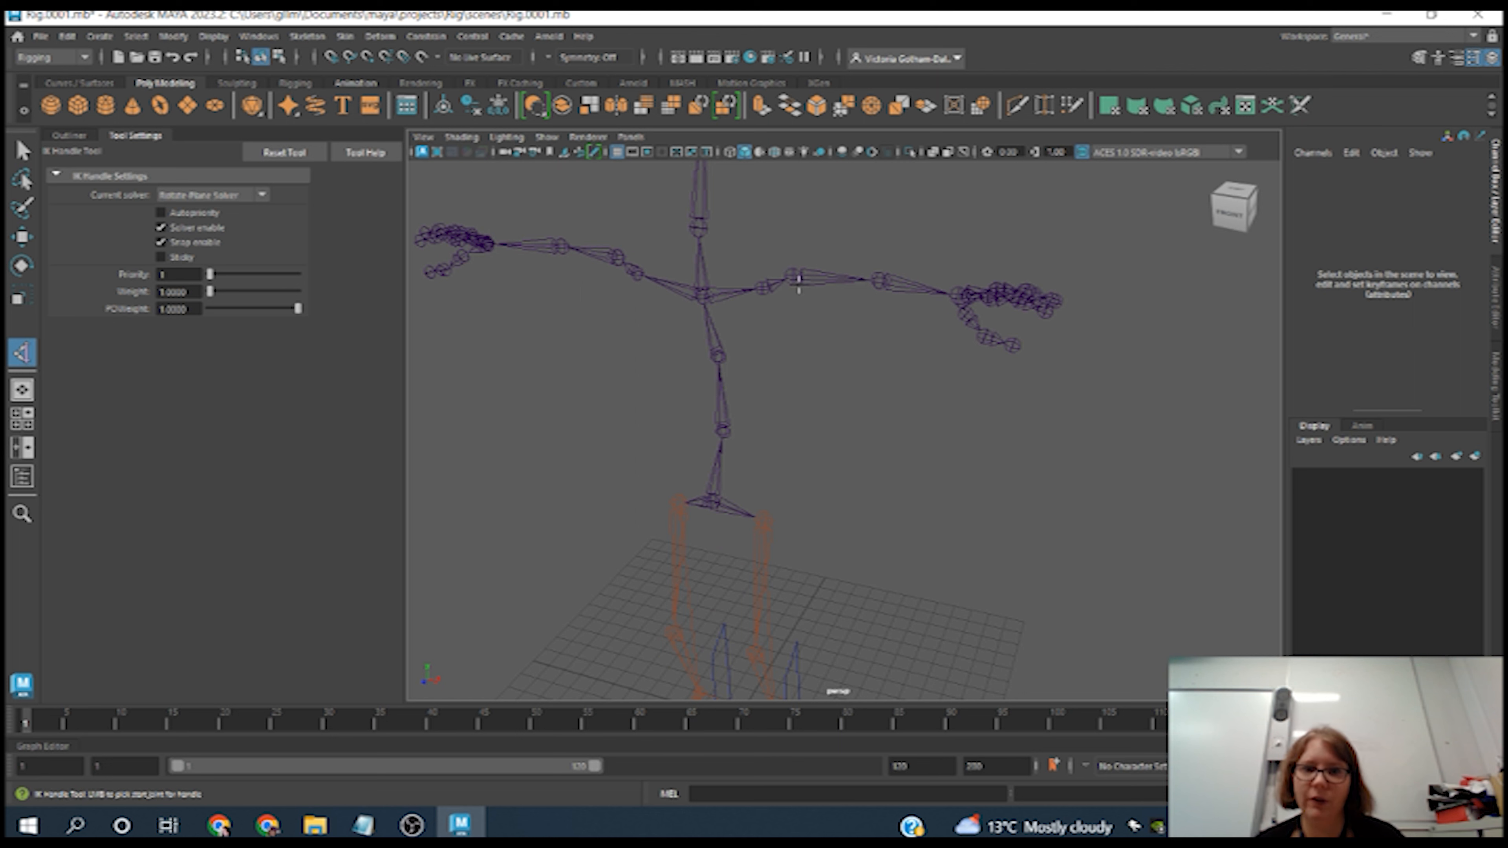
alt+drag(782, 345, 805, 342)
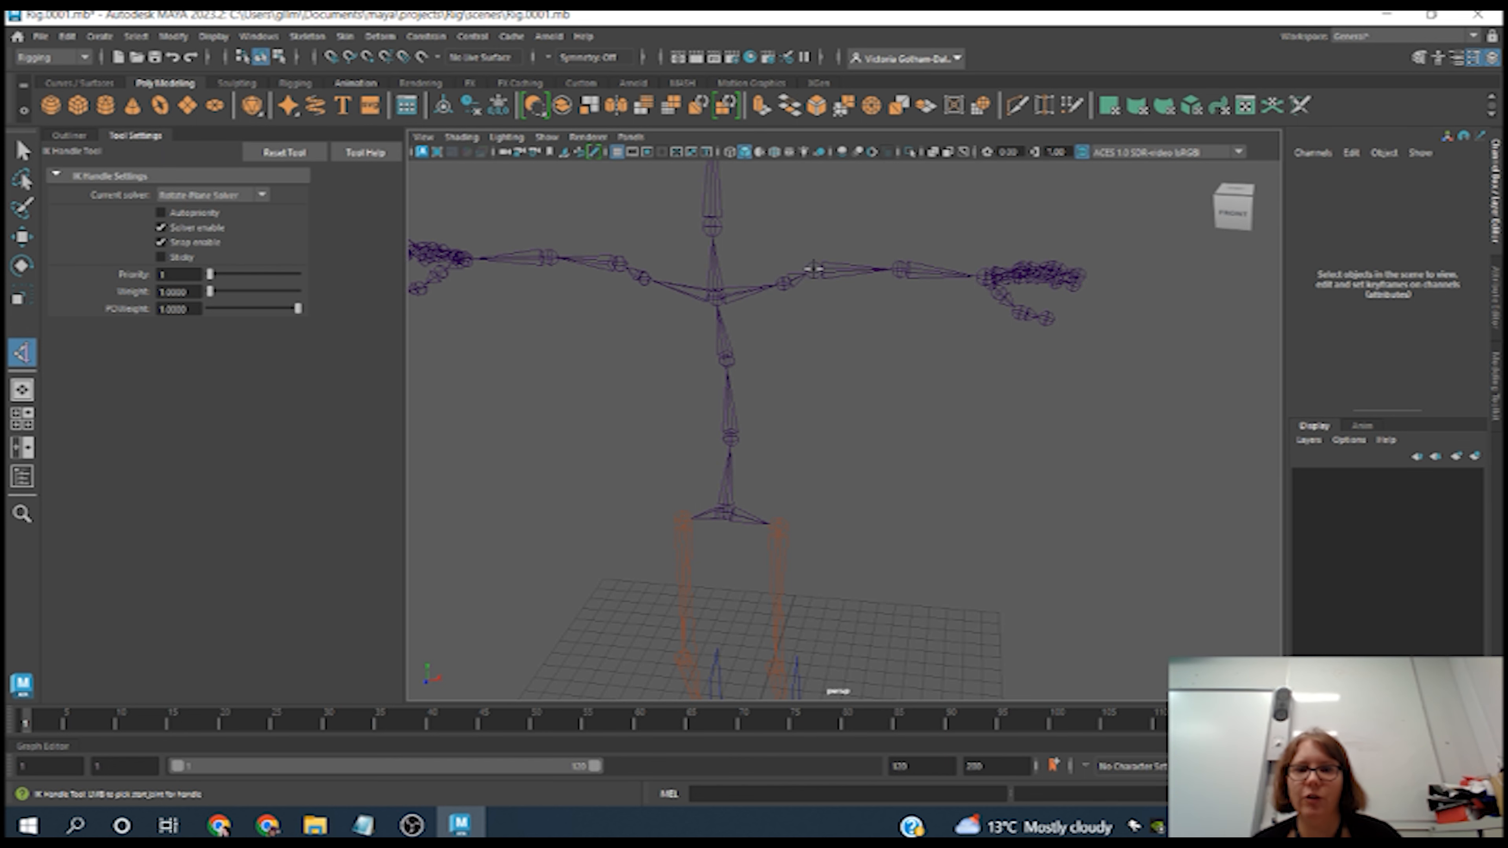
click(813, 269)
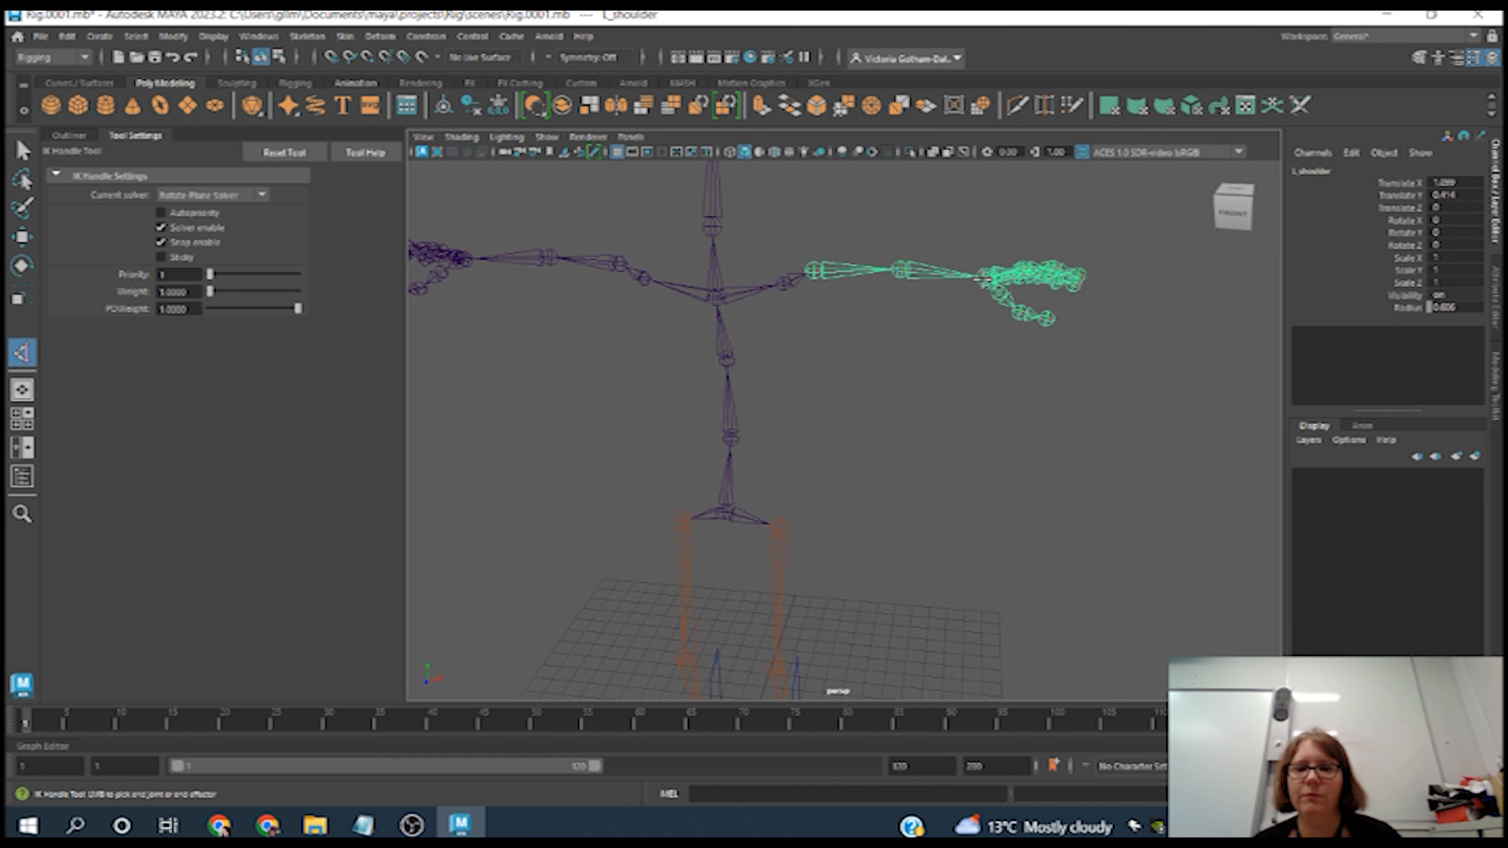
click(981, 277)
key(q)
- Test the left arm's bend by moving the IK handle inward and forward and varying its Twist
alt+drag(983, 286, 878, 360)
alt+middle_drag(878, 360, 863, 373)
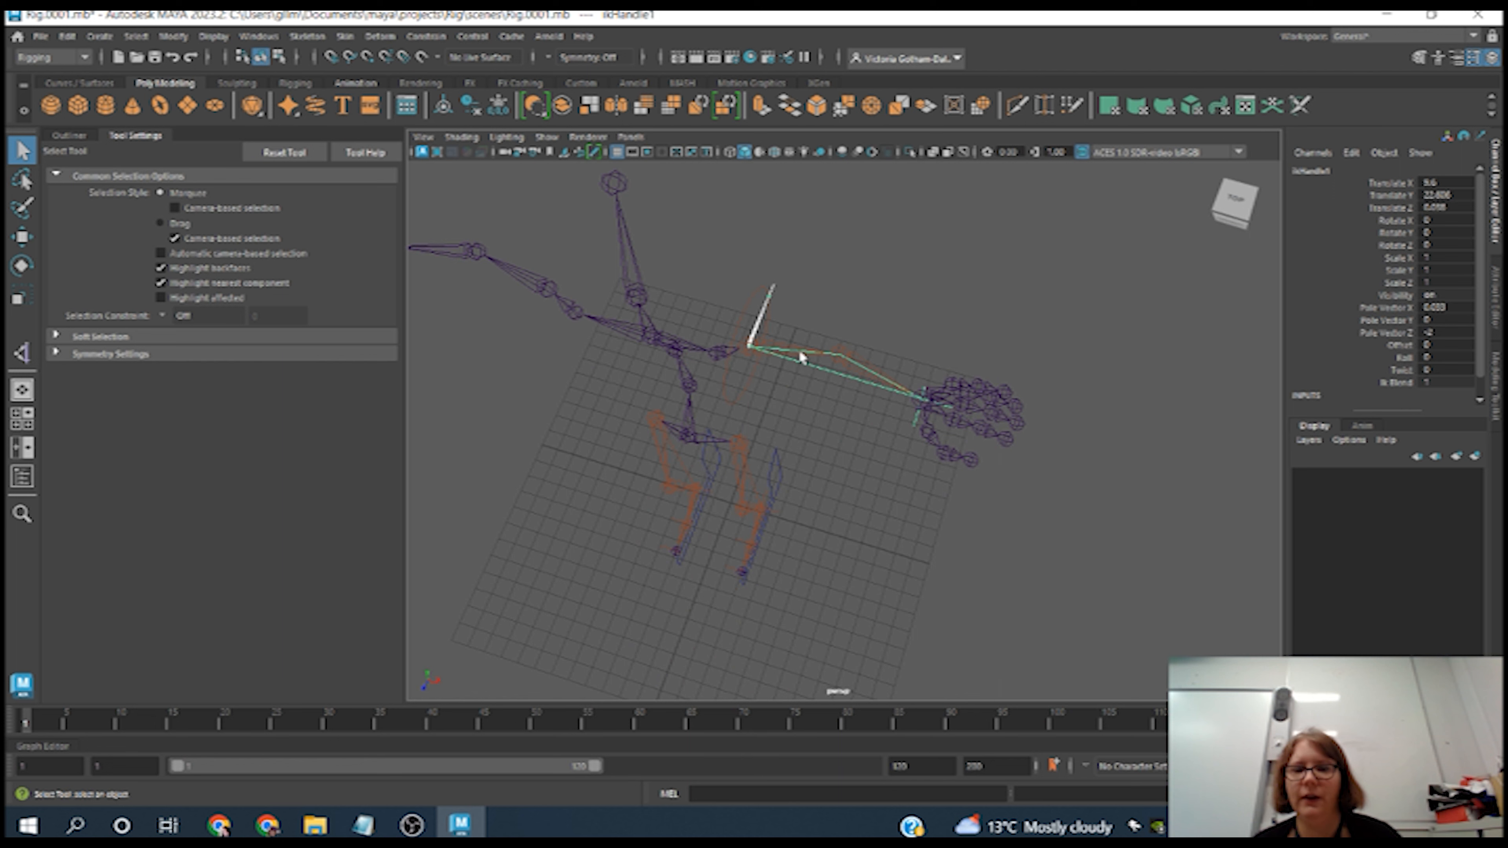
key(w)
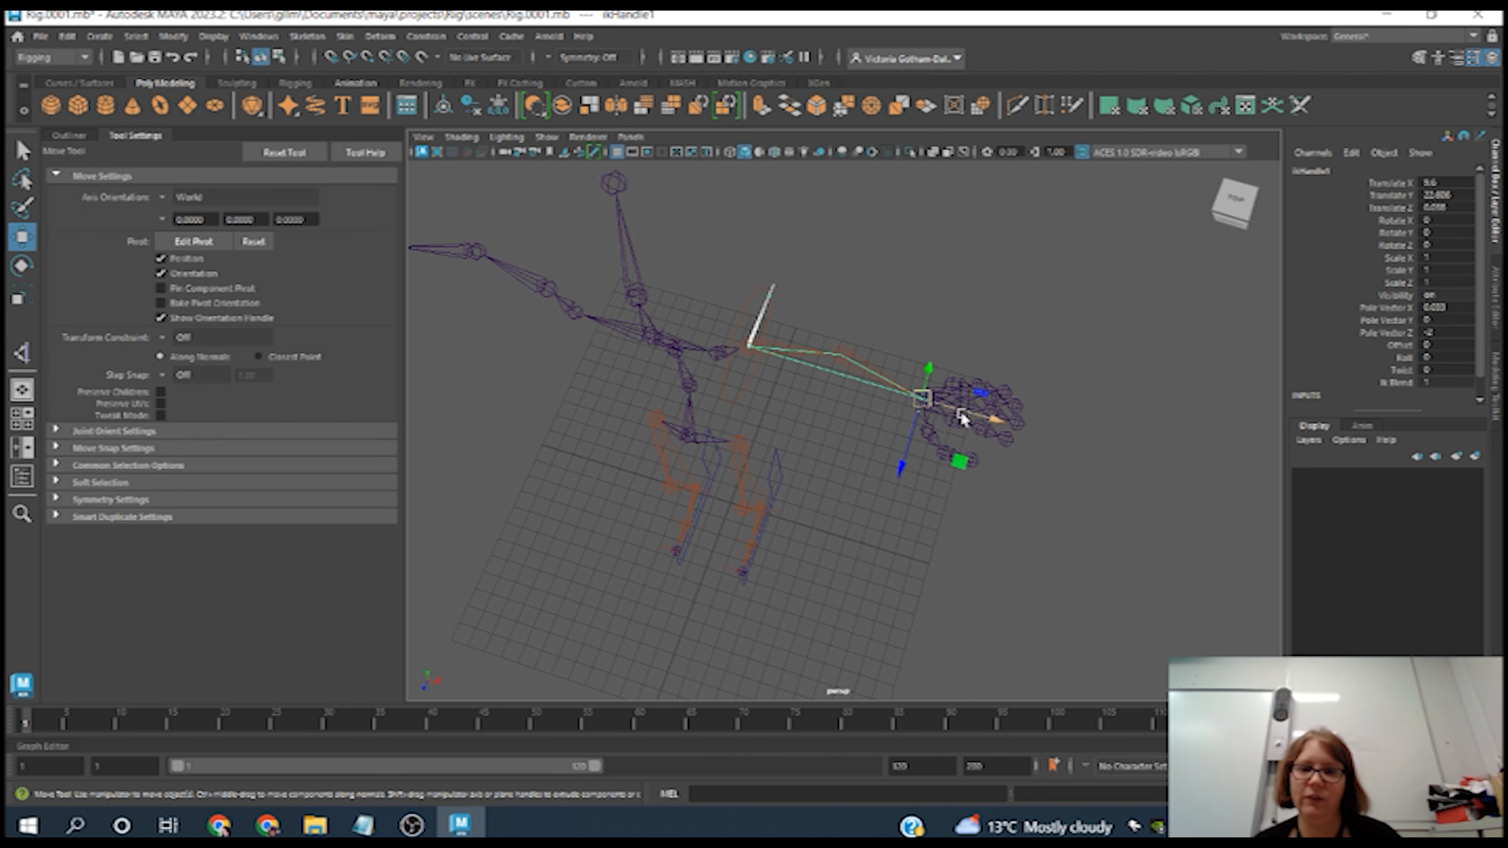
drag(996, 429, 879, 474)
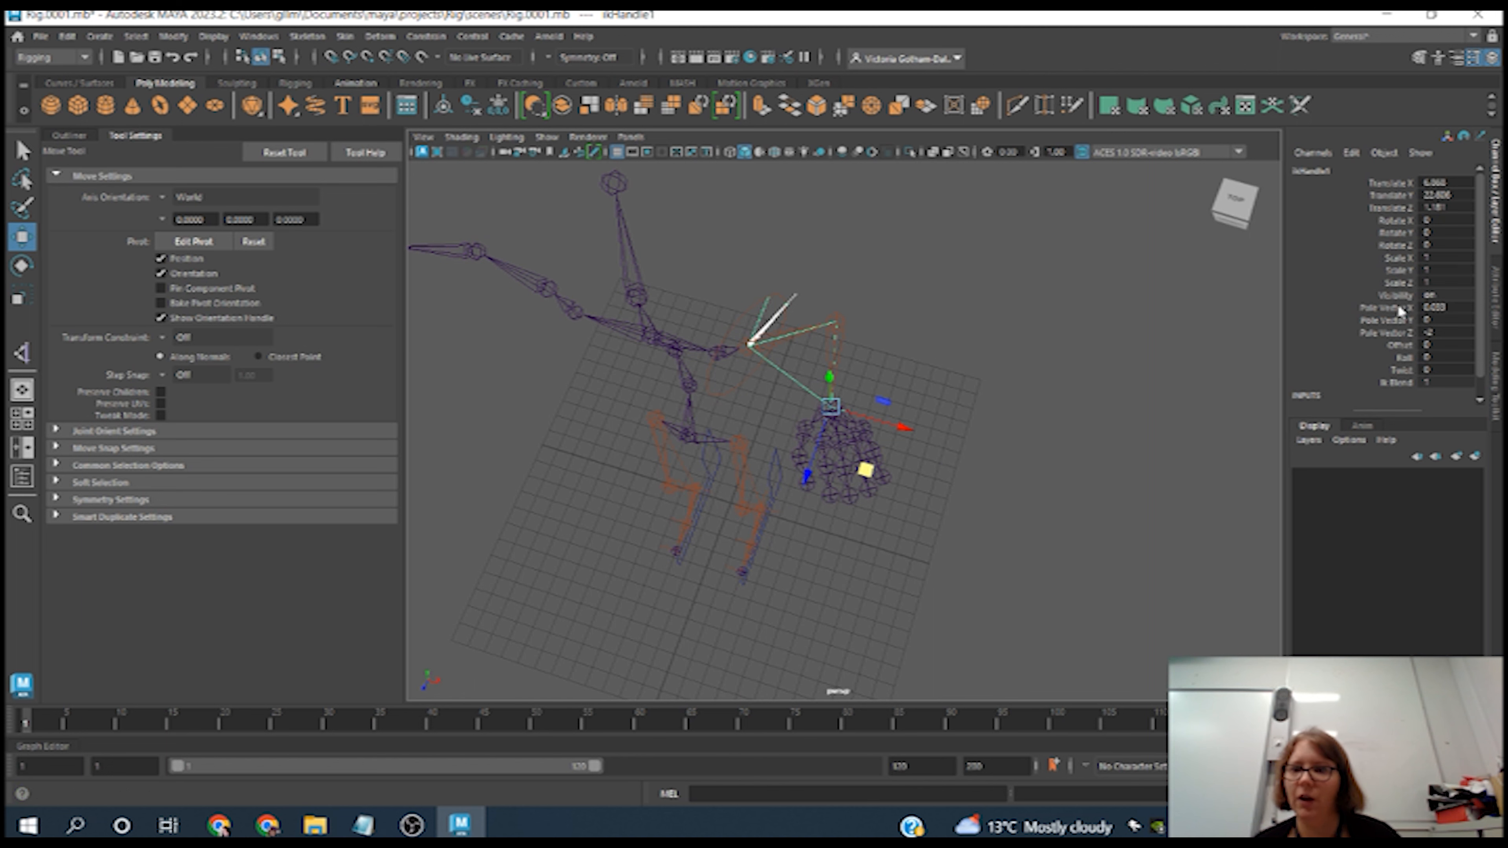
click(1402, 370)
middle_drag(1078, 342, 1040, 350)
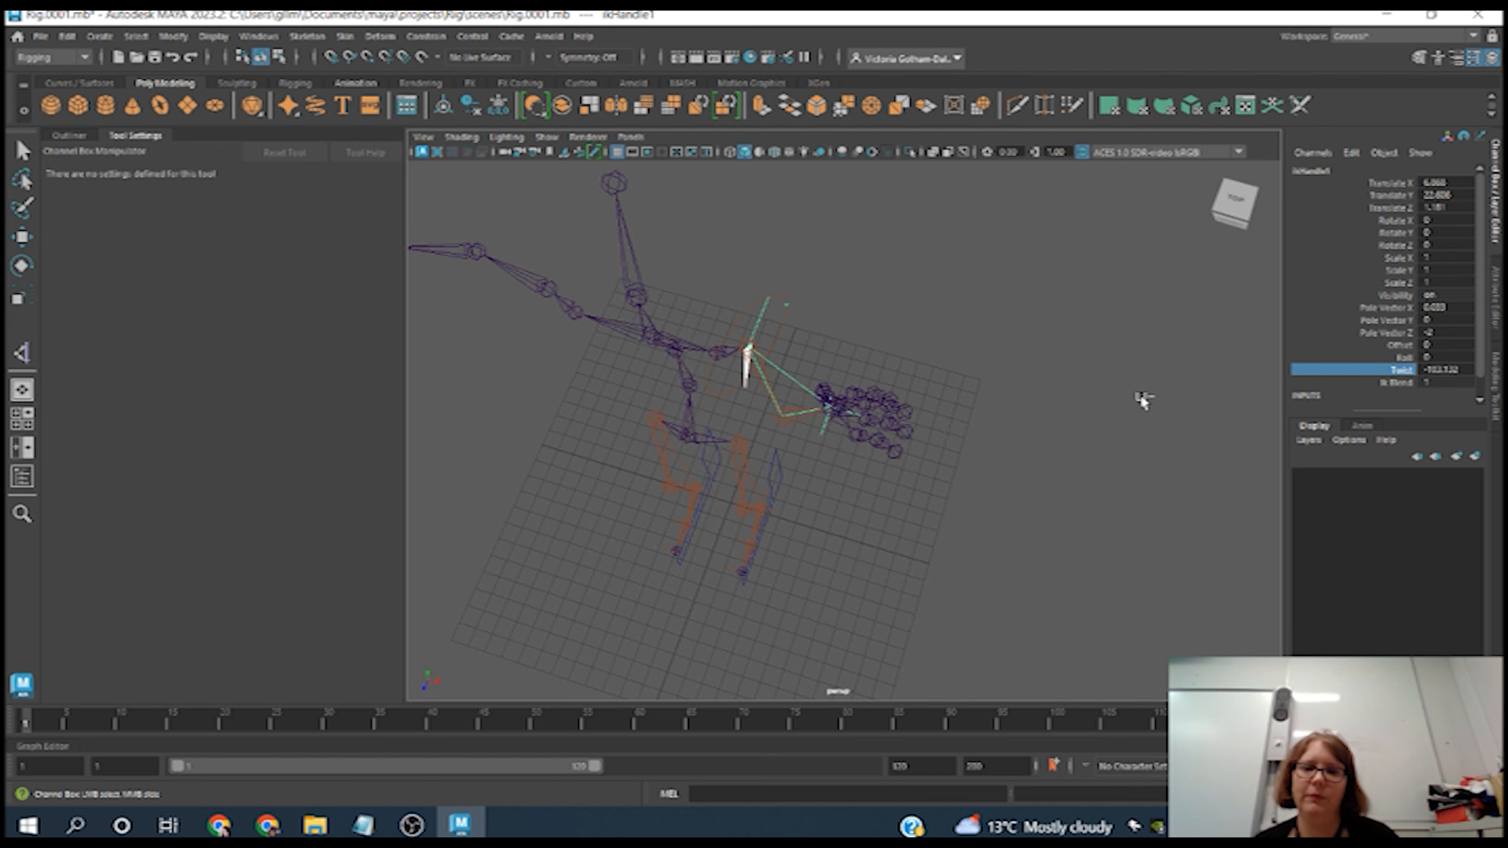
- Undo the test move and twist of the left arm's IK handle
key(ctrl+z)
key(ctrl+z)
key(ctrl+z)
key(ctrl+z)
key(ctrl+z)
key(ctrl+z)
- Rename the left arm's IK handle to L_armIK
mouse_move(994, 492)
alt+mouse_down()
mouse_move(1011, 405)
mouse_move(990, 474)
alt+mouse_up()
key(Tab)
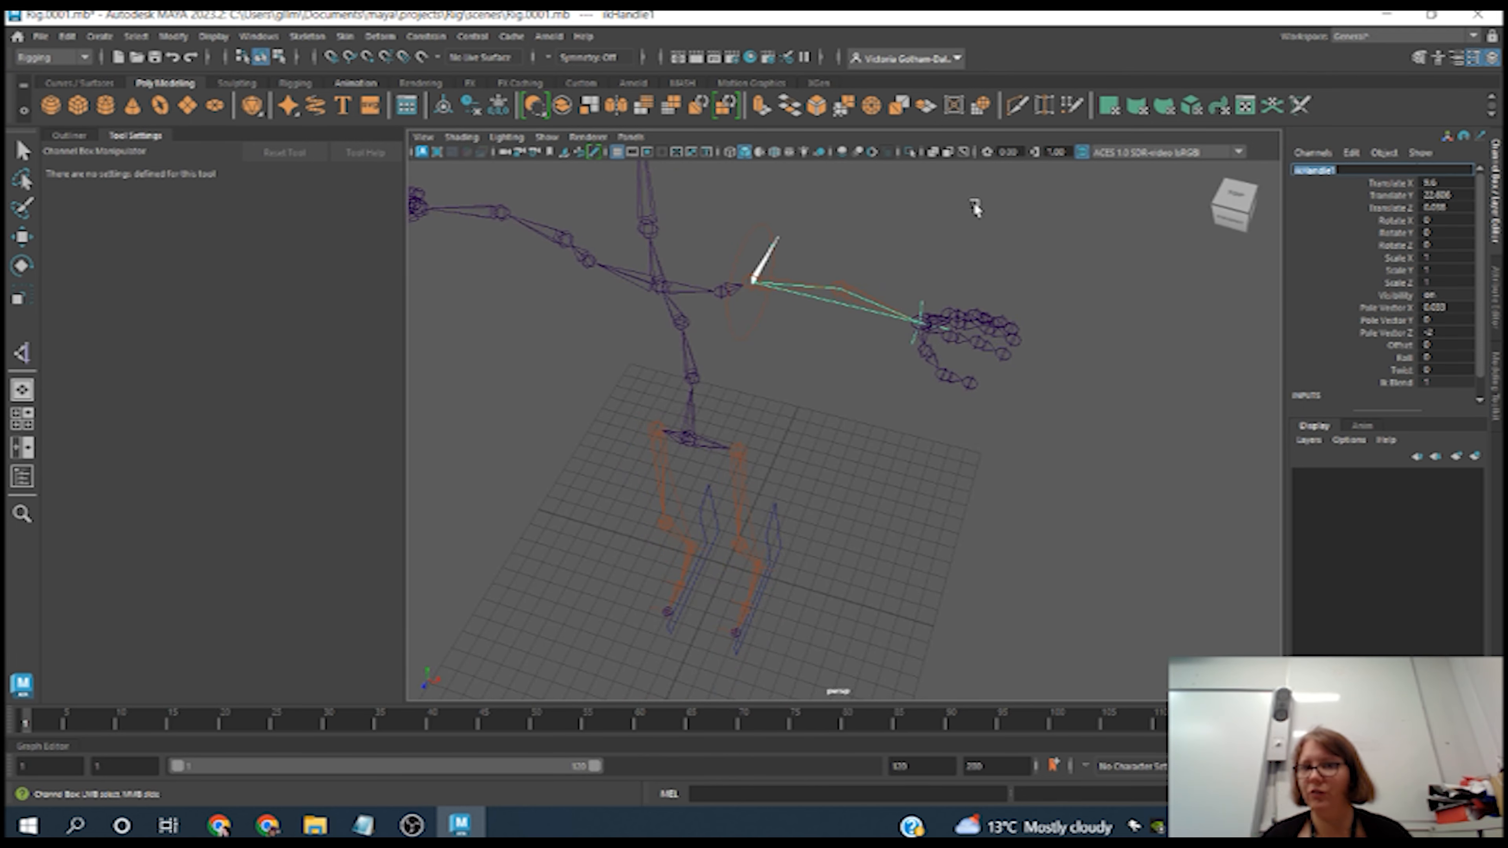
key(BackSpace)
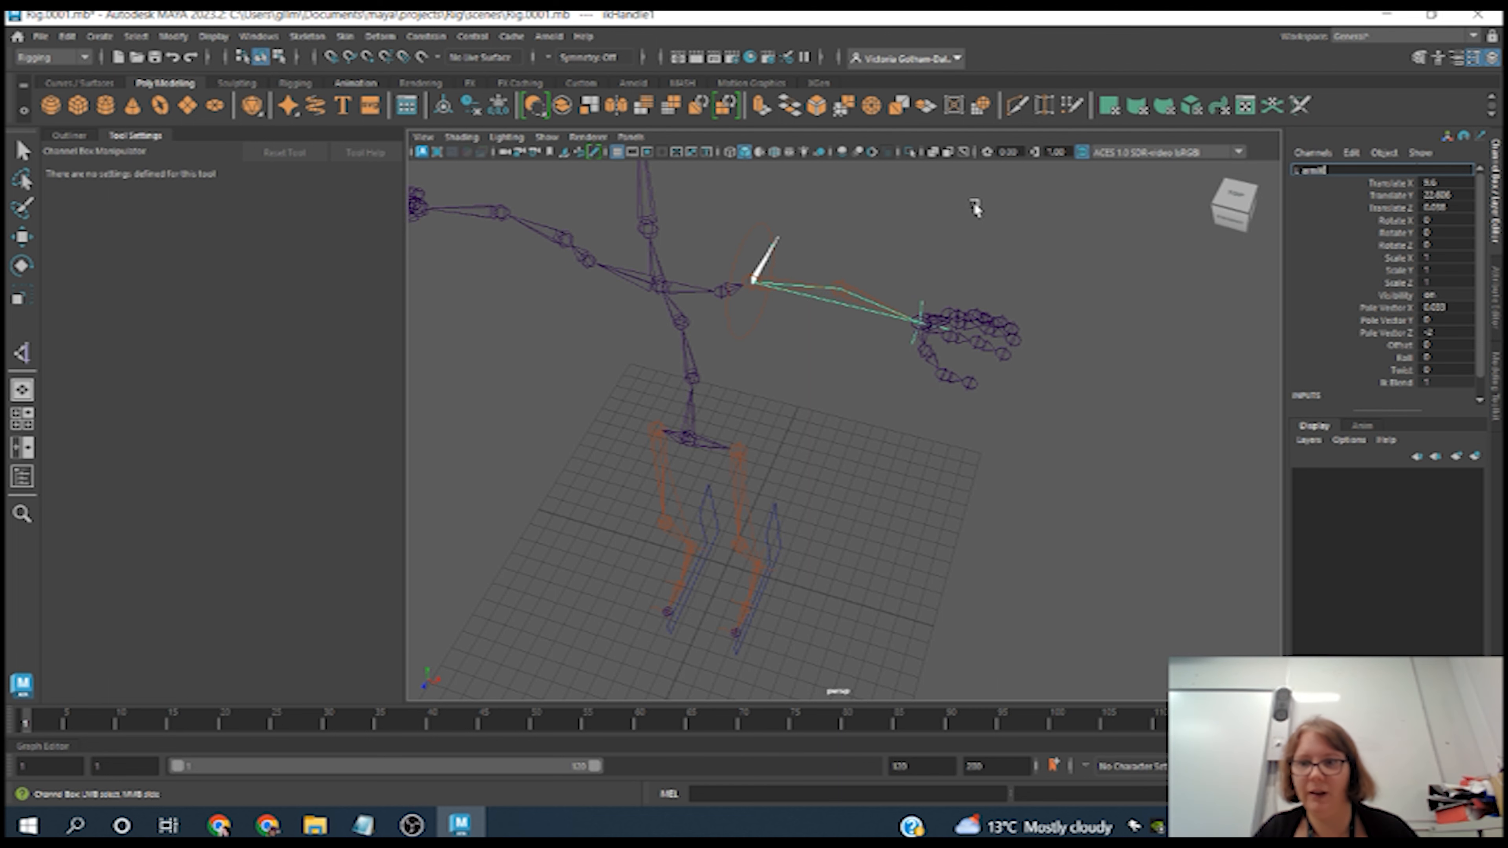
key(Return)
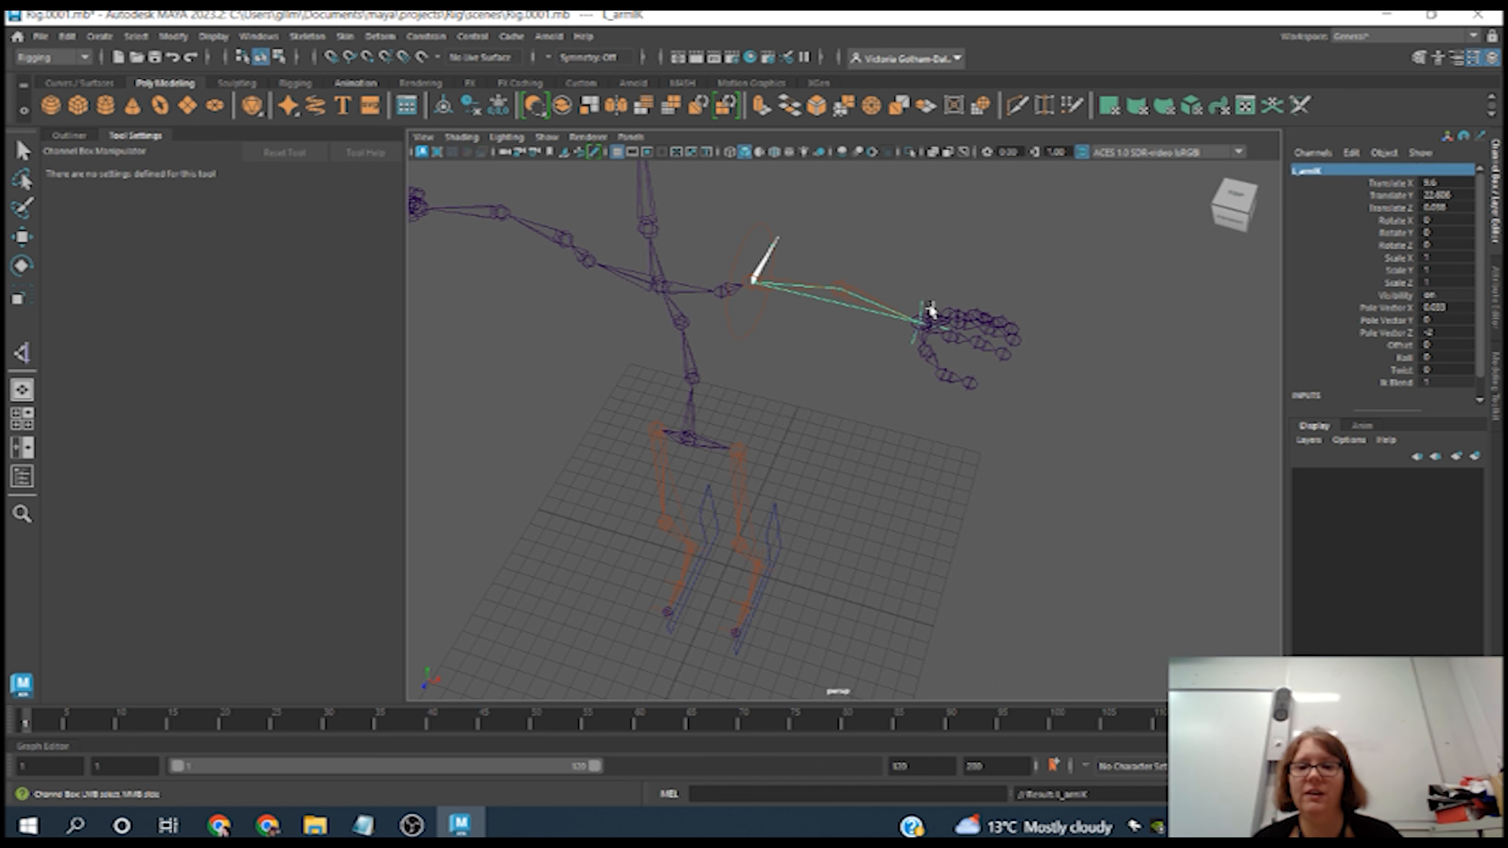
- Activate the Move tool on the left arm's IK handle and clear the selection
click(938, 293)
key(w)
click(924, 320)
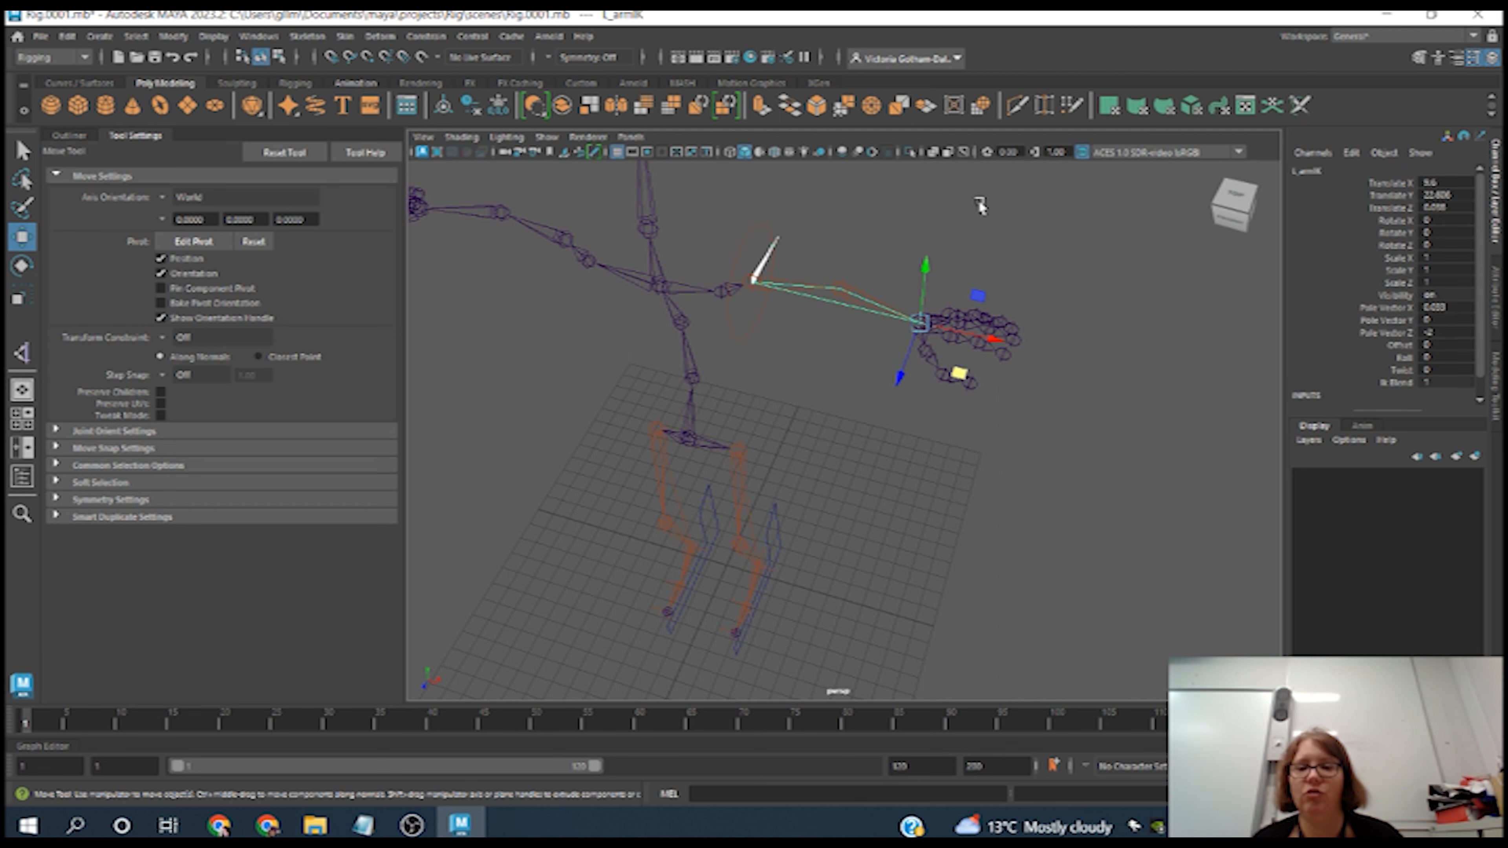
click(972, 215)
click(919, 336)
click(906, 392)
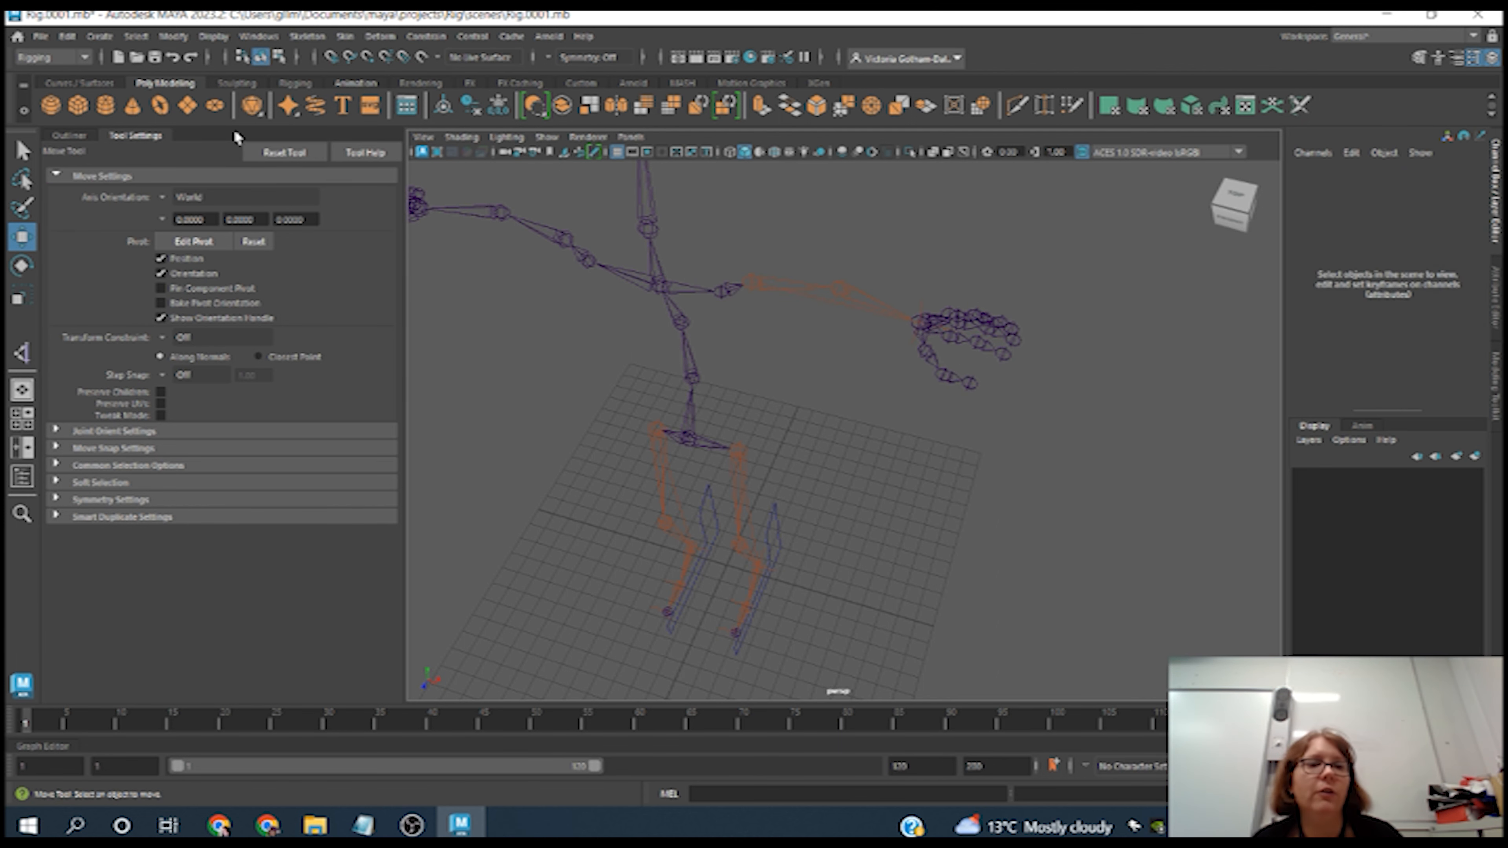
- Create a NURBS circle and snap it onto the left wrist joint
click(81, 84)
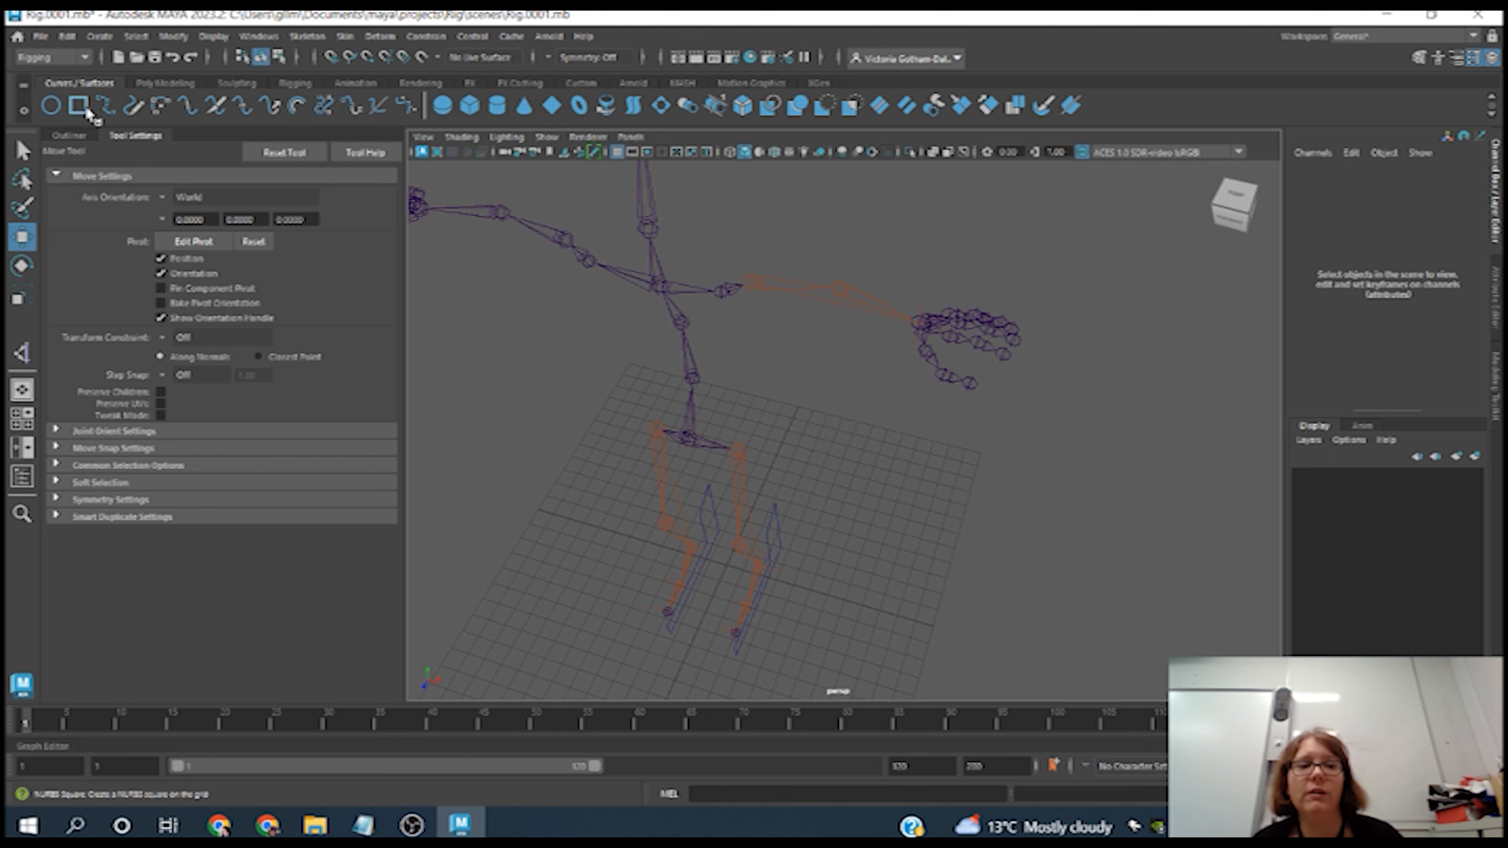
click(51, 107)
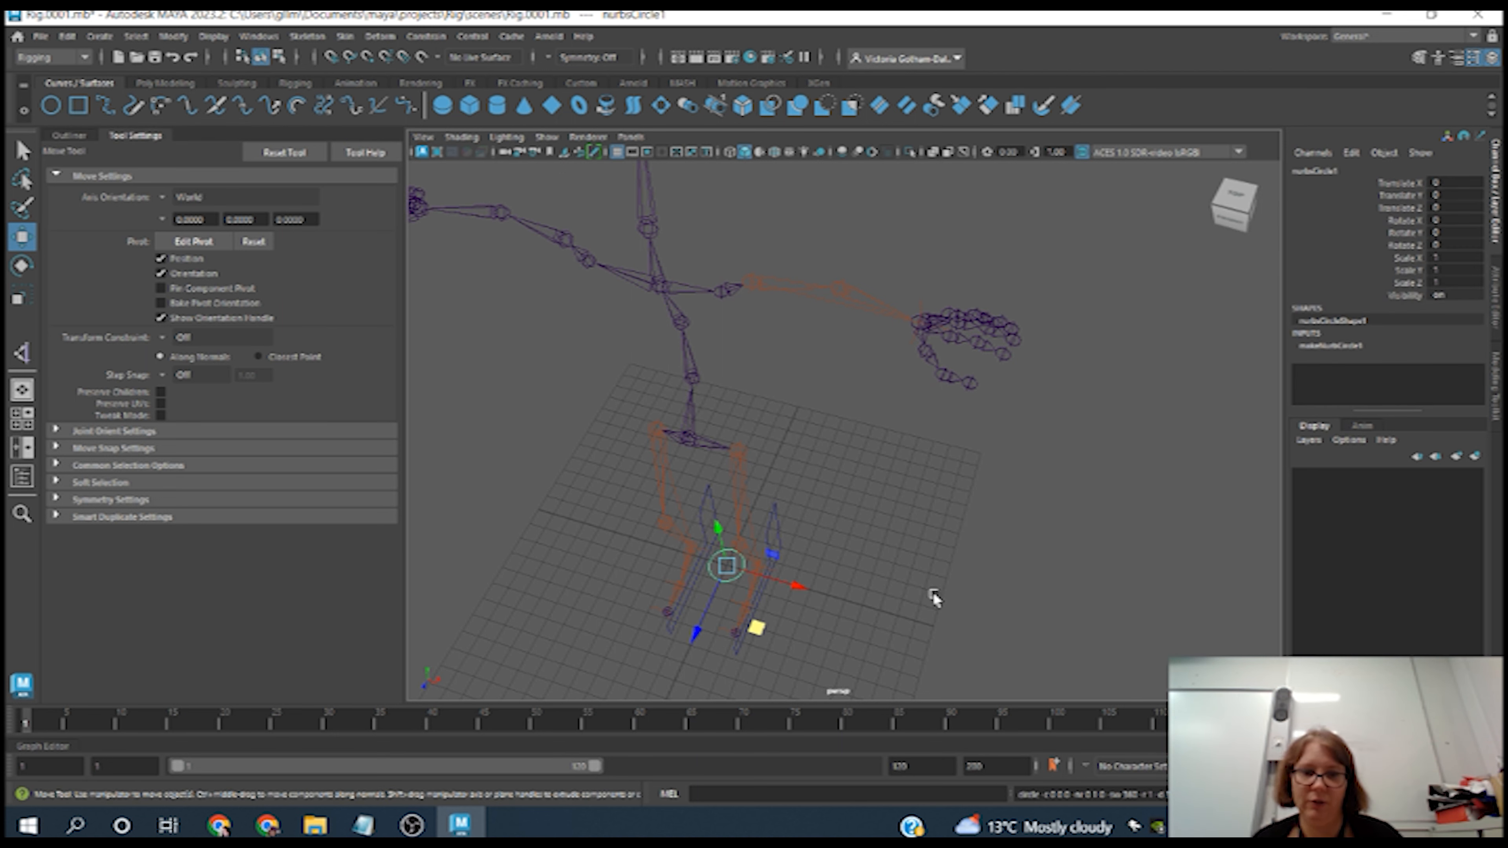
key(v)
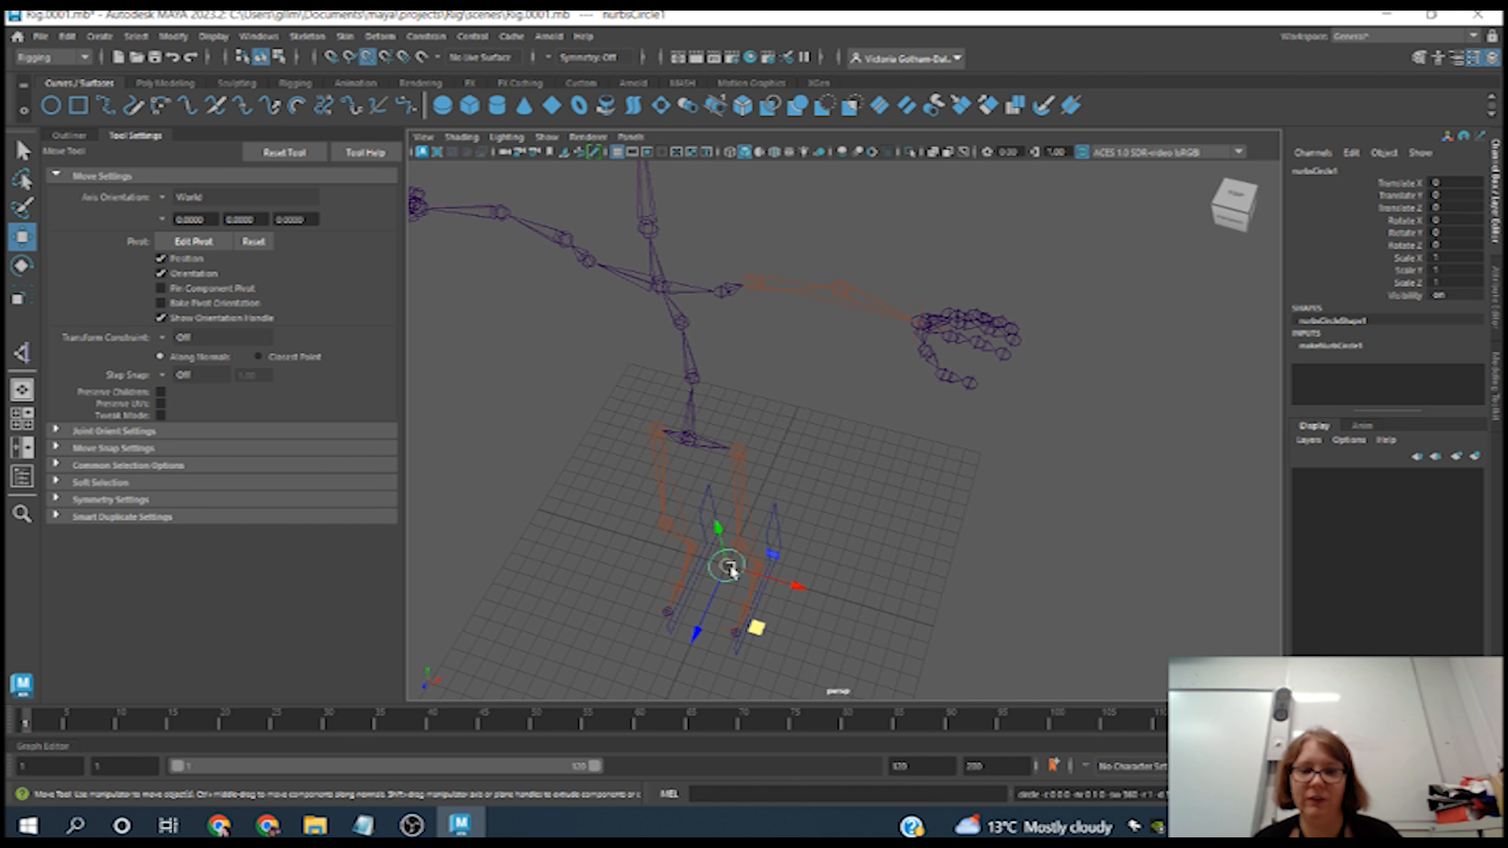
drag(731, 569, 919, 322)
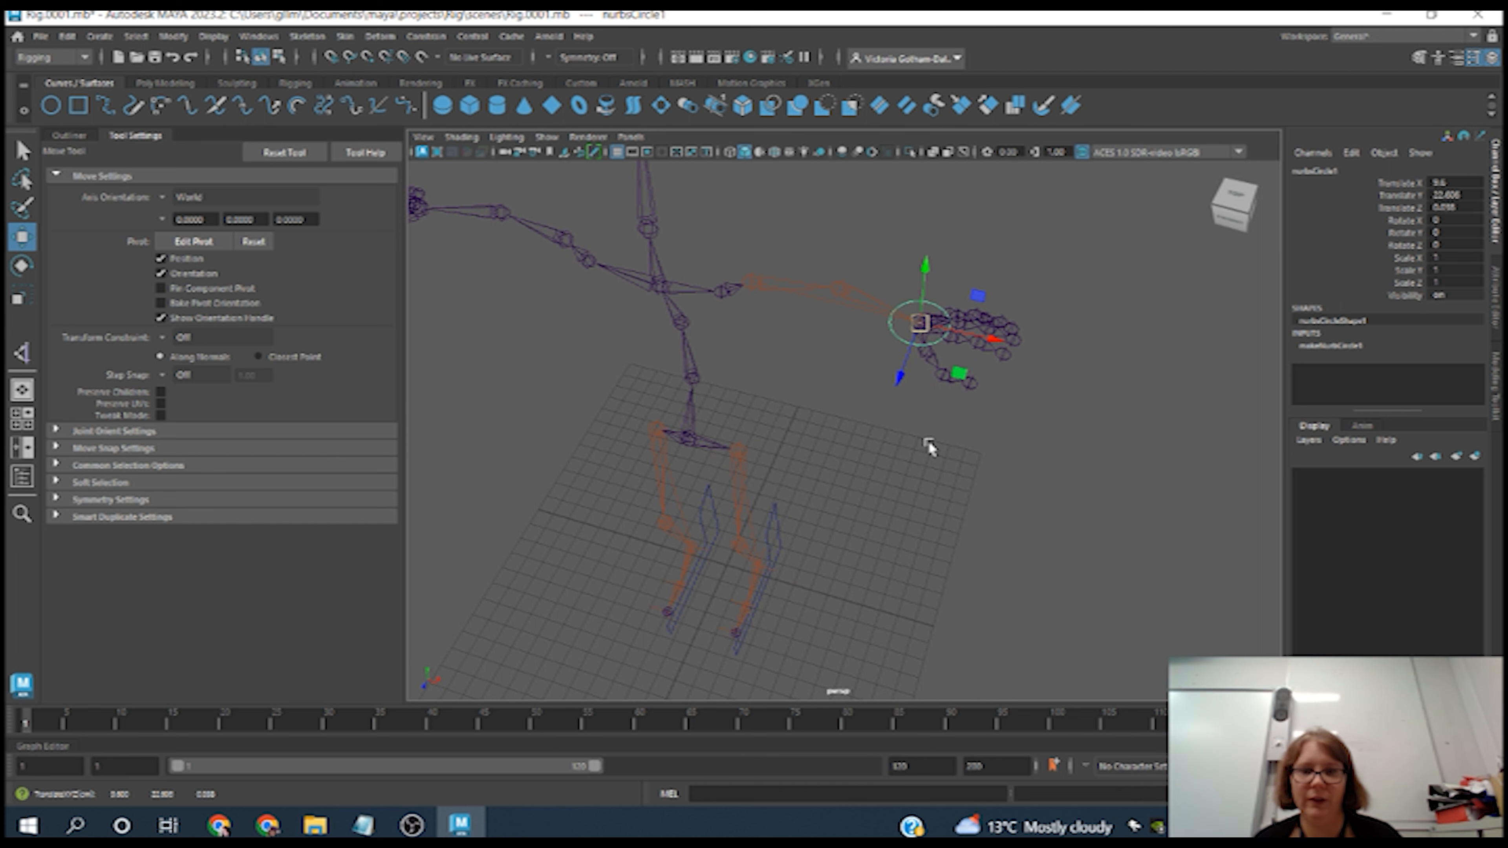
key(v)
mouse_move(934, 335)
mouse_down()
mouse_move(912, 327)
mouse_move(805, 475)
mouse_move(915, 321)
mouse_up()
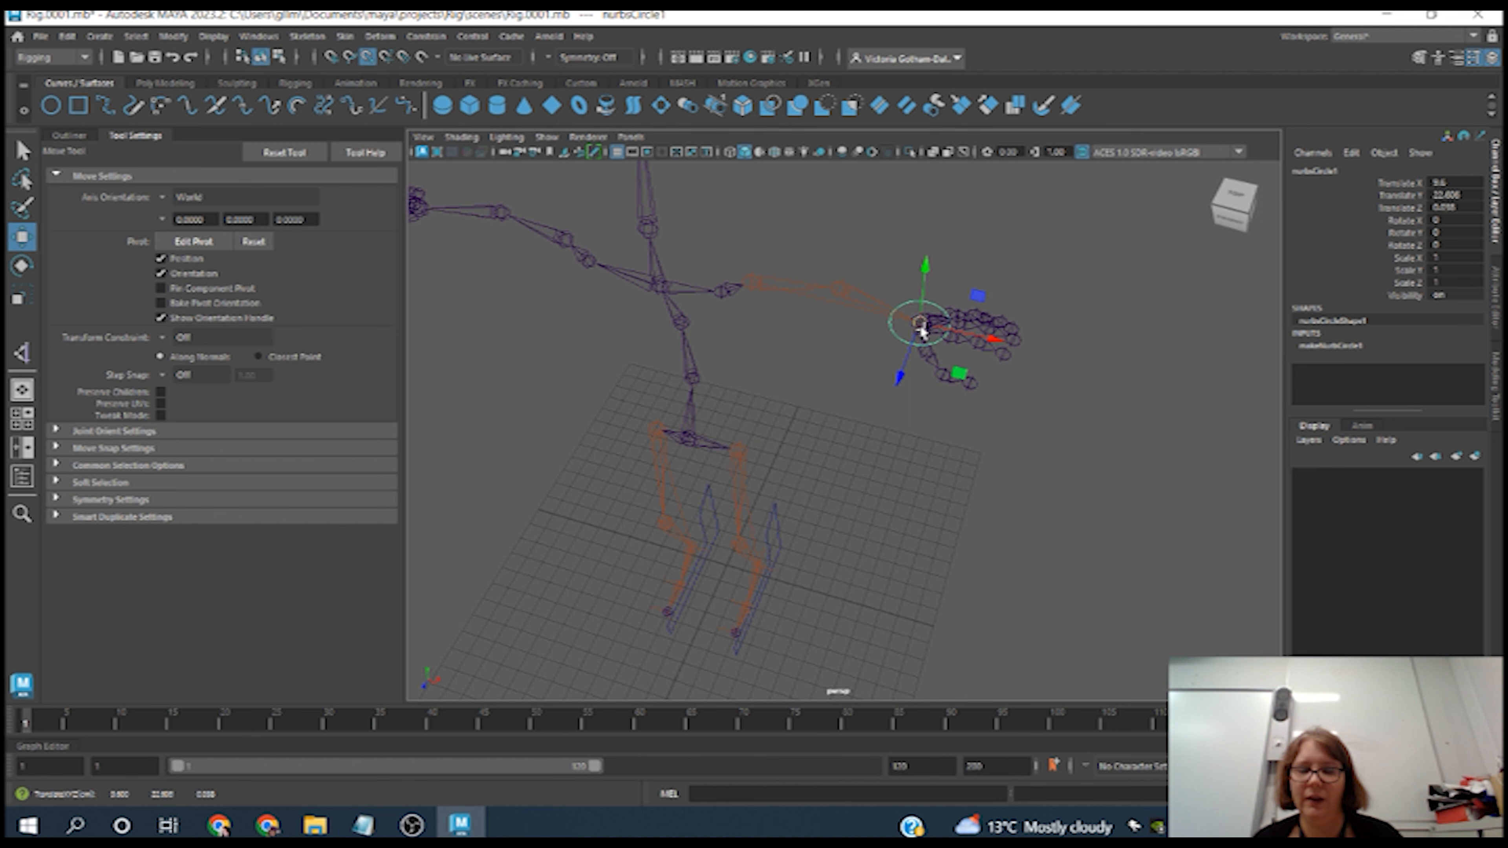
- Rotate the wrist circle upright around the left wrist by setting its Rotate Z to 90
alt+drag(899, 414, 934, 467)
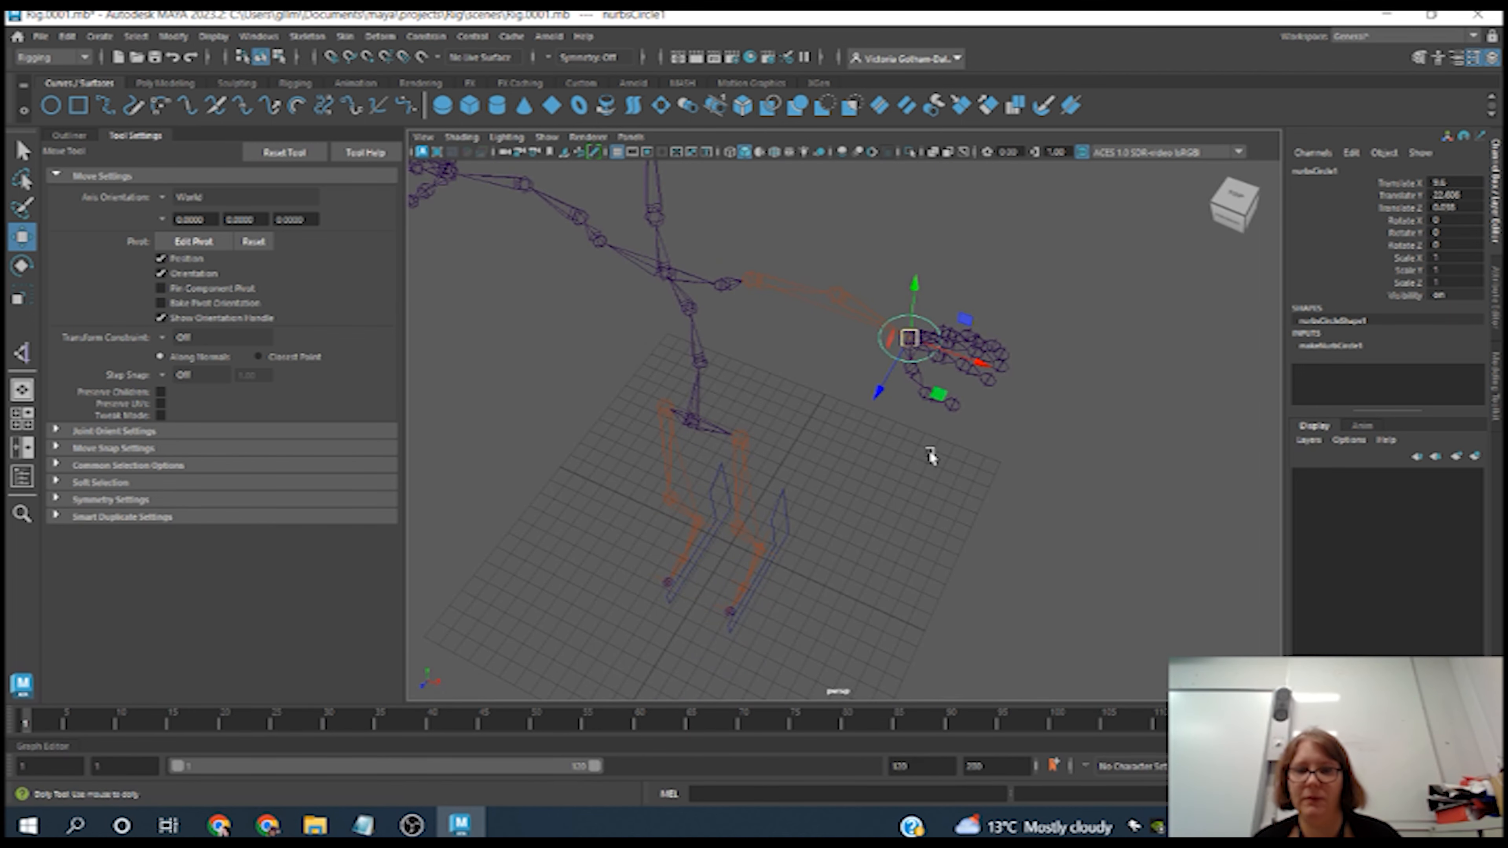
alt+right_drag(934, 462, 1113, 525)
alt+middle_drag(1112, 525, 973, 603)
alt+right_drag(830, 555, 855, 566)
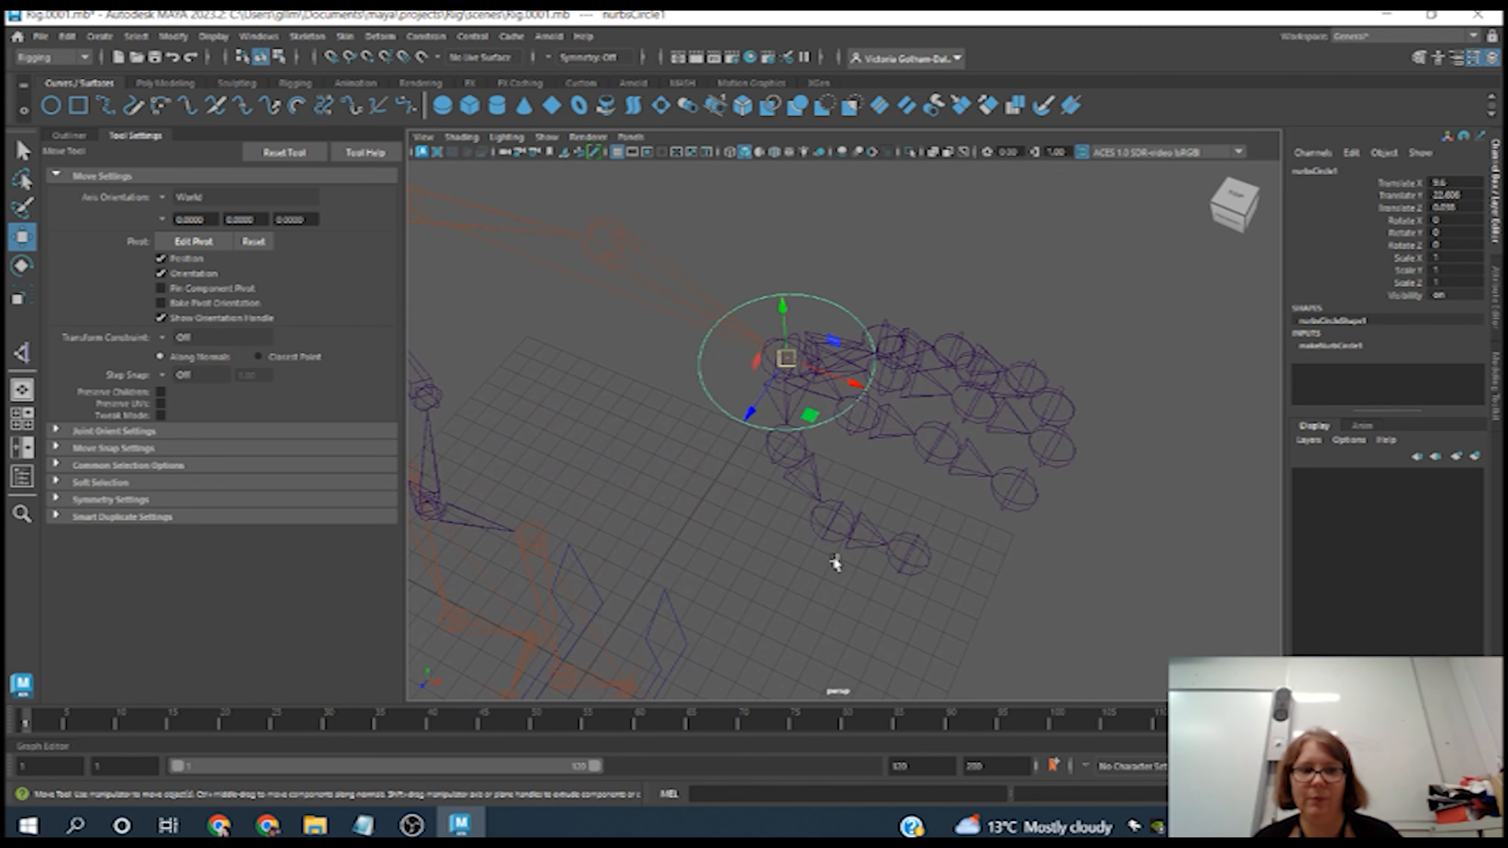
click(21, 265)
drag(847, 360, 777, 293)
double_click(1449, 245)
text(90)
key(Return)
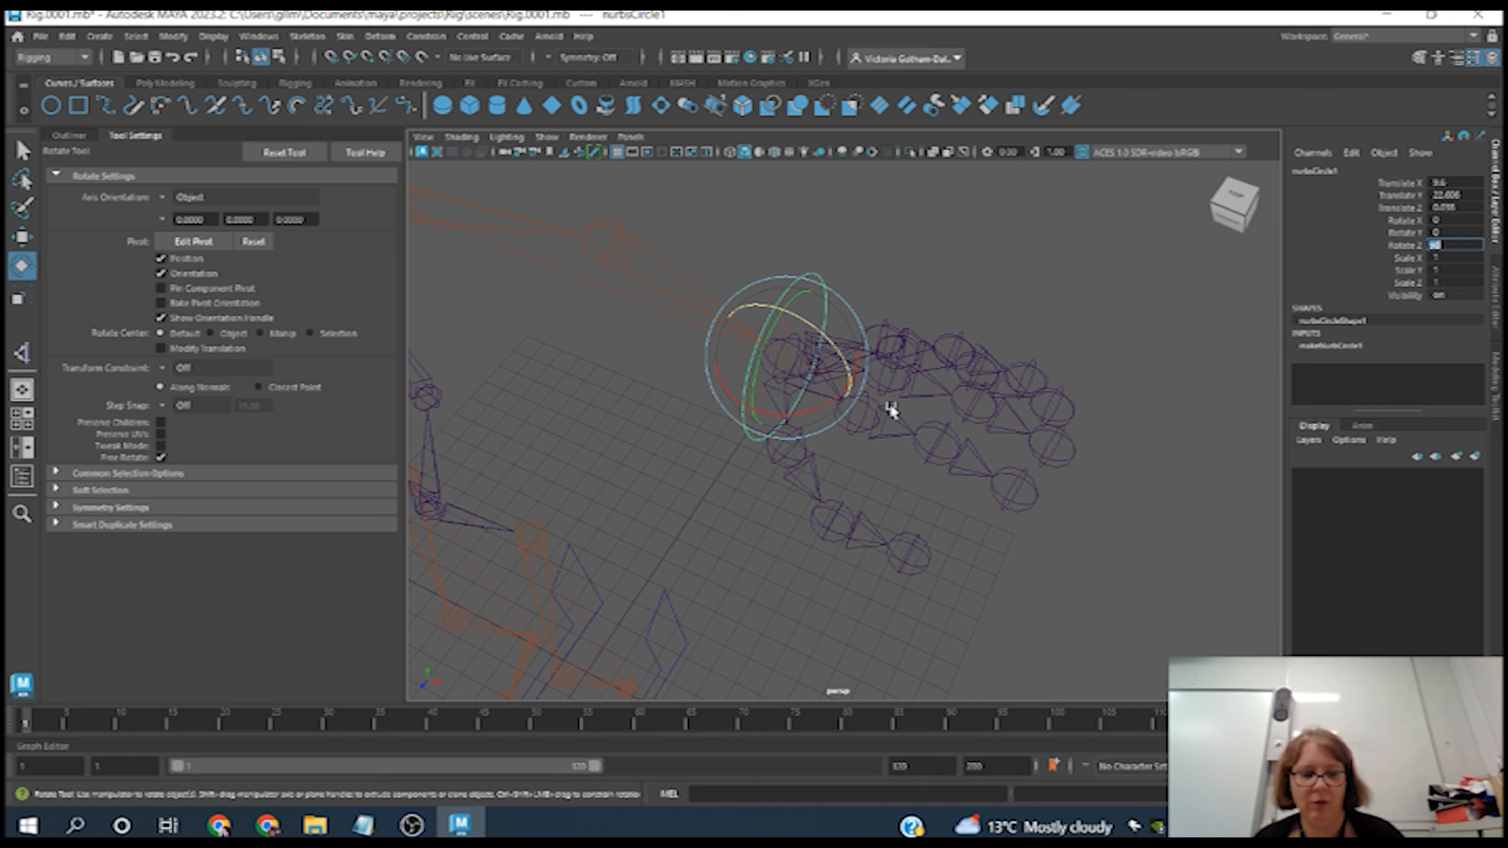
- Enlarge the wrist circle by setting its Scale X, Y and Z to 2
click(996, 329)
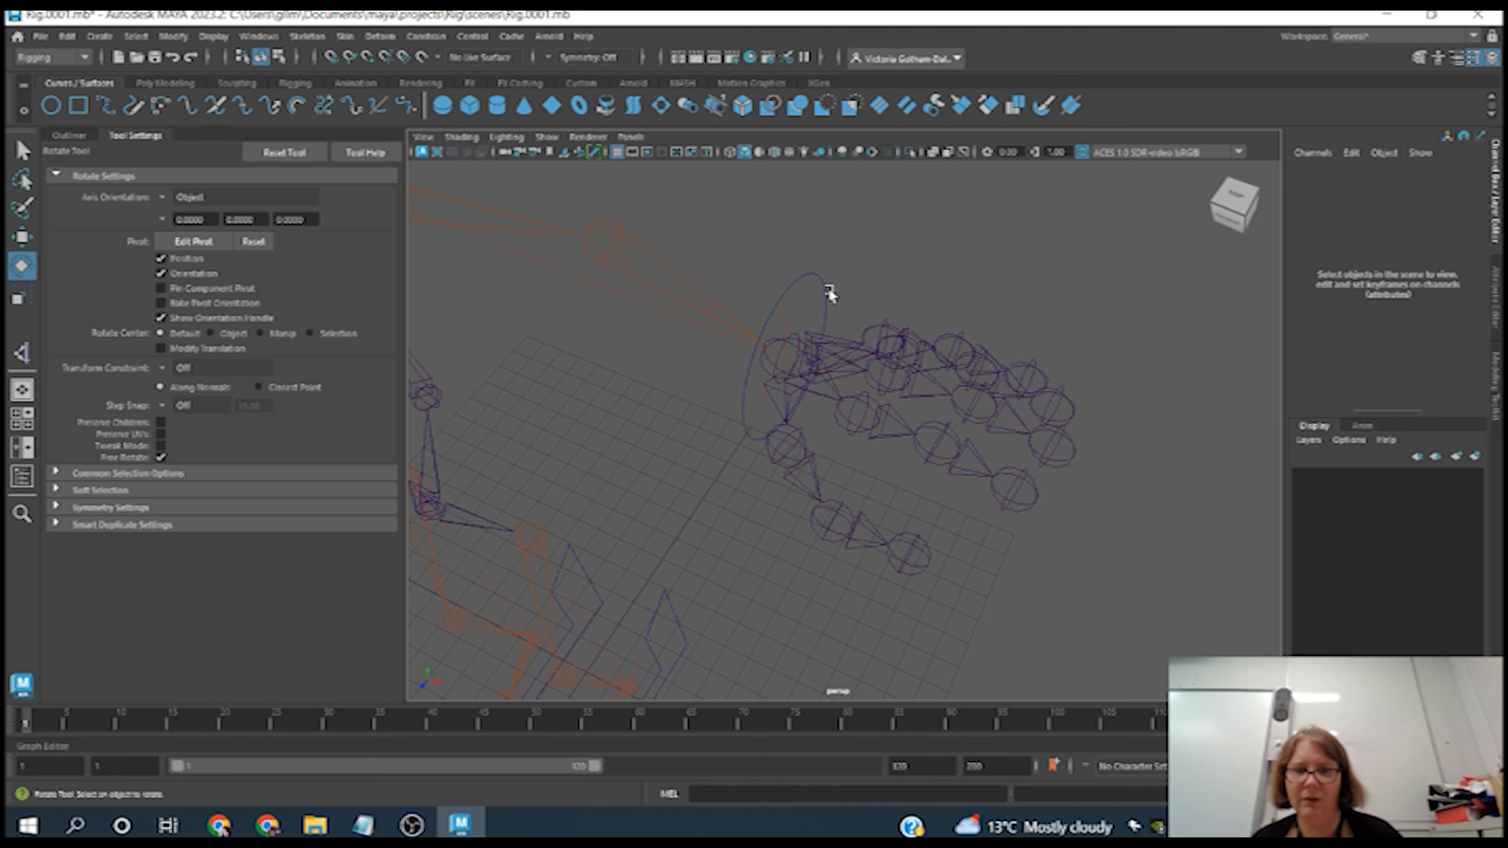
click(817, 270)
key(r)
drag(796, 361, 909, 296)
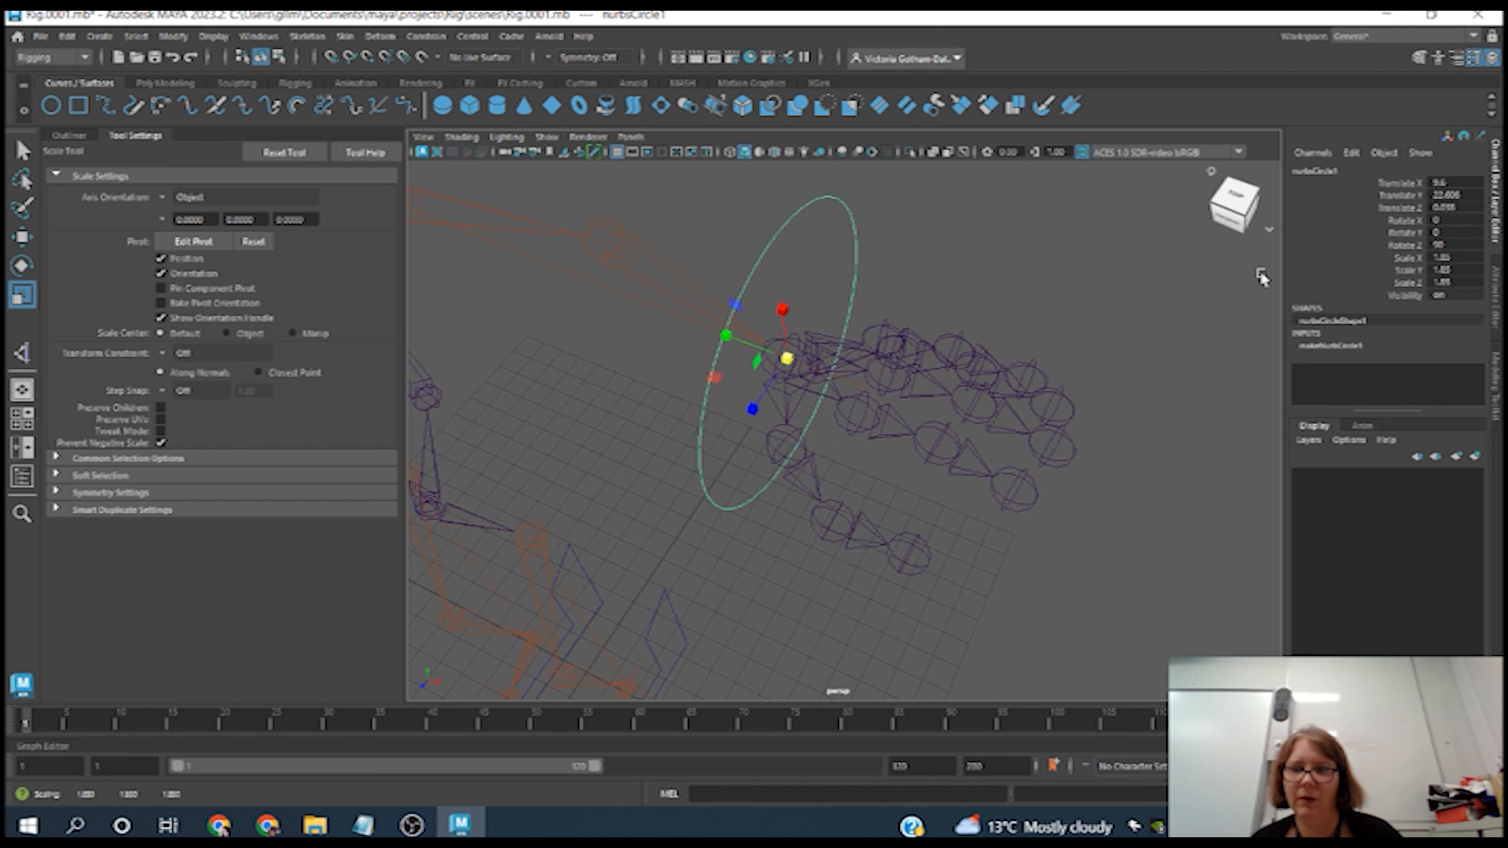
drag(1455, 257, 1458, 286)
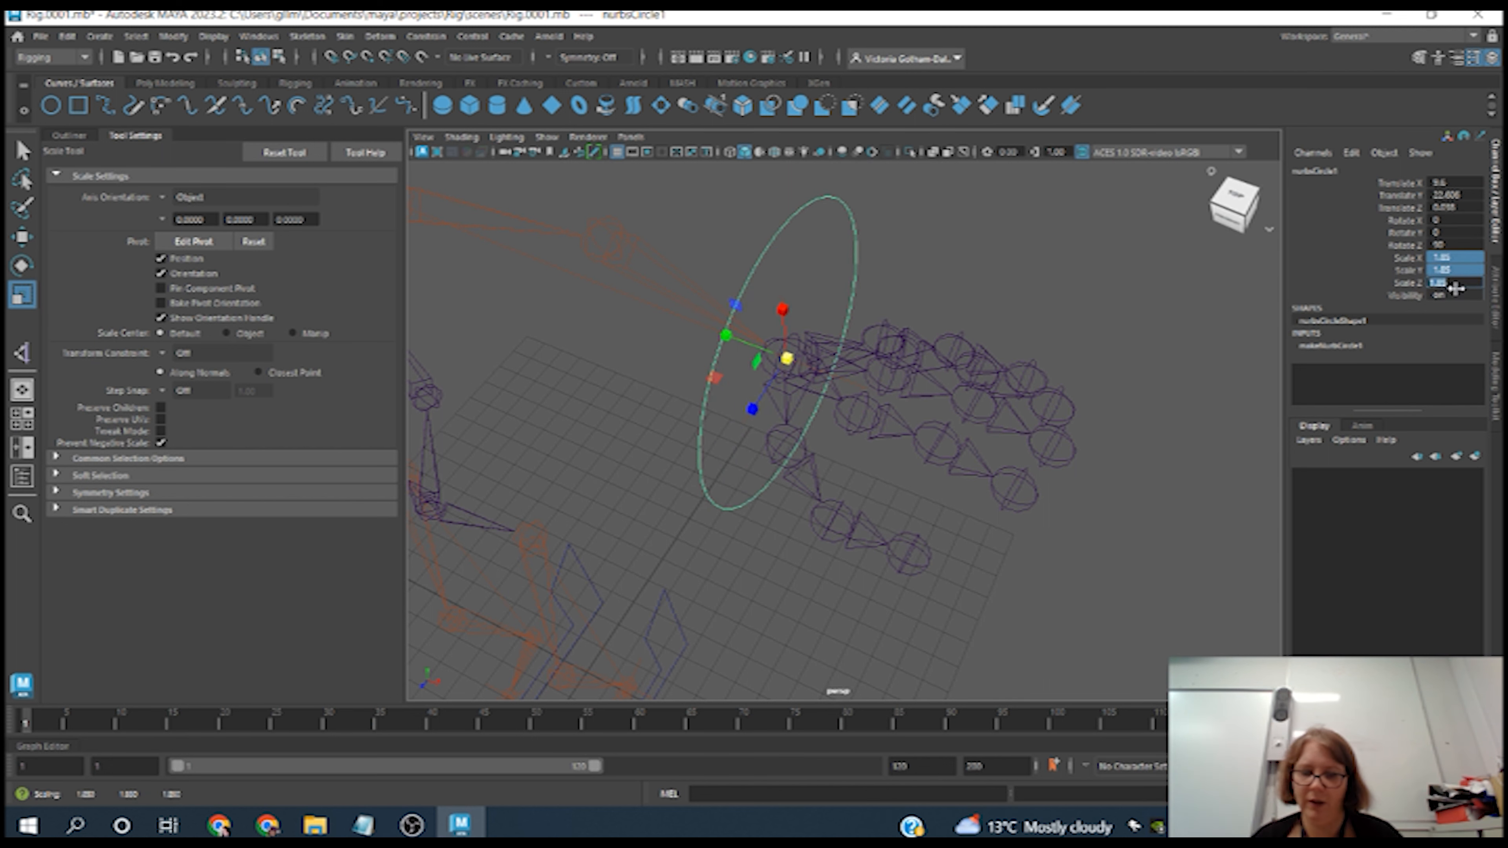
key(Return)
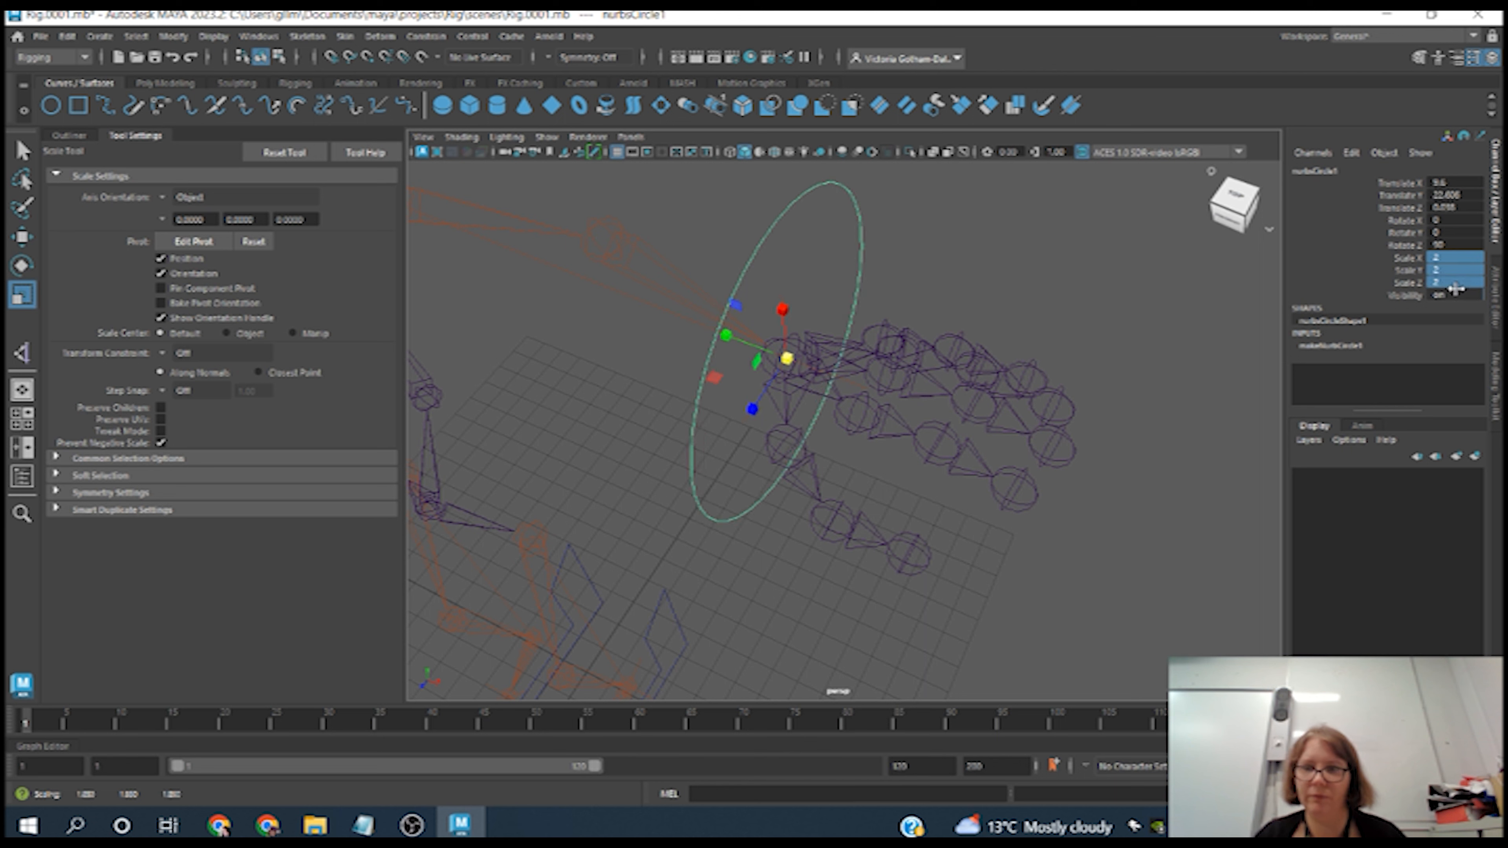
alt+drag(1125, 387, 1010, 432)
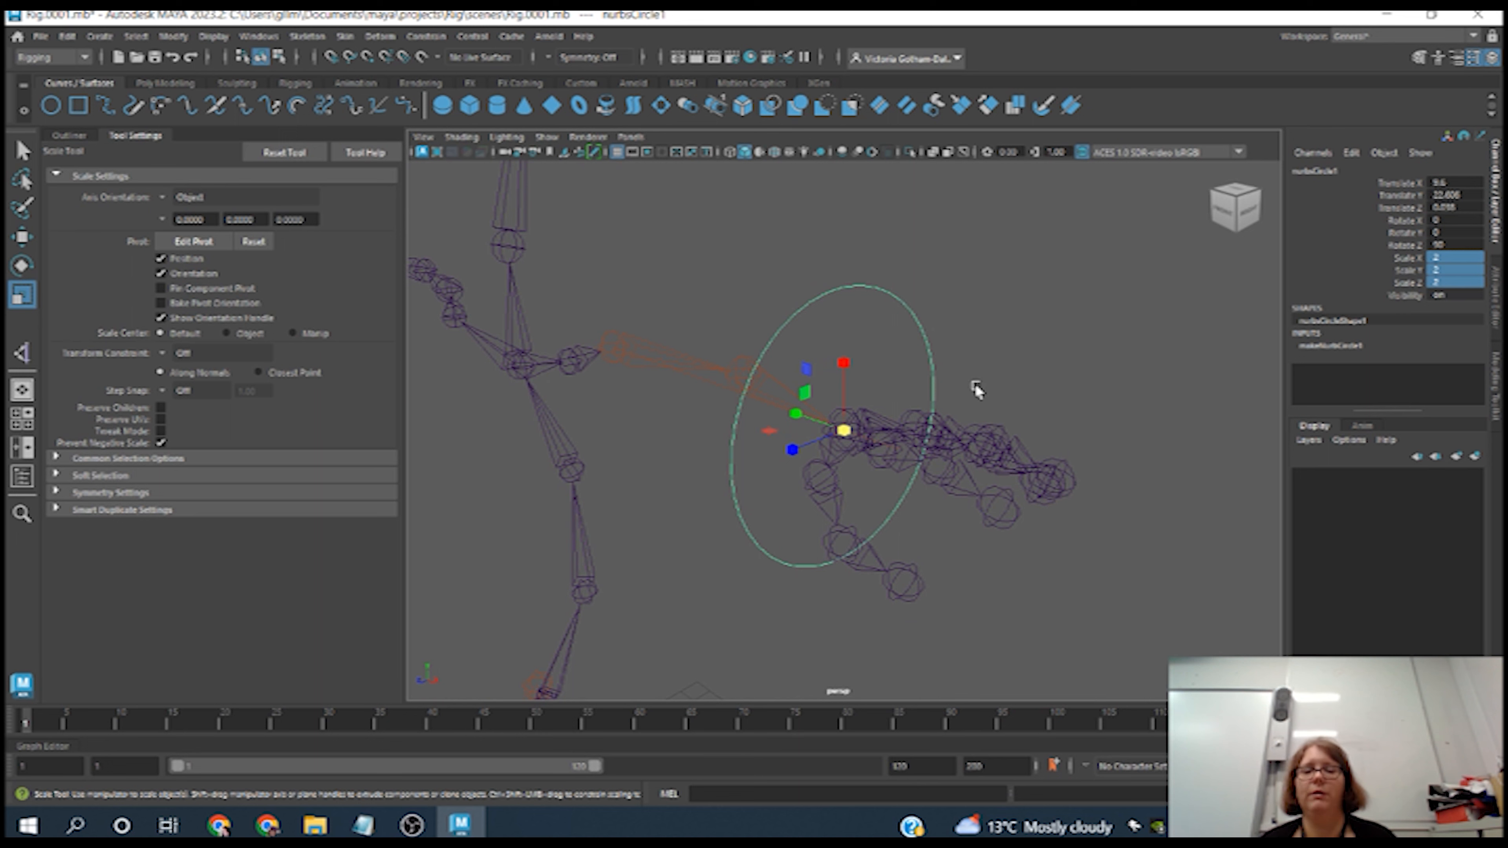
- Rename the wrist circle as L_armController
click(1328, 171)
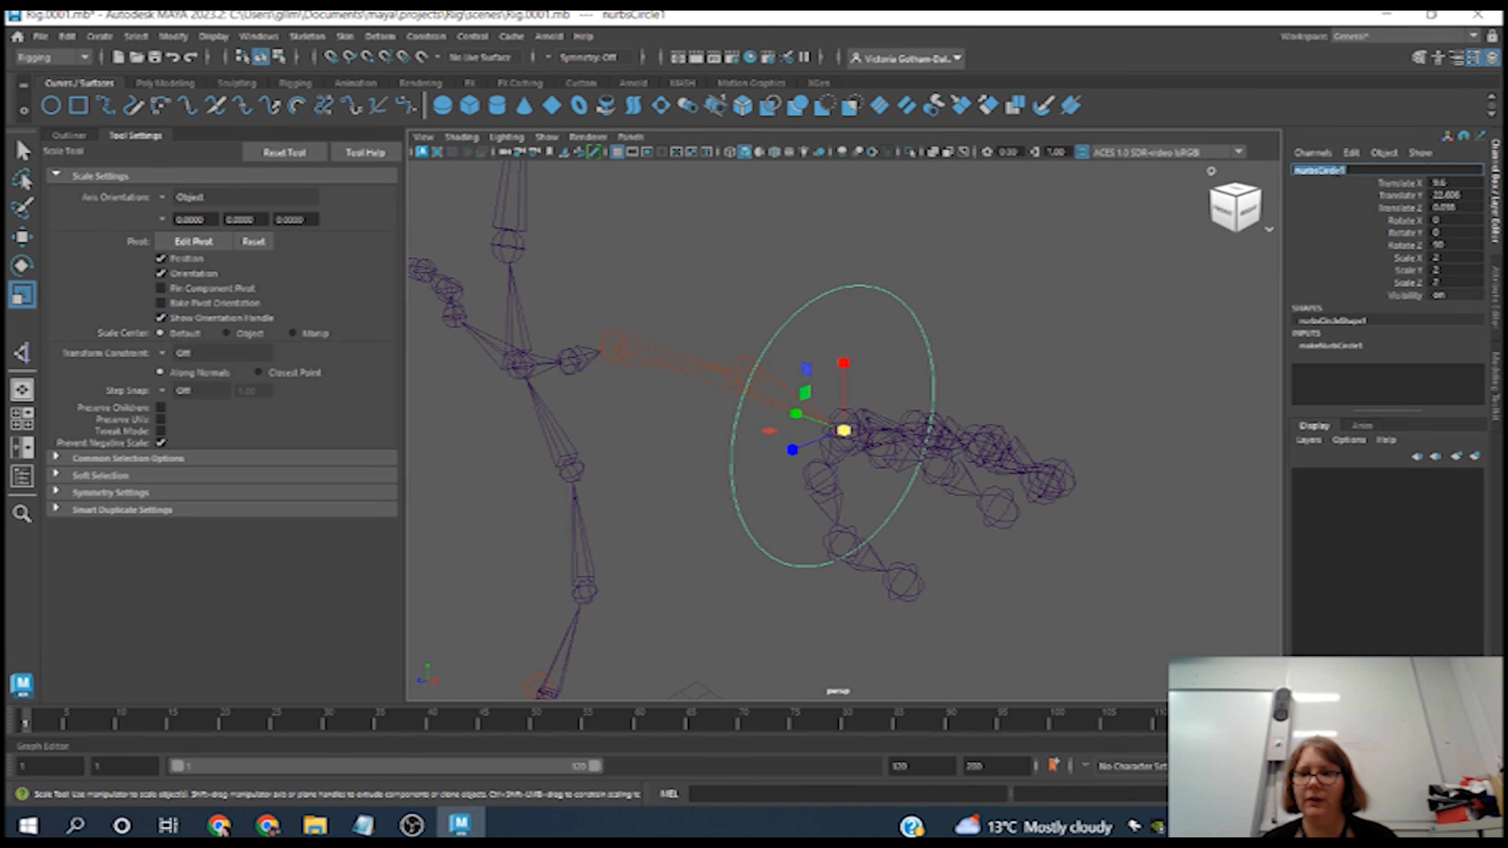
text(L)
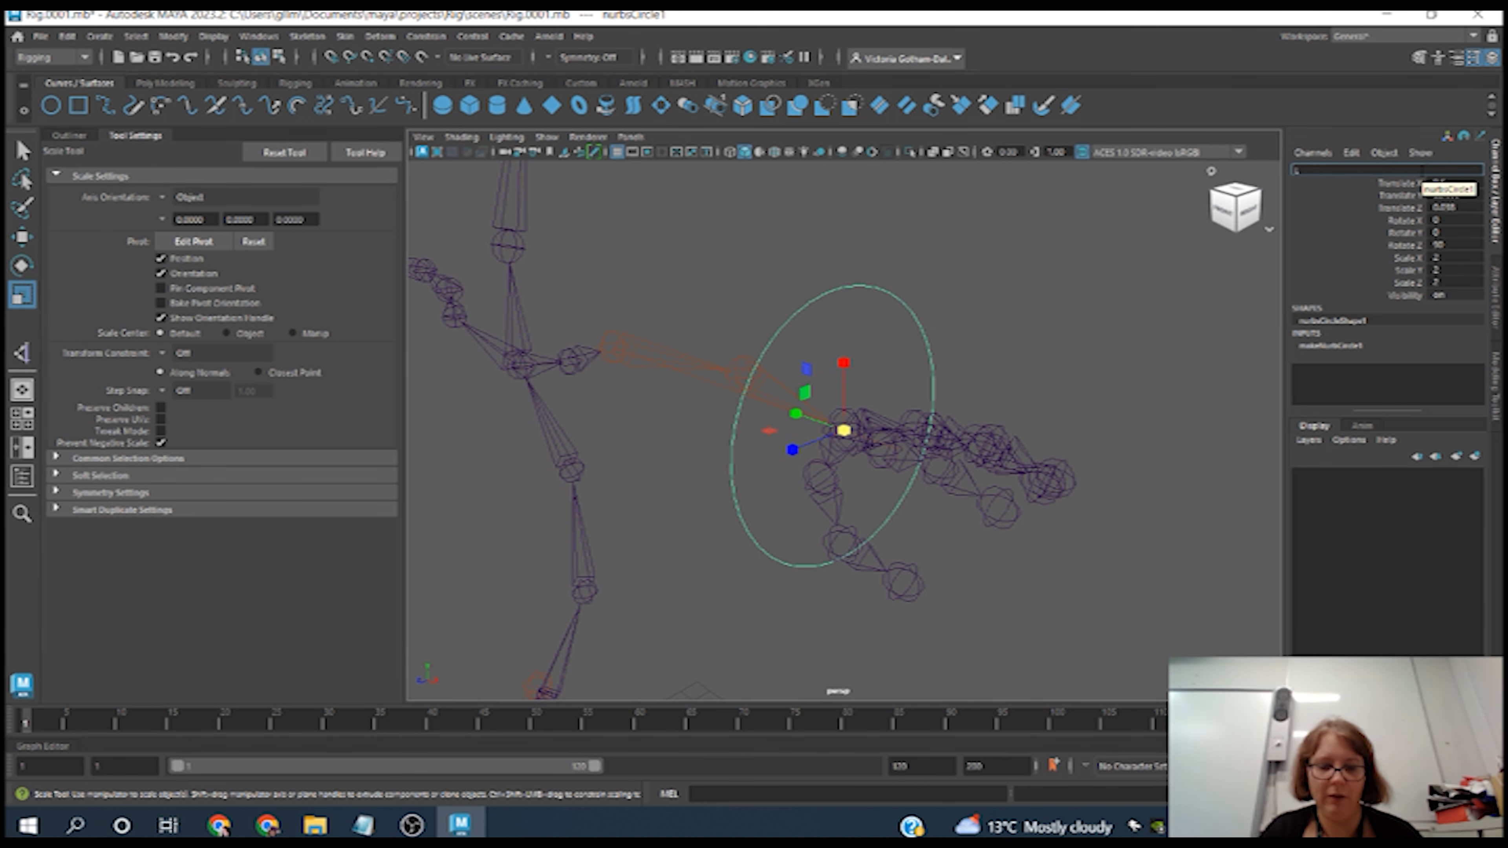
key(Return)
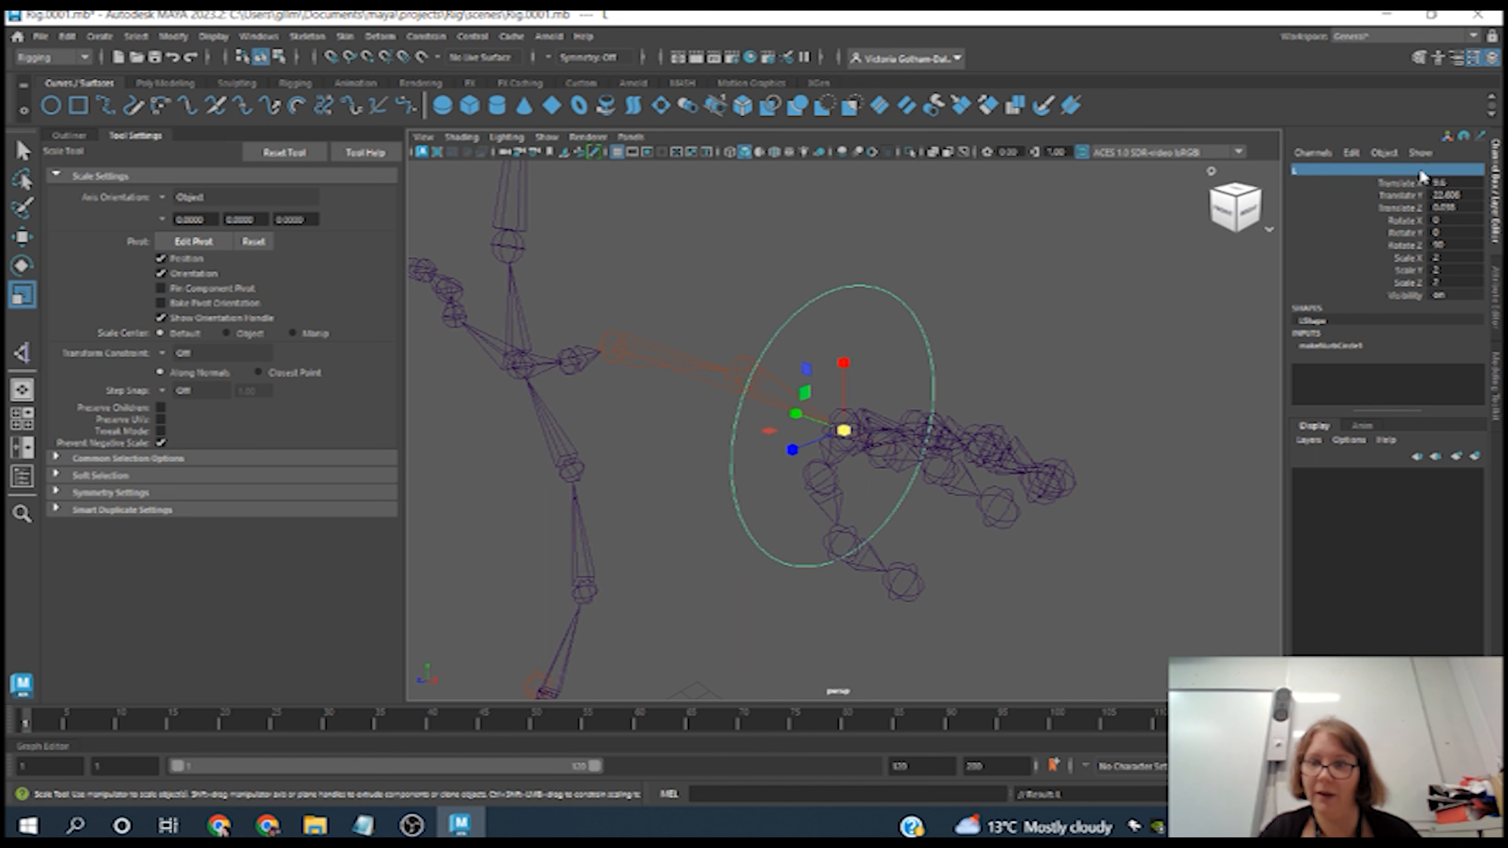
click(1421, 170)
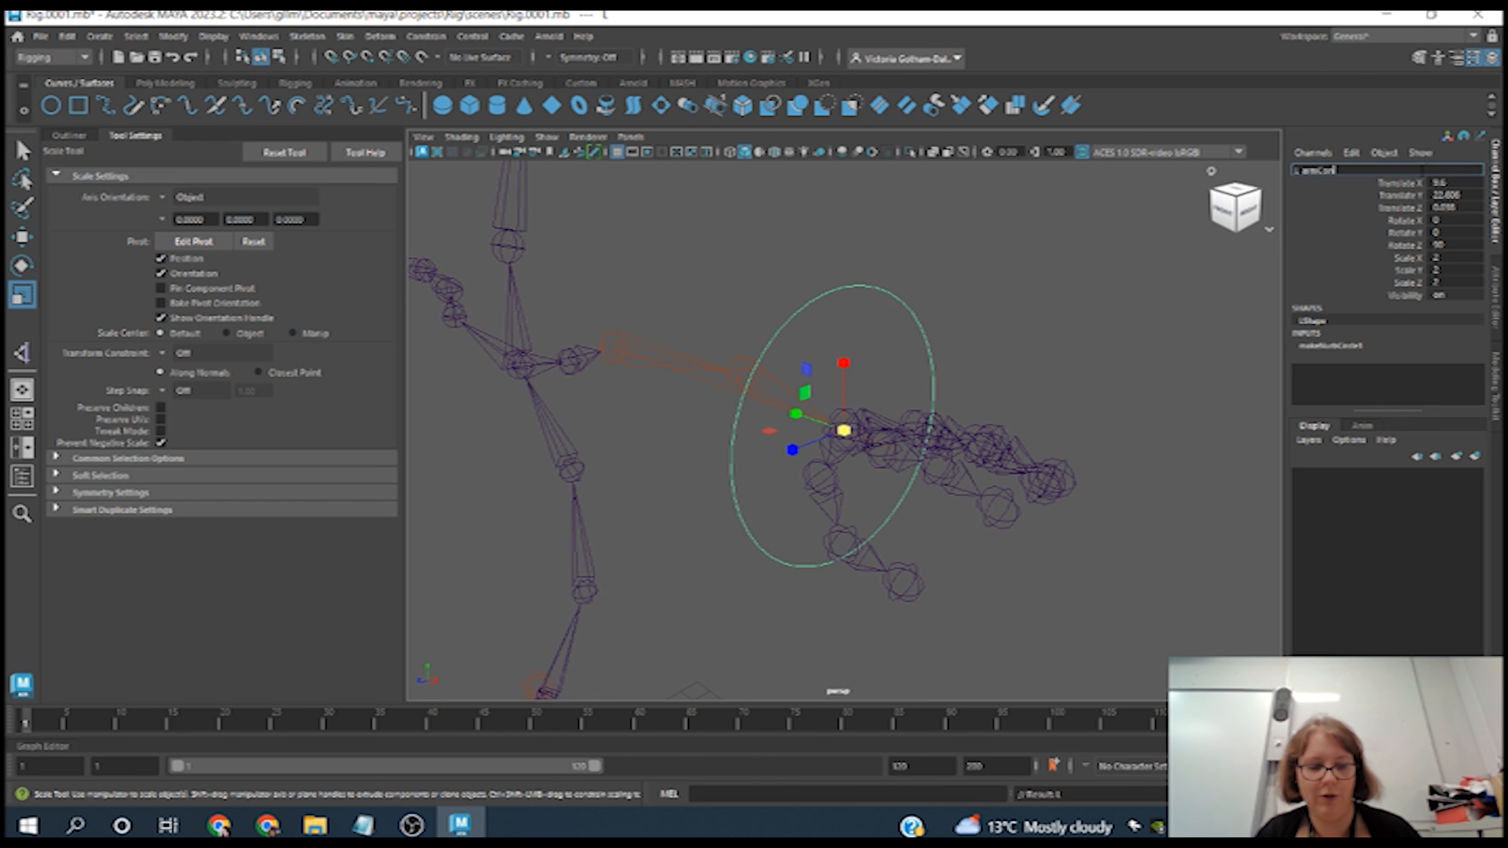
key(Return)
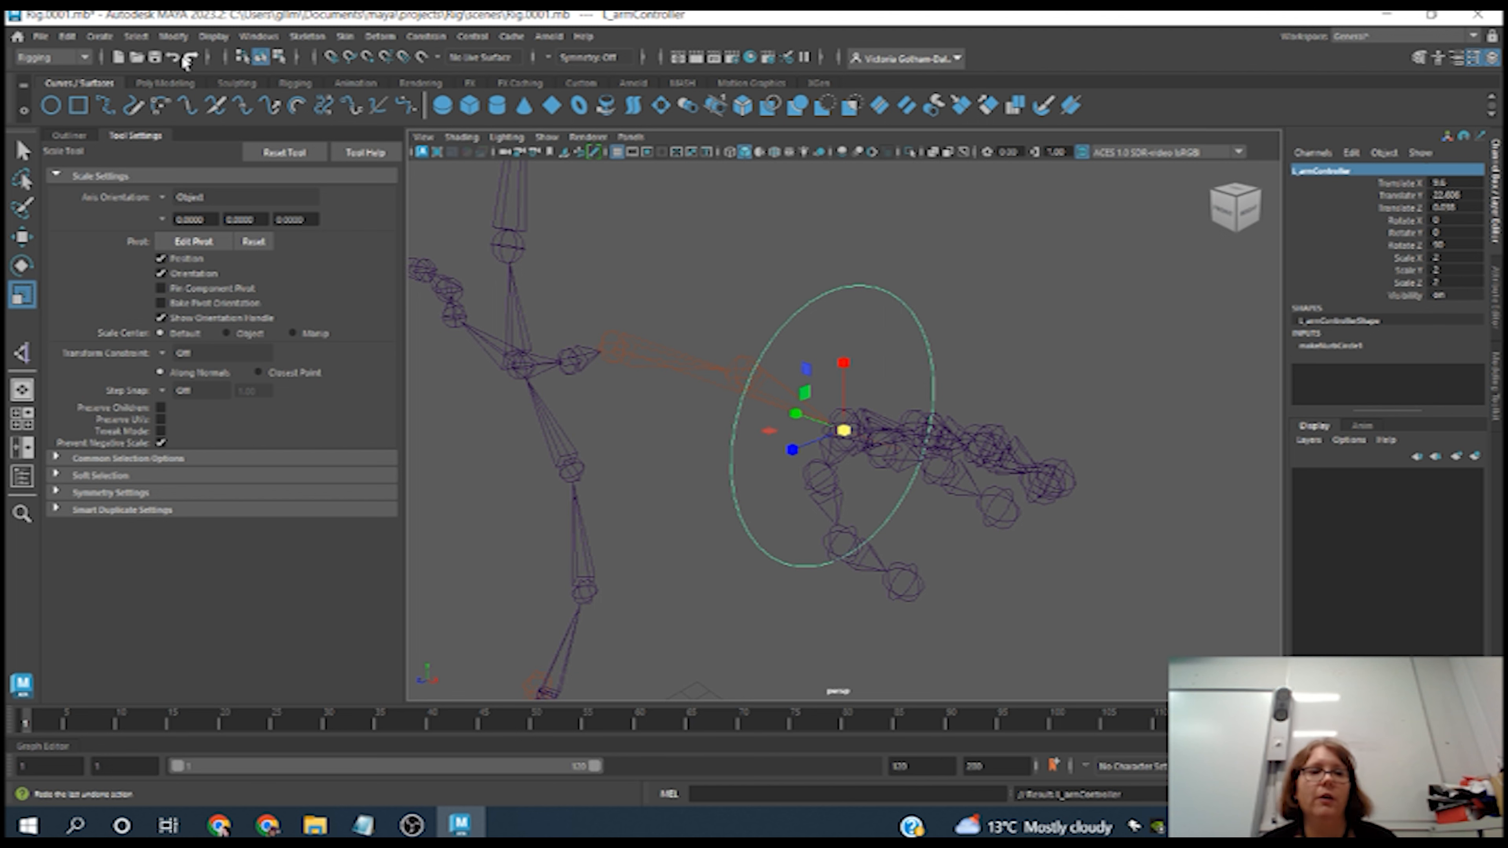
- Freeze the transformations of L_armController and delete its construction history
click(174, 37)
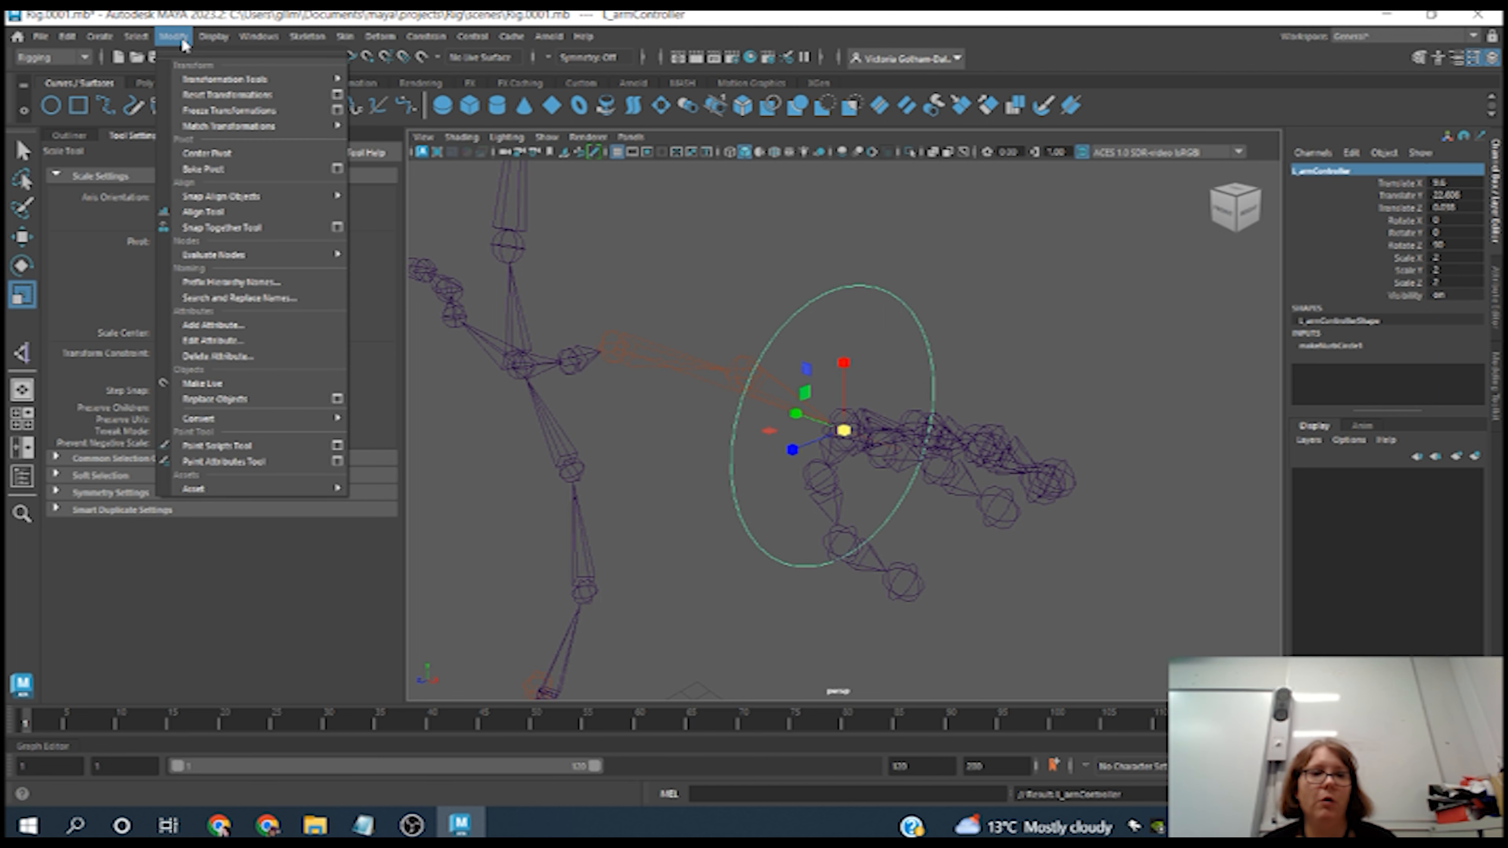
click(209, 112)
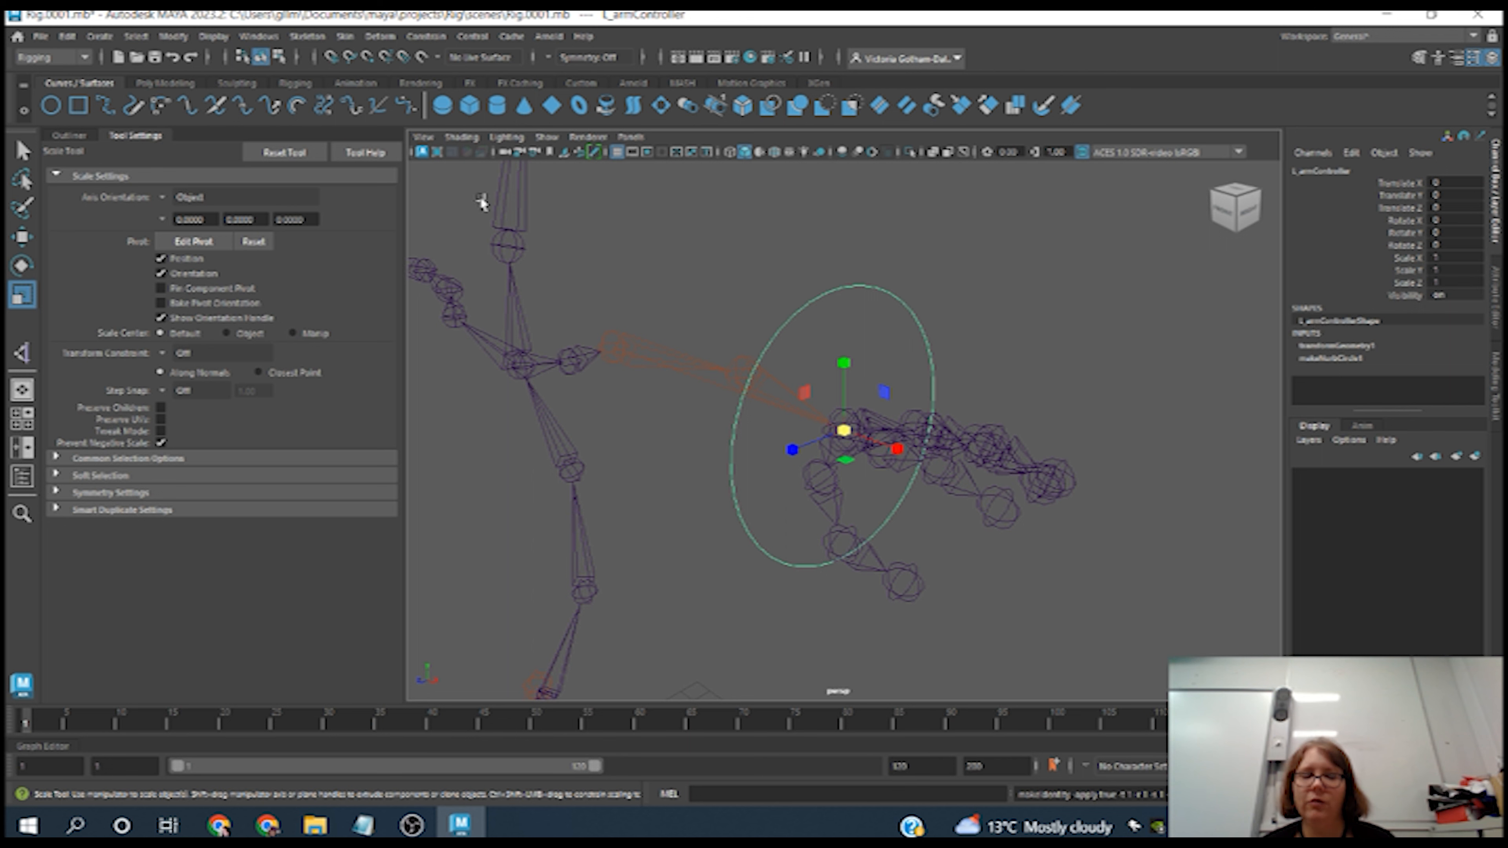
click(66, 36)
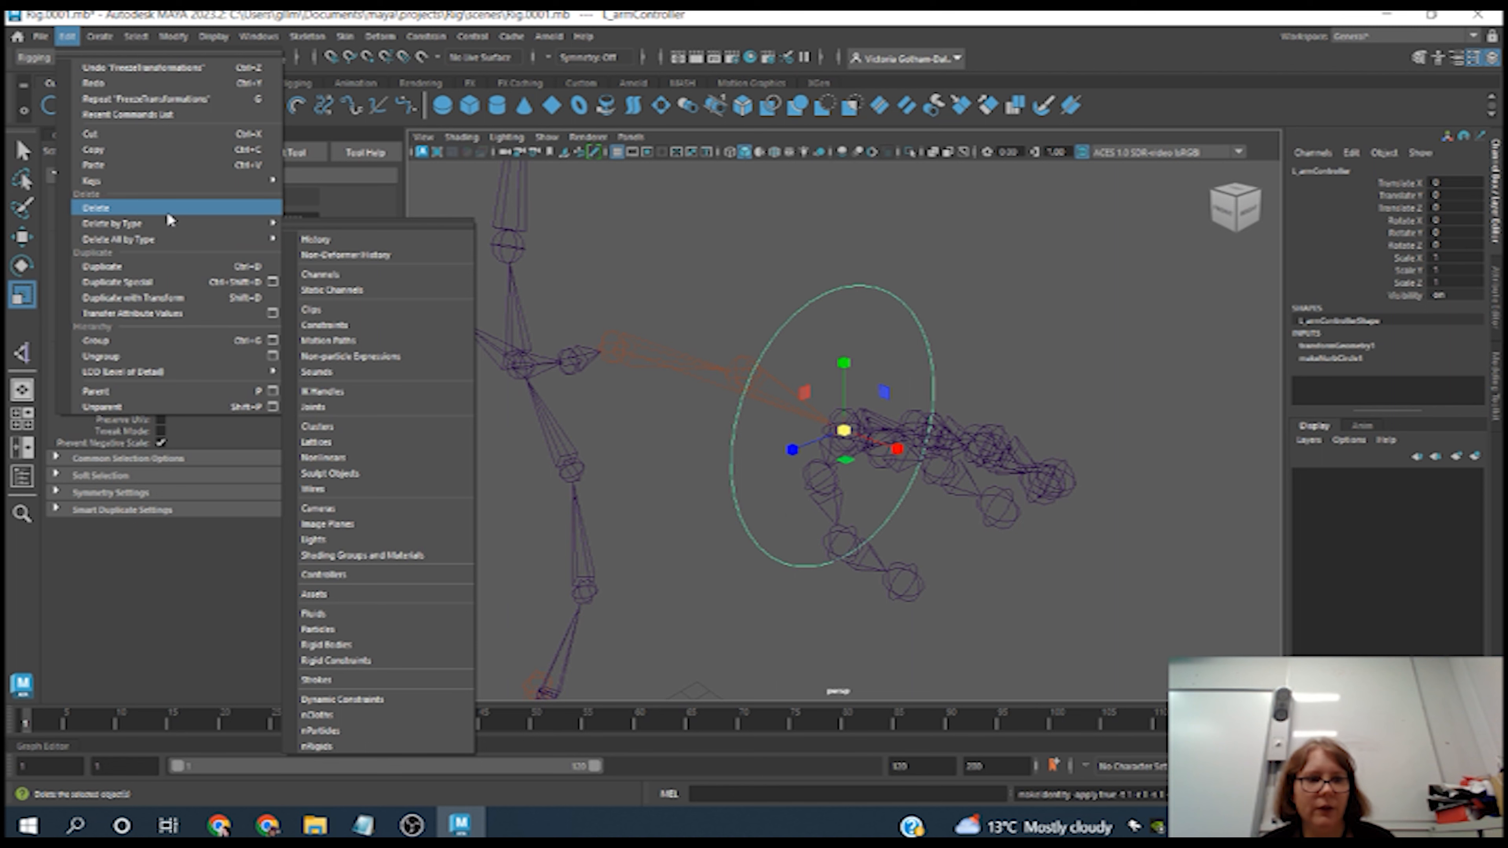
mouse_move(154, 221)
click(318, 224)
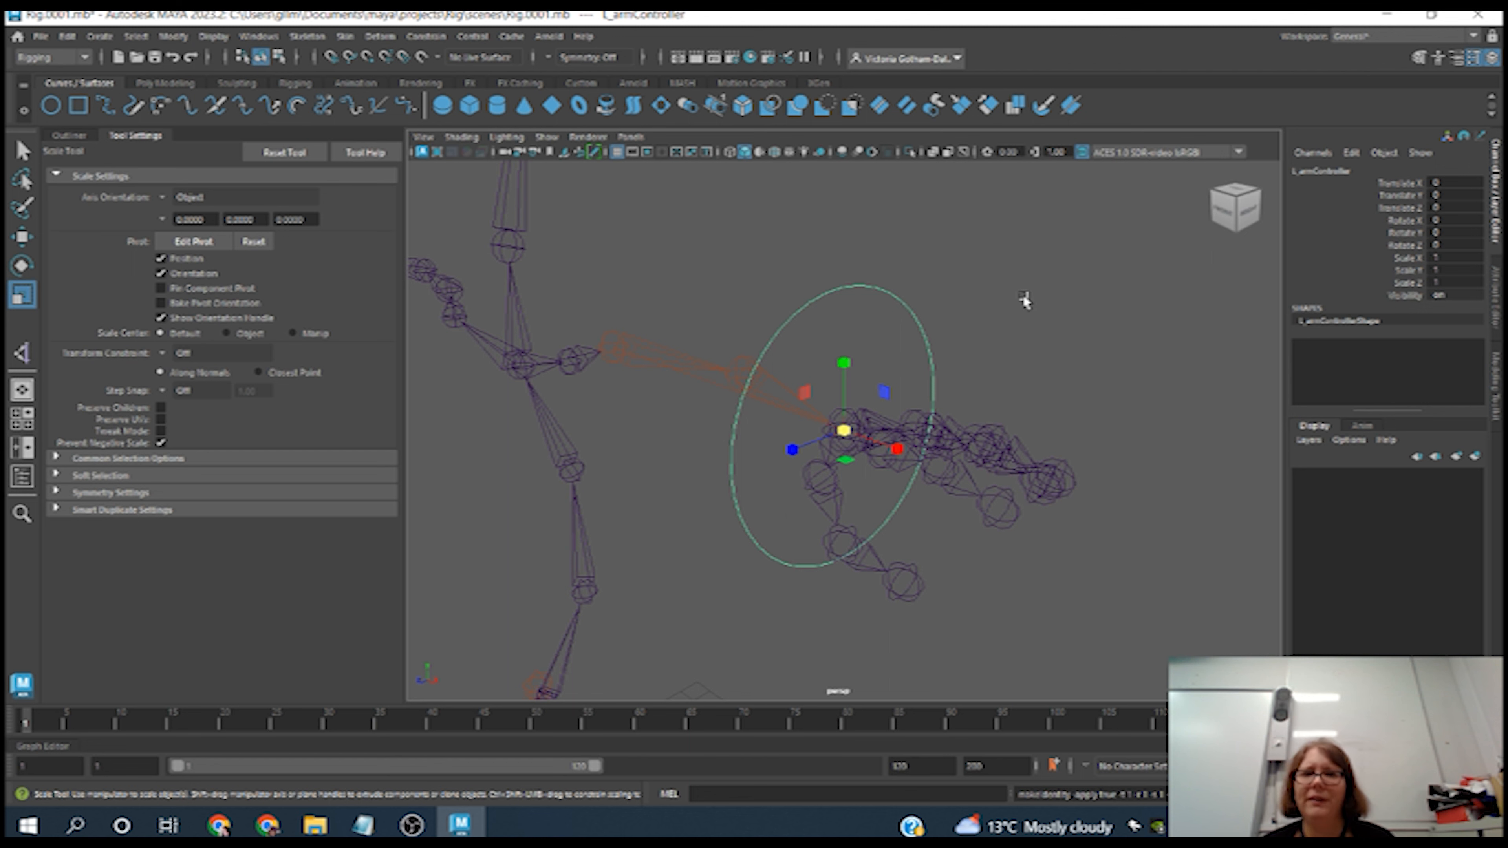
- Show the Outliner and expand the left foot control's hierarchy to examine how its IK handles are parented
alt+drag(1026, 300, 960, 365)
alt+right_drag(960, 365, 827, 238)
alt+middle_drag(815, 528, 759, 469)
click(69, 136)
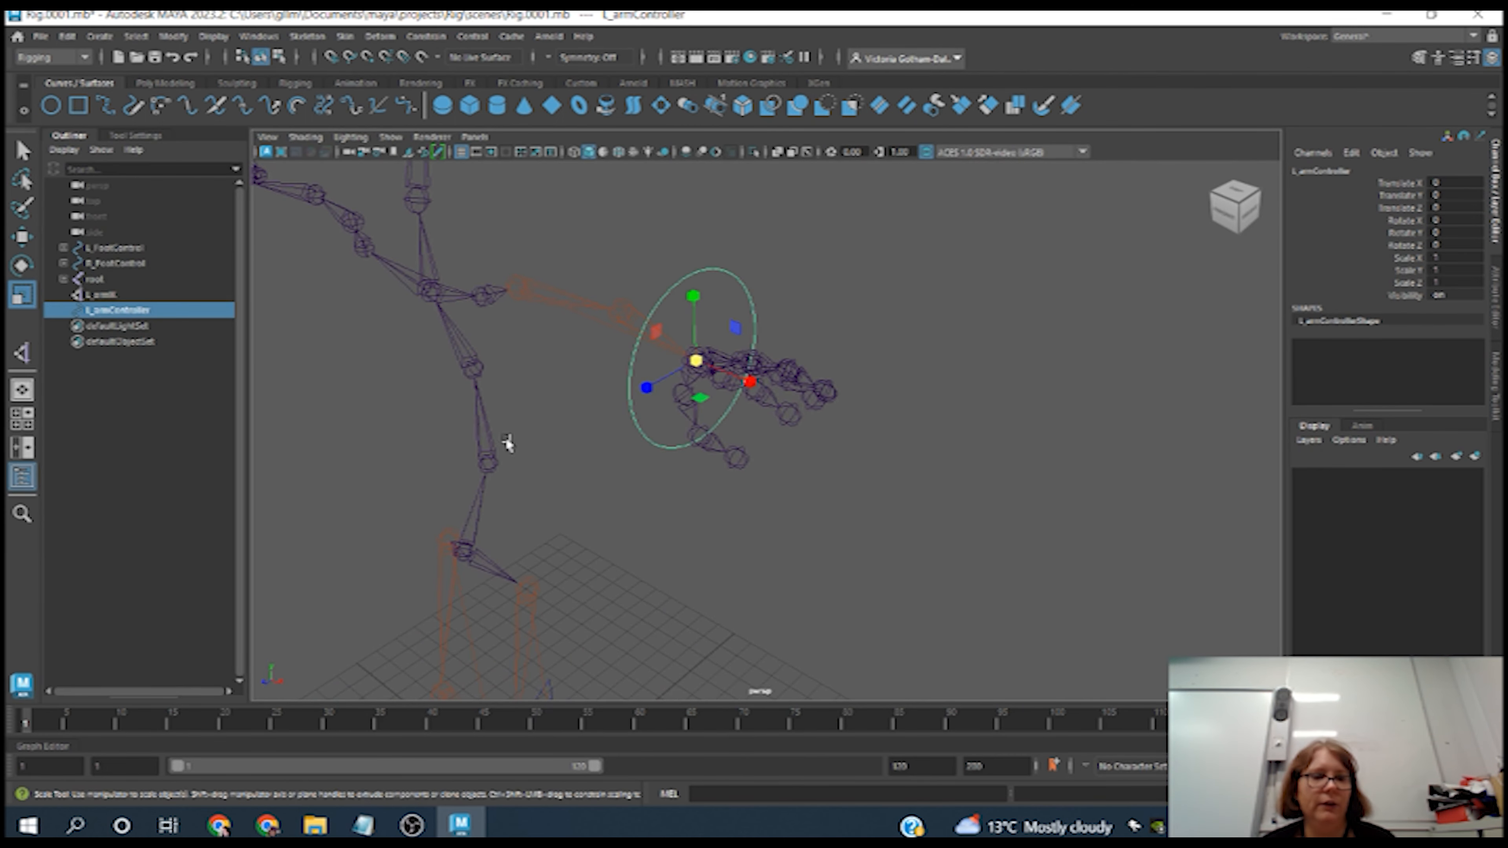
alt+middle_drag(673, 556, 753, 64)
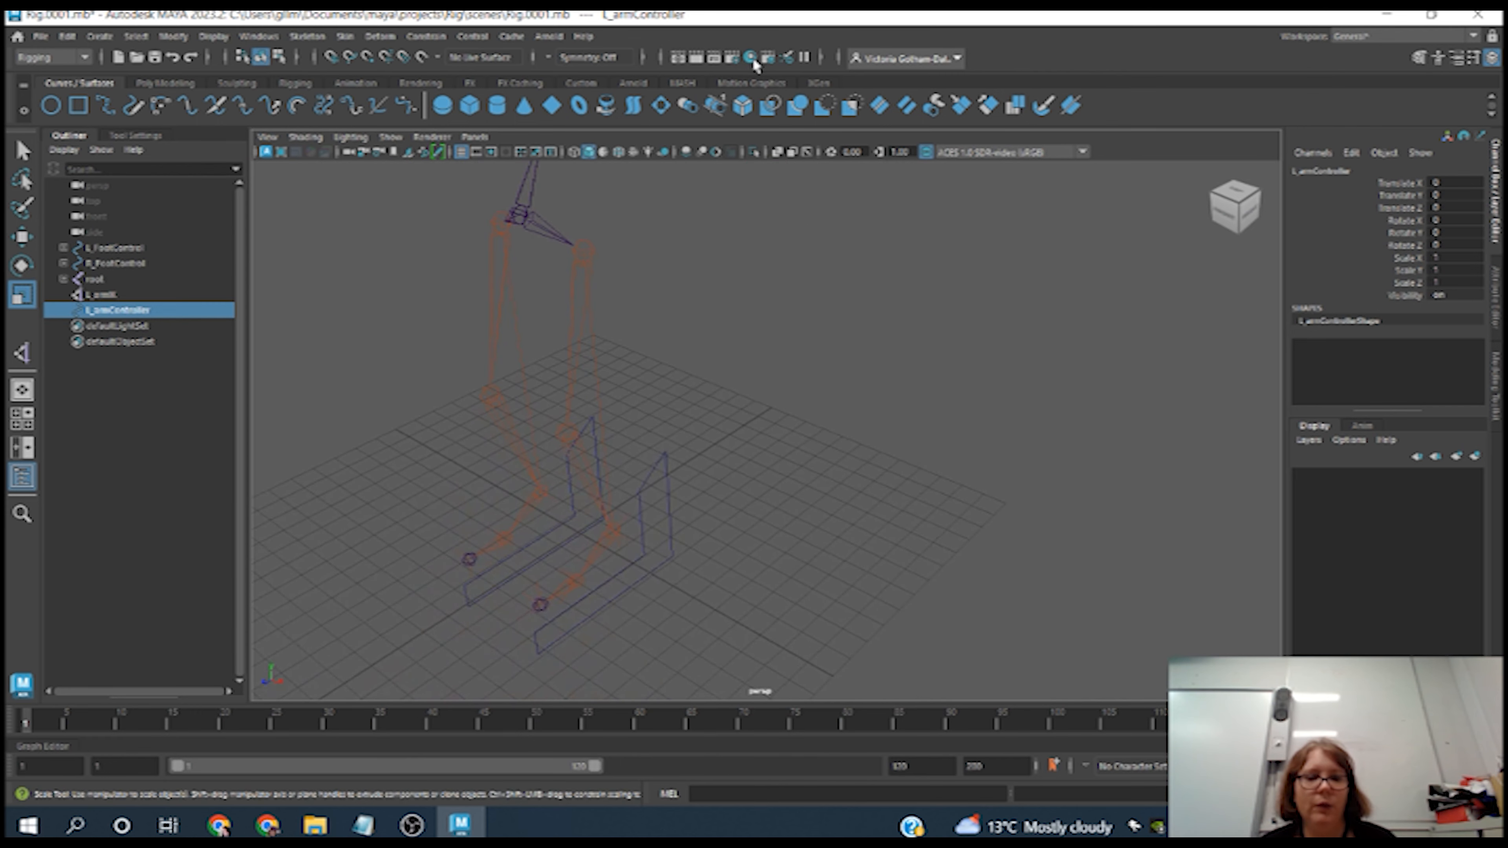
click(656, 472)
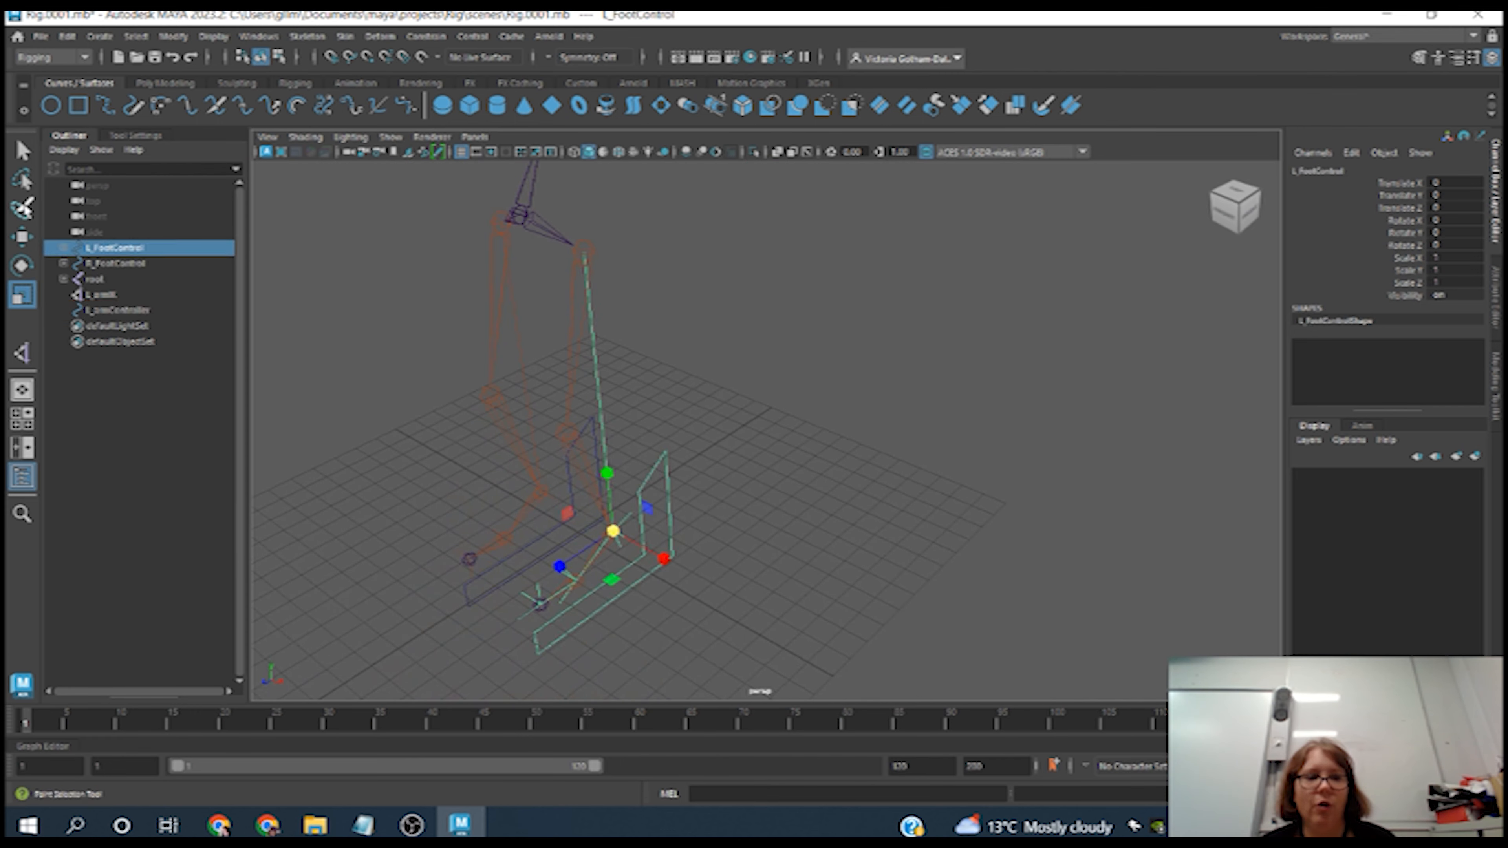
click(64, 248)
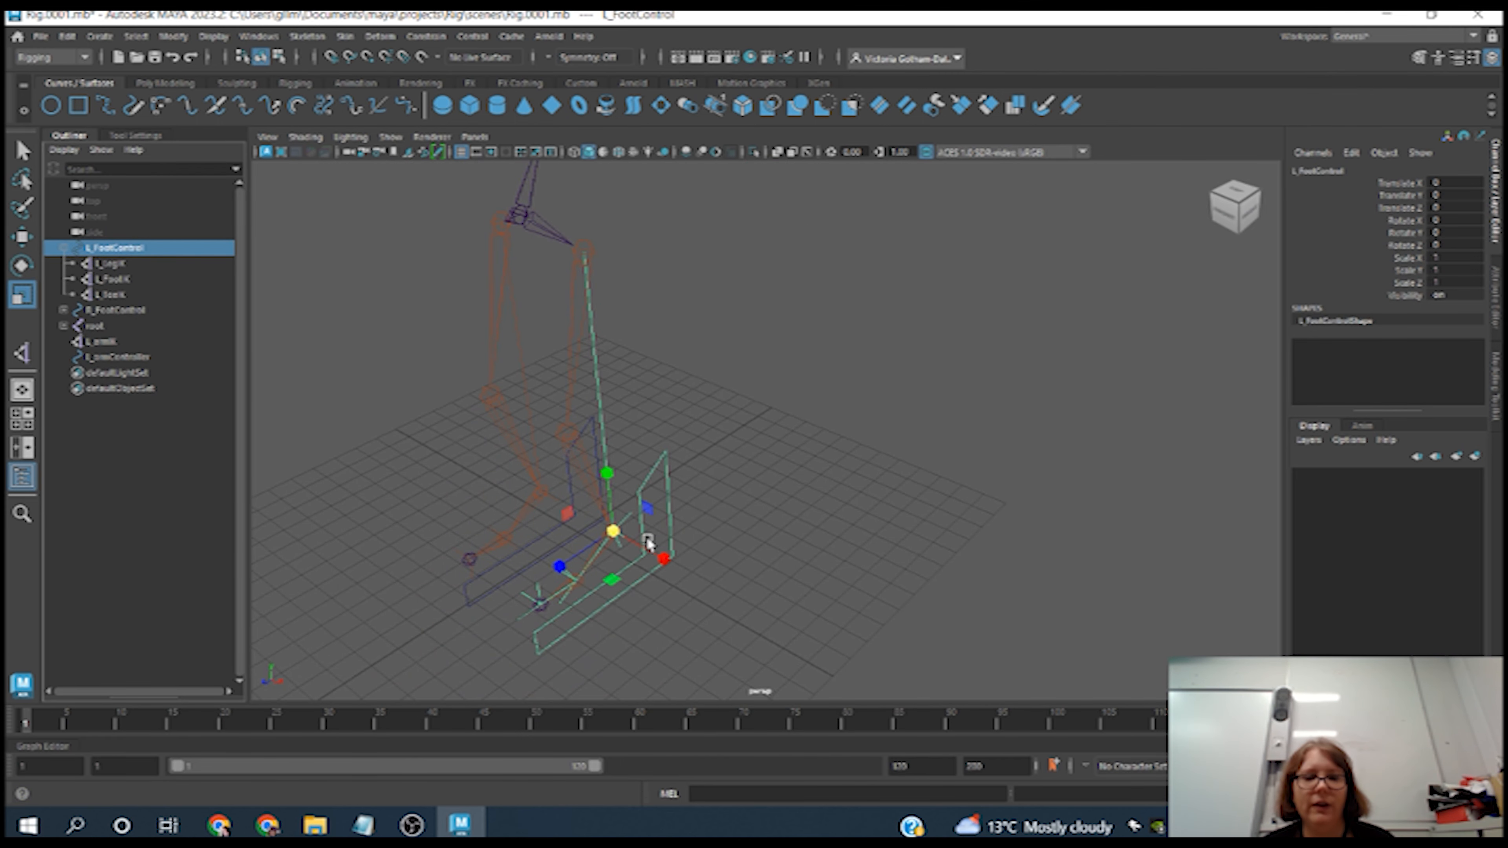
- Test the left foot control by moving it with the Move tool, and undo the moves
key(w)
alt+drag(693, 539, 648, 527)
drag(773, 599, 655, 527)
key(ctrl+z)
key(ctrl+z)
key(ctrl+z)
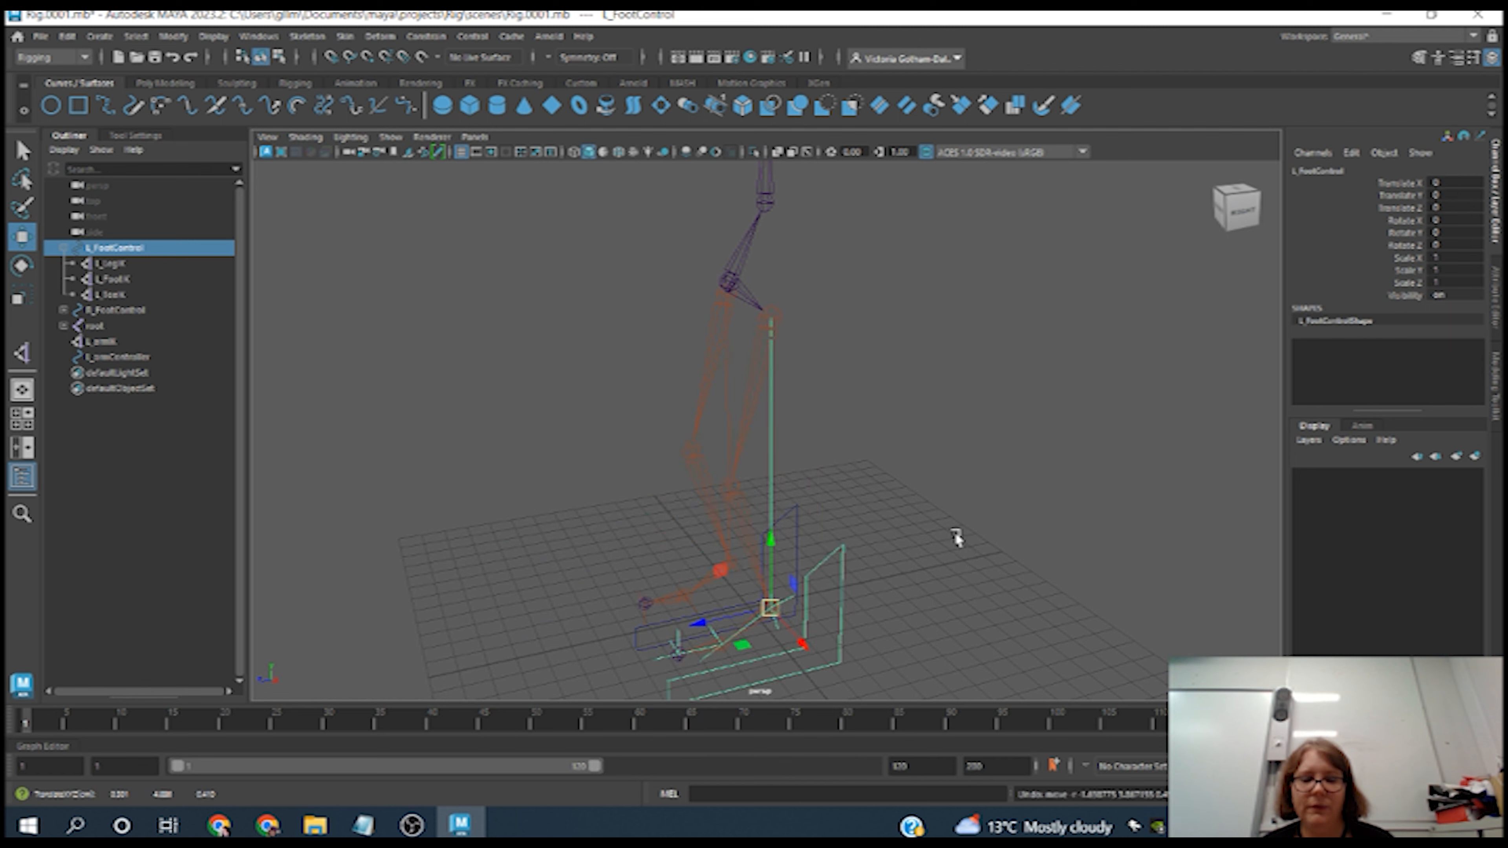
- Parent-constrain the left arm's IK handle to L_armController, selecting the controller first and the handle second
alt+drag(826, 419, 691, 642)
alt+middle_drag(649, 518, 744, 569)
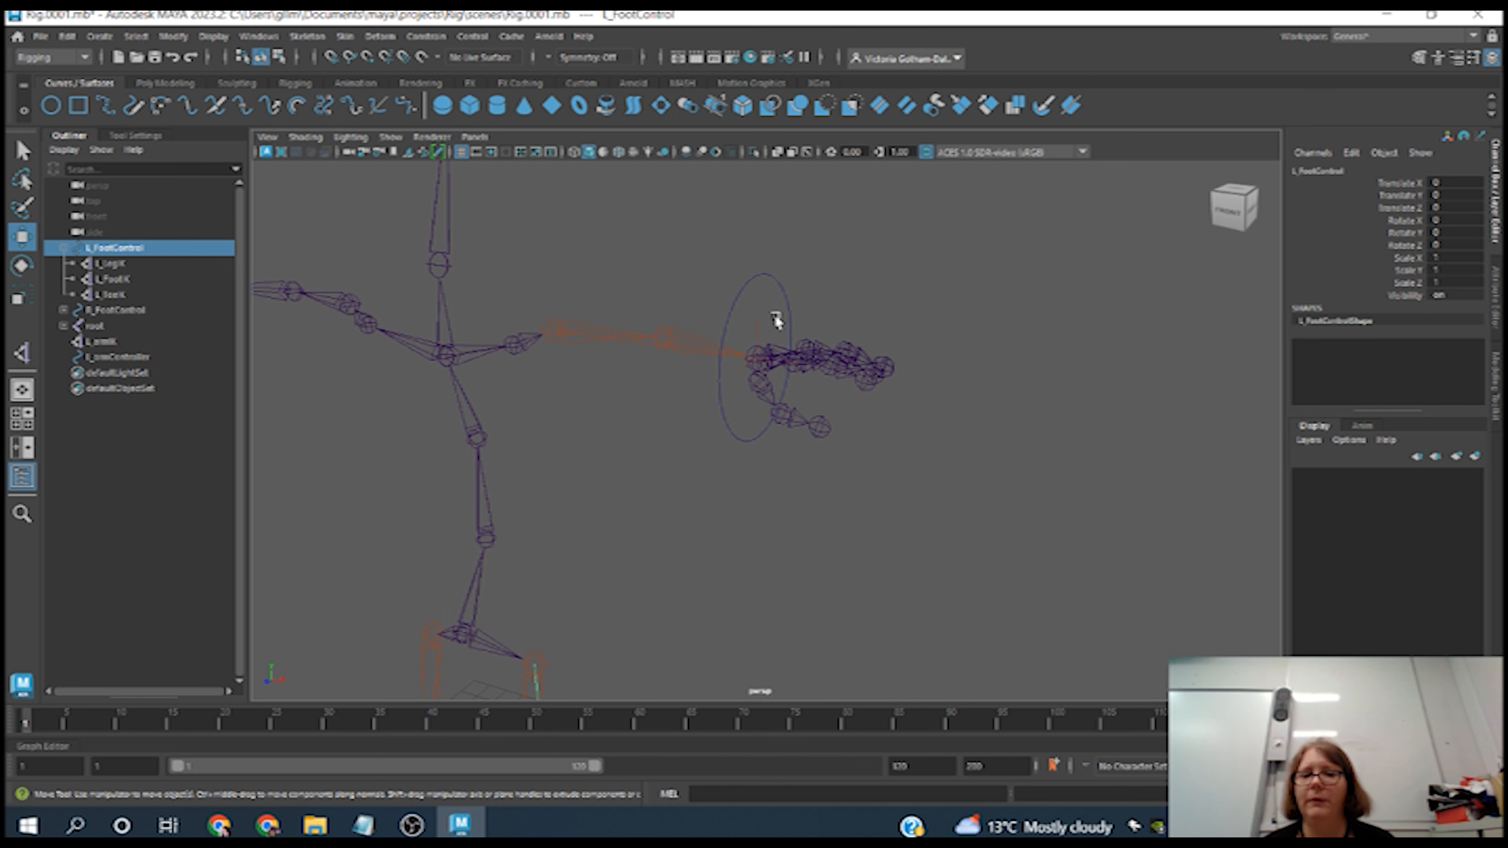
click(763, 329)
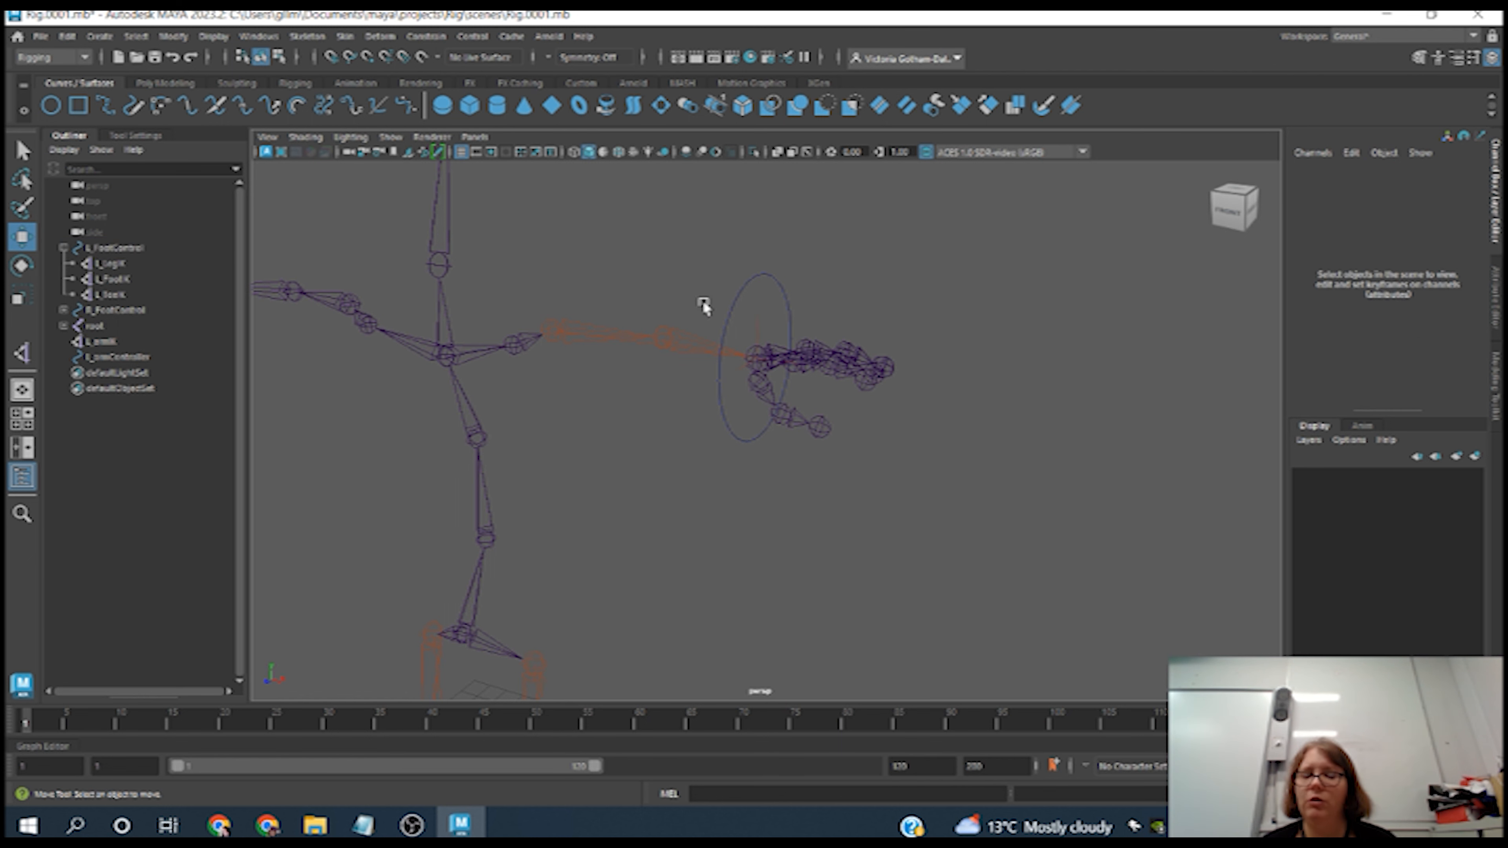
click(758, 338)
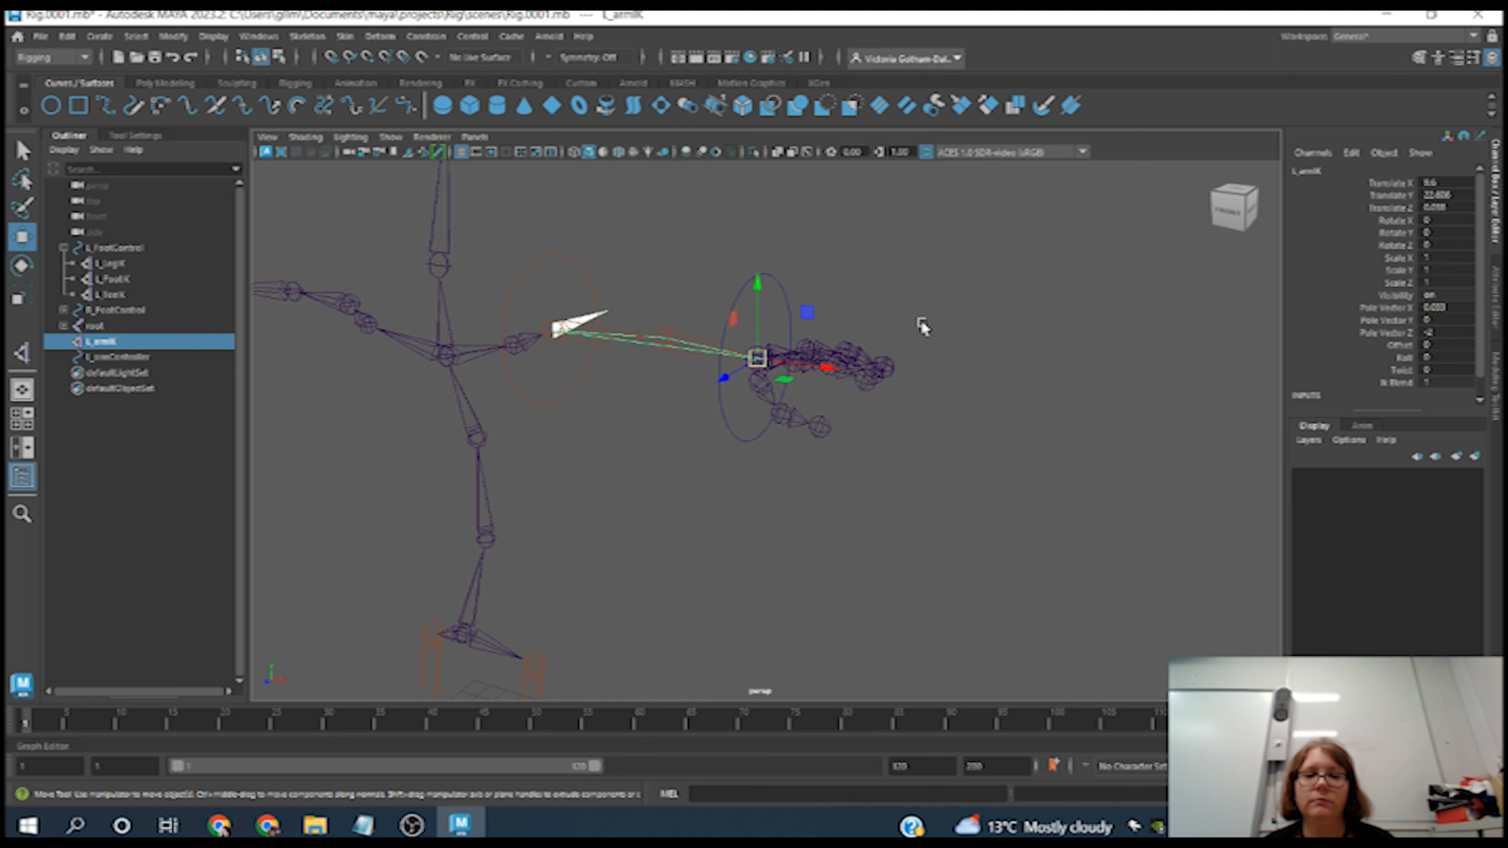
click(745, 292)
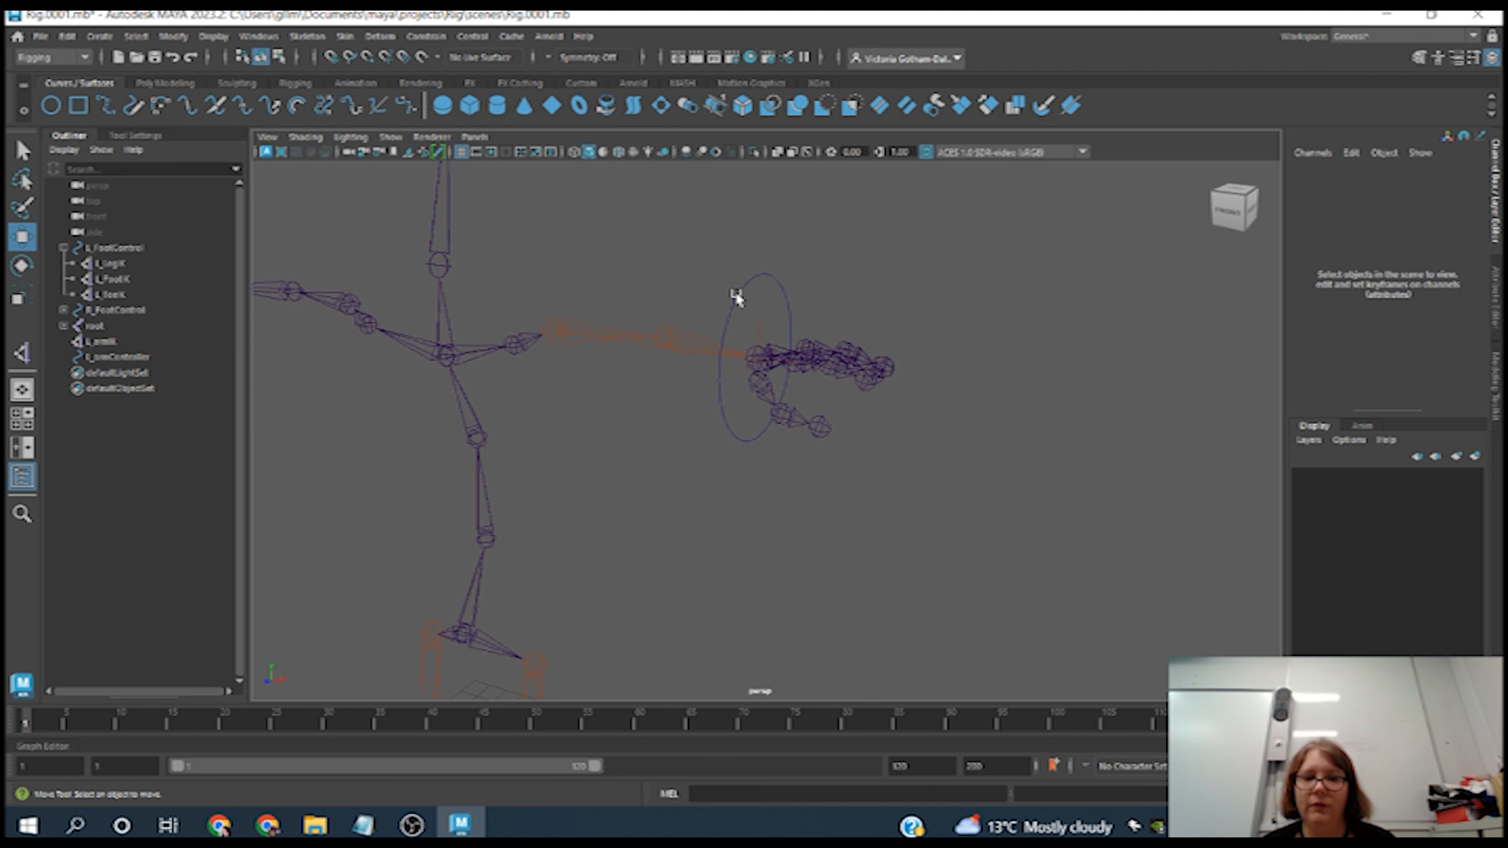
click(732, 288)
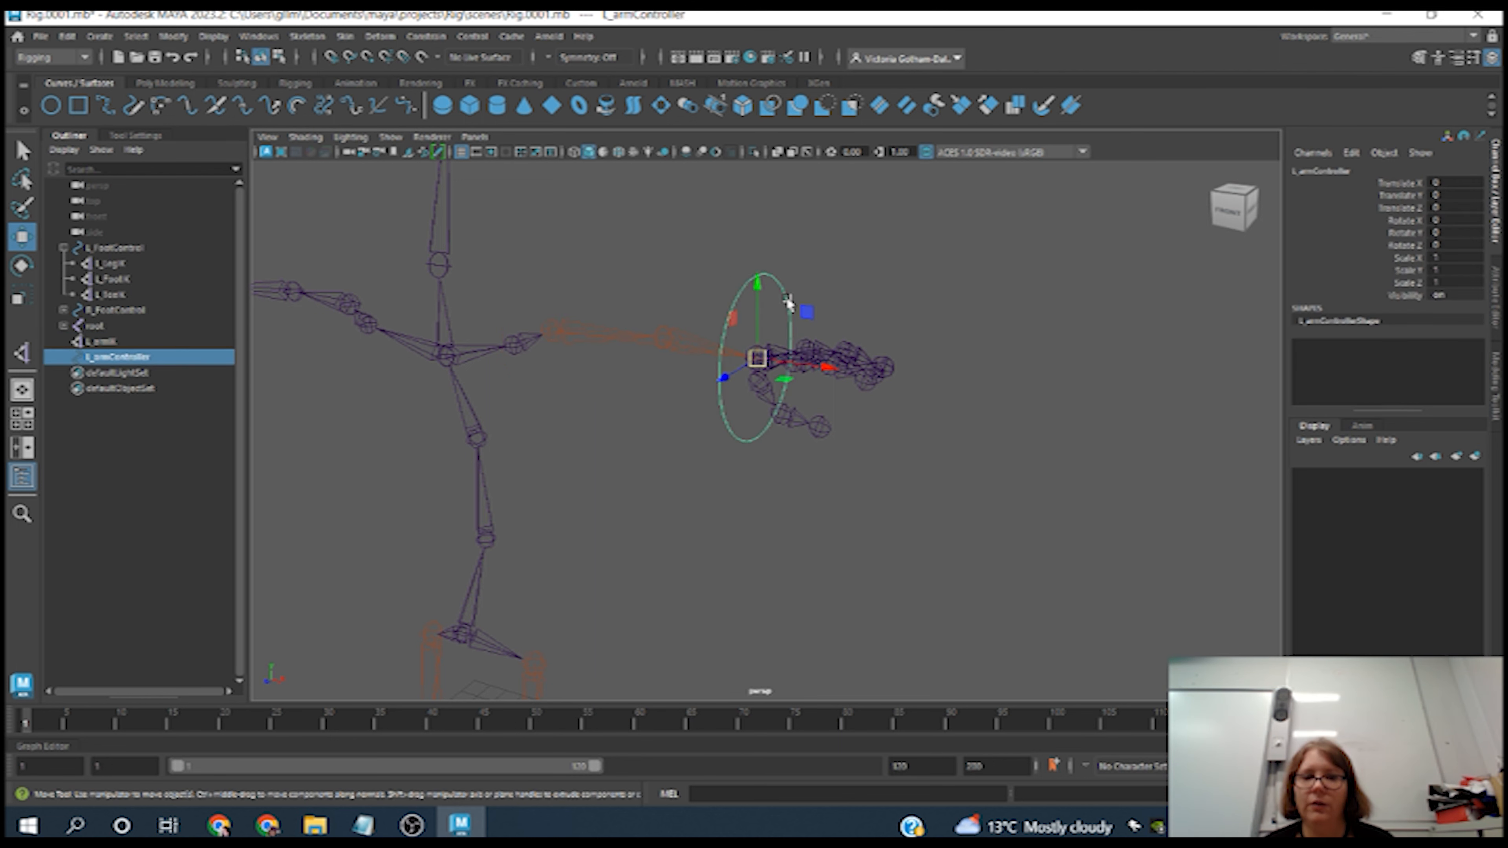
click(22, 151)
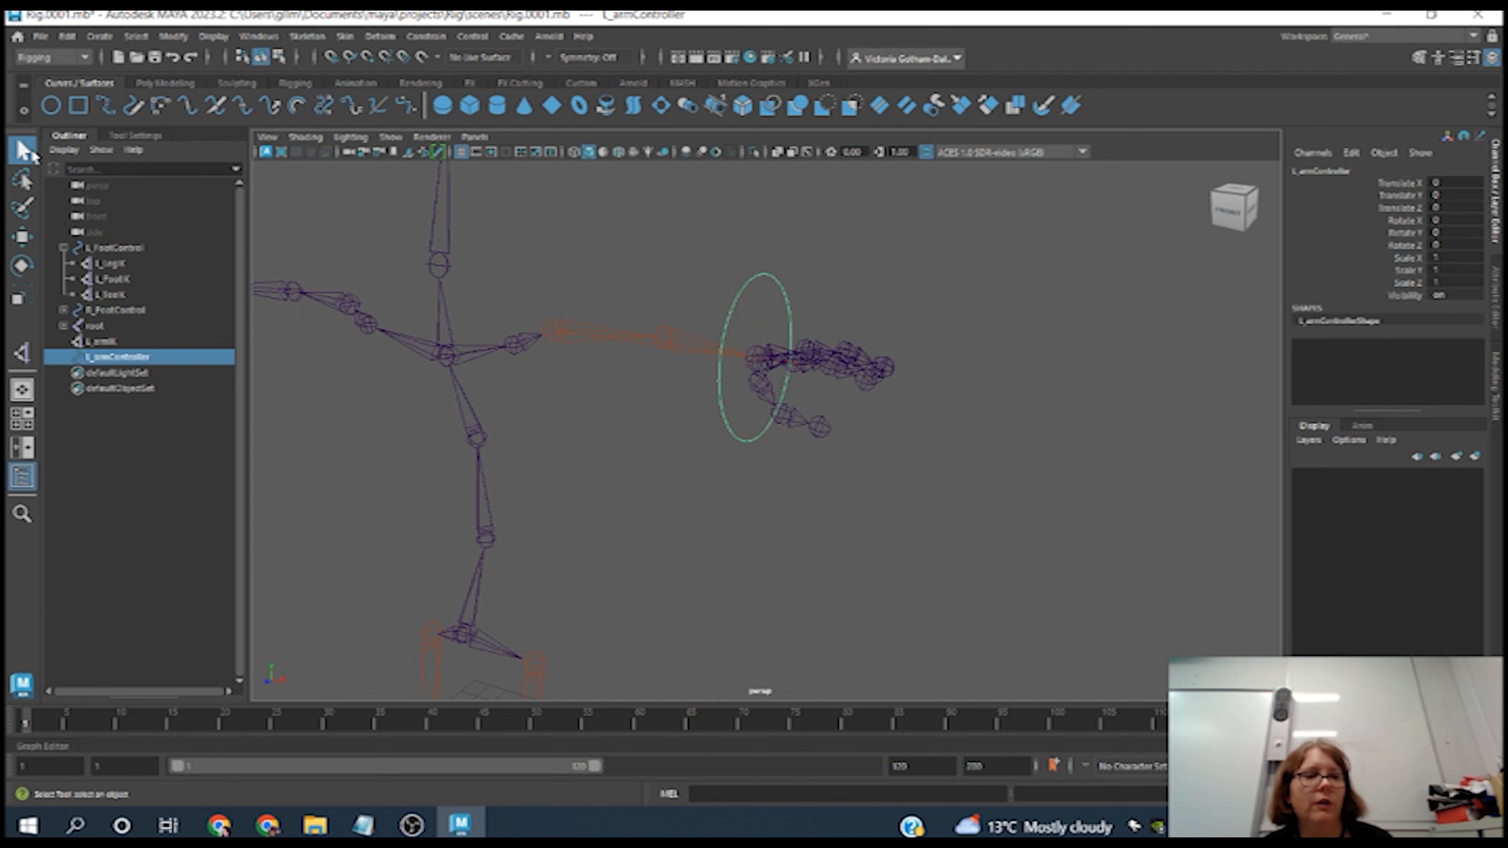
shift+click(761, 336)
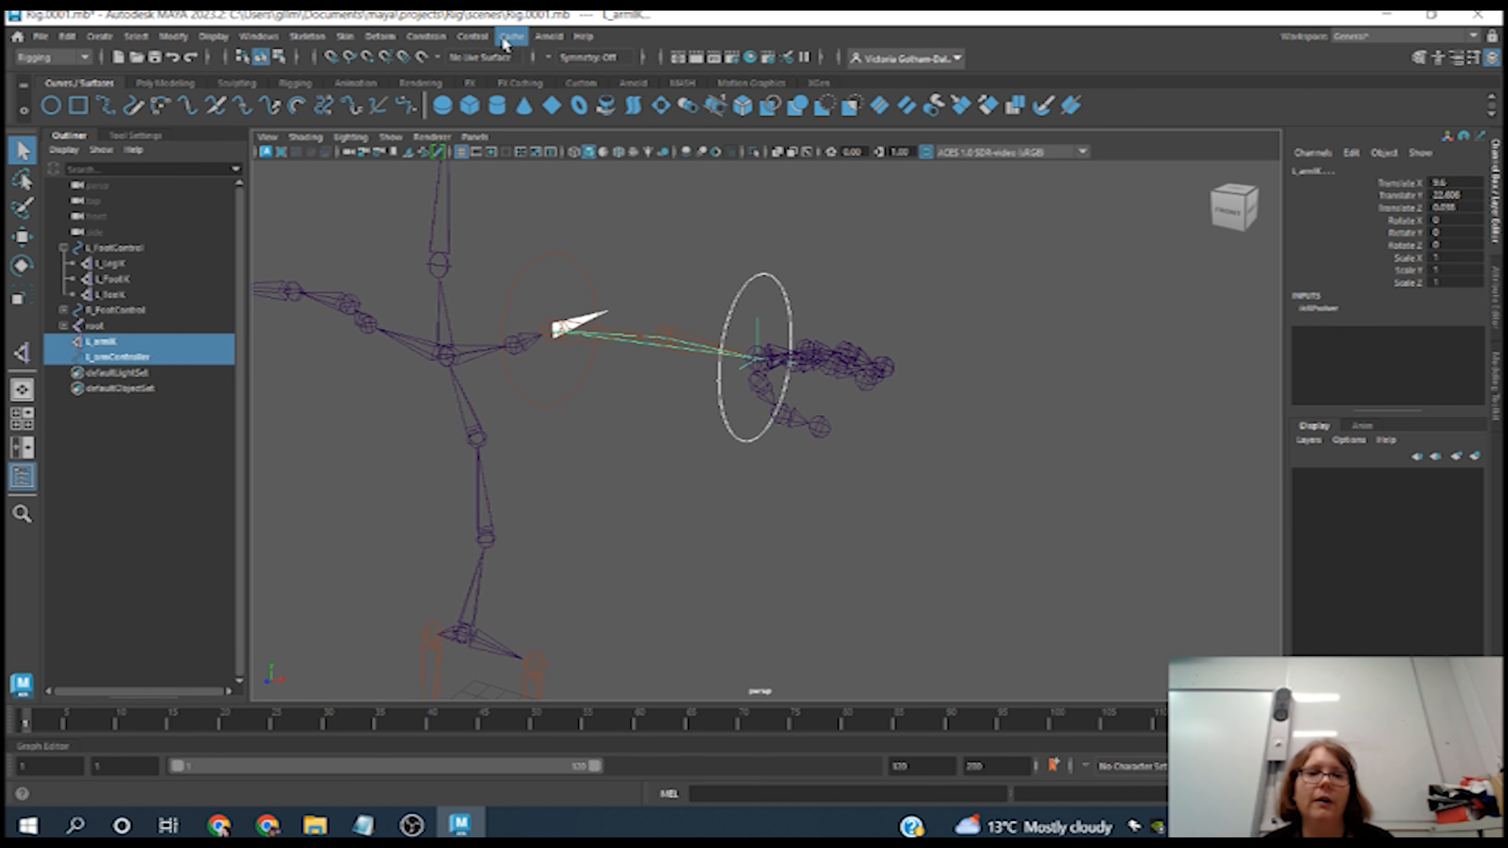
click(426, 36)
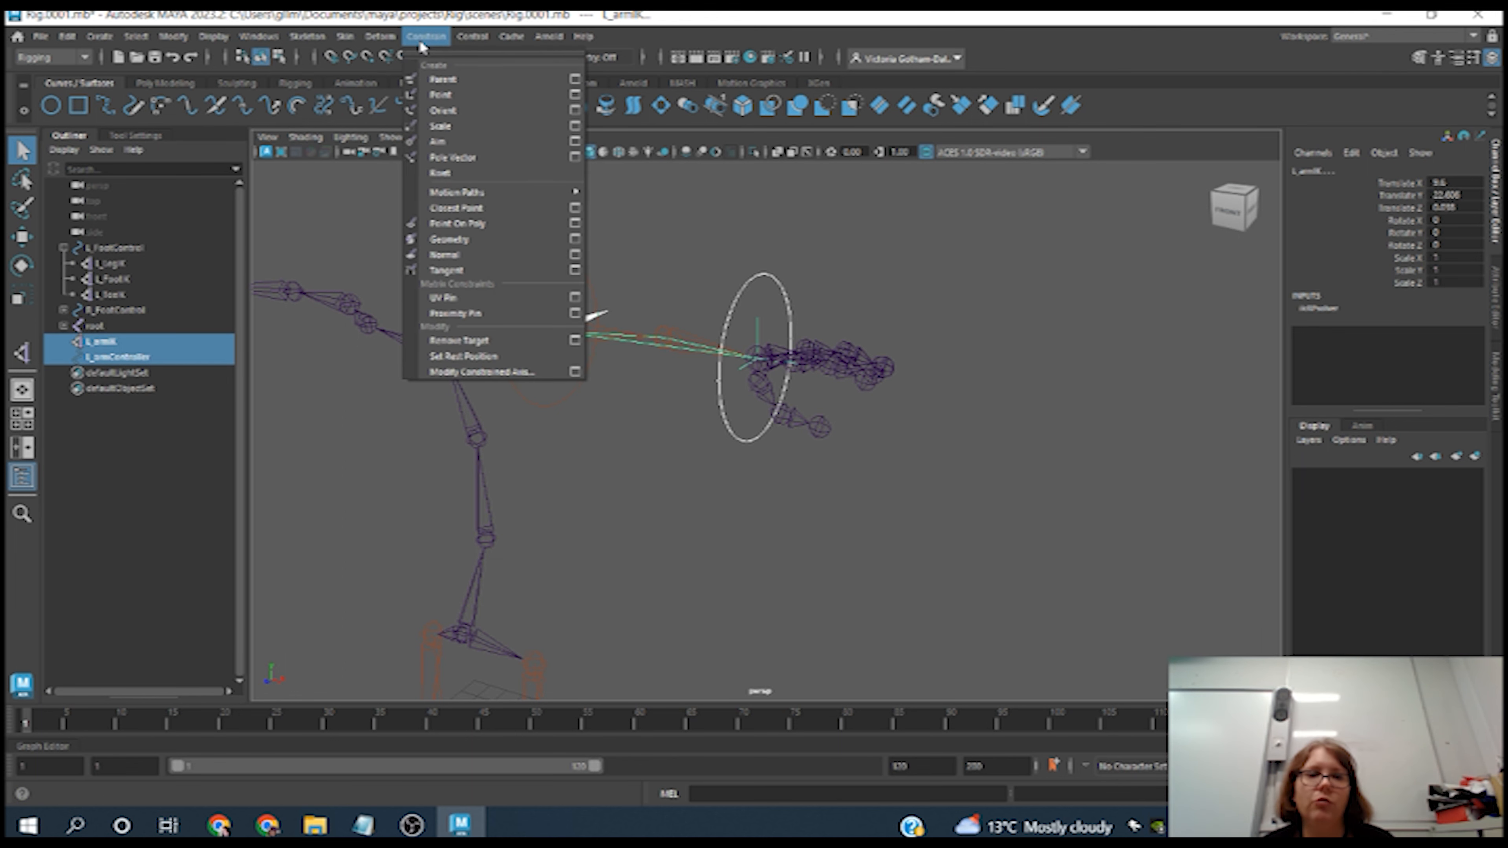
click(451, 84)
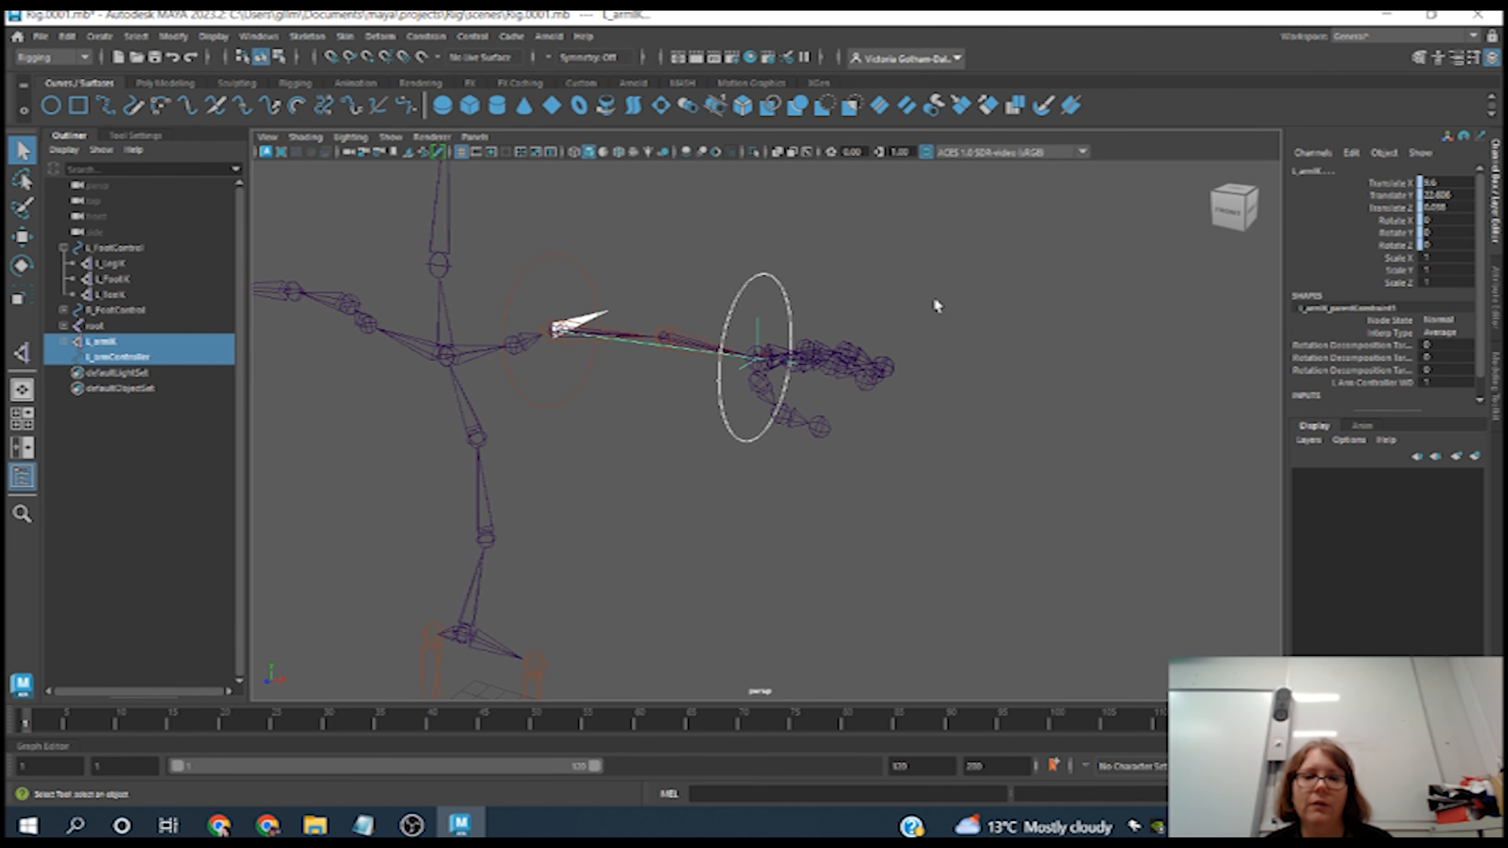
- Test the arm constraint by moving L_armController with the Move tool, and undo the move
click(771, 290)
click(778, 286)
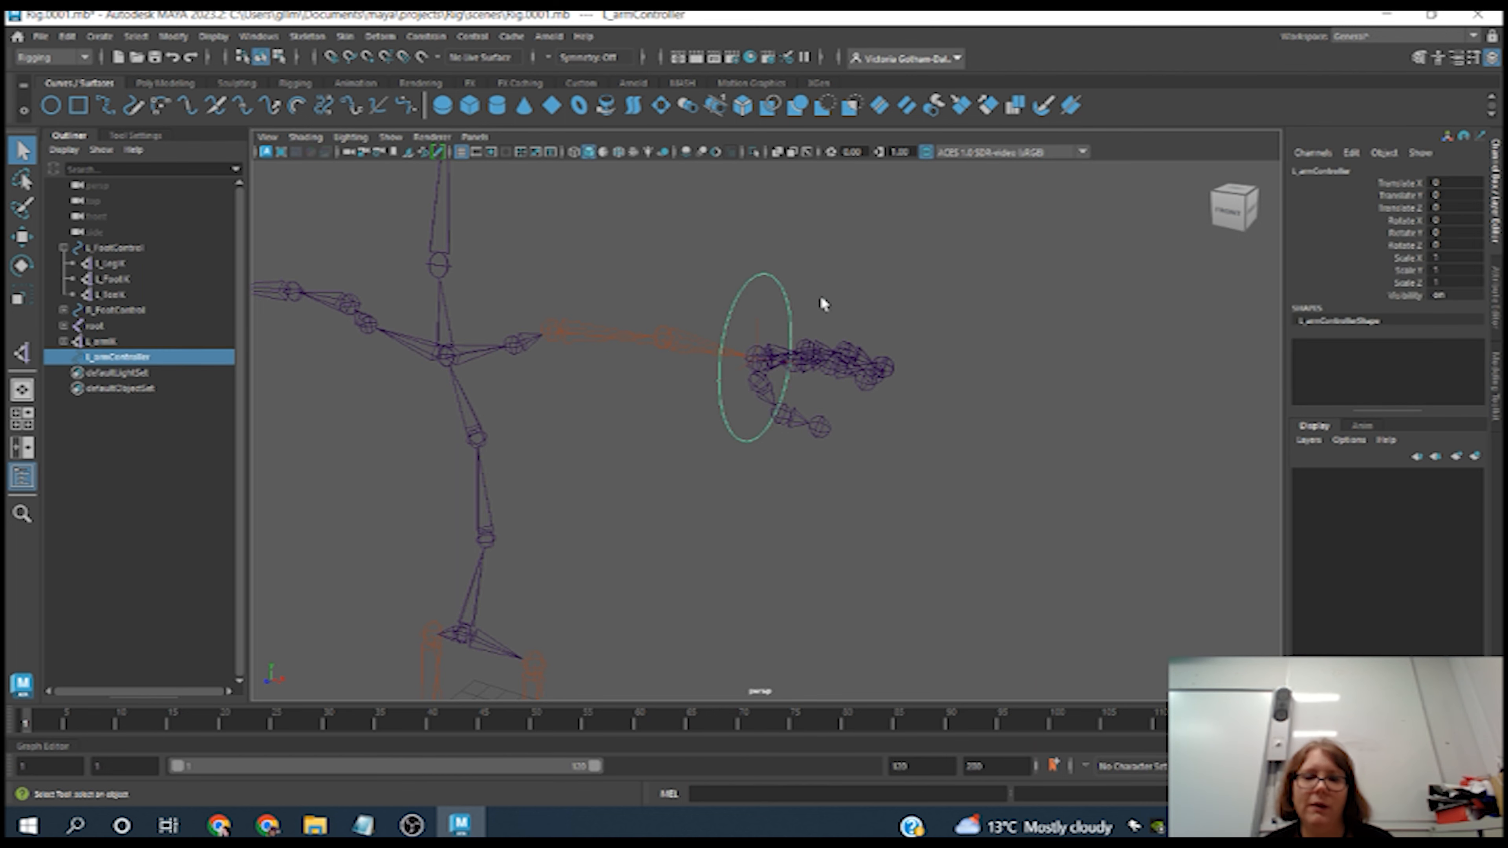
key(w)
drag(802, 372, 852, 438)
key(ctrl+z)
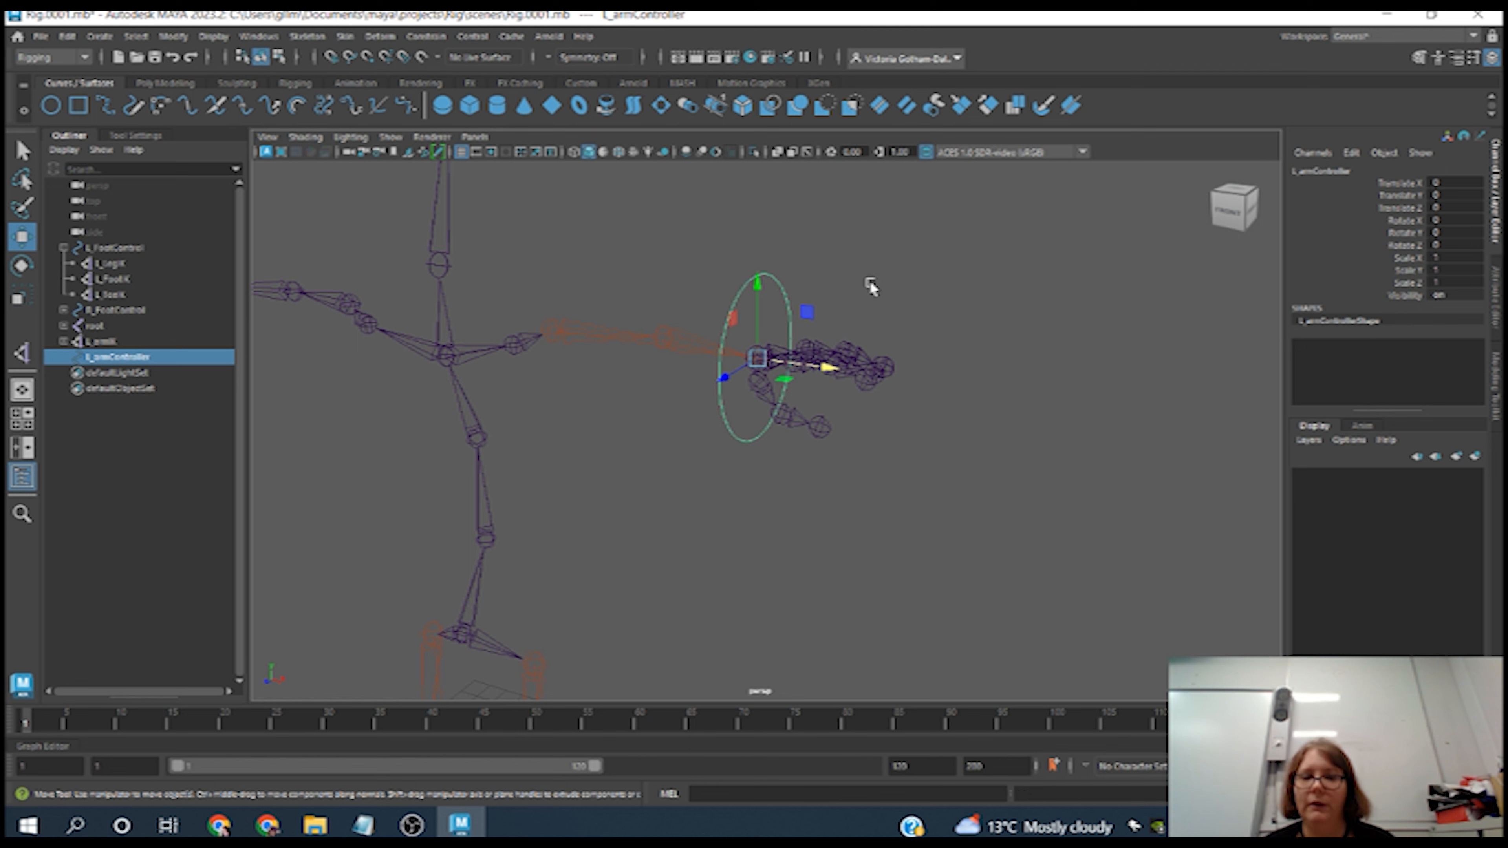
- Add a keyable float attribute named Grab to L_armController, with a minimum of -10 and a maximum of 10
alt+drag(906, 384, 909, 482)
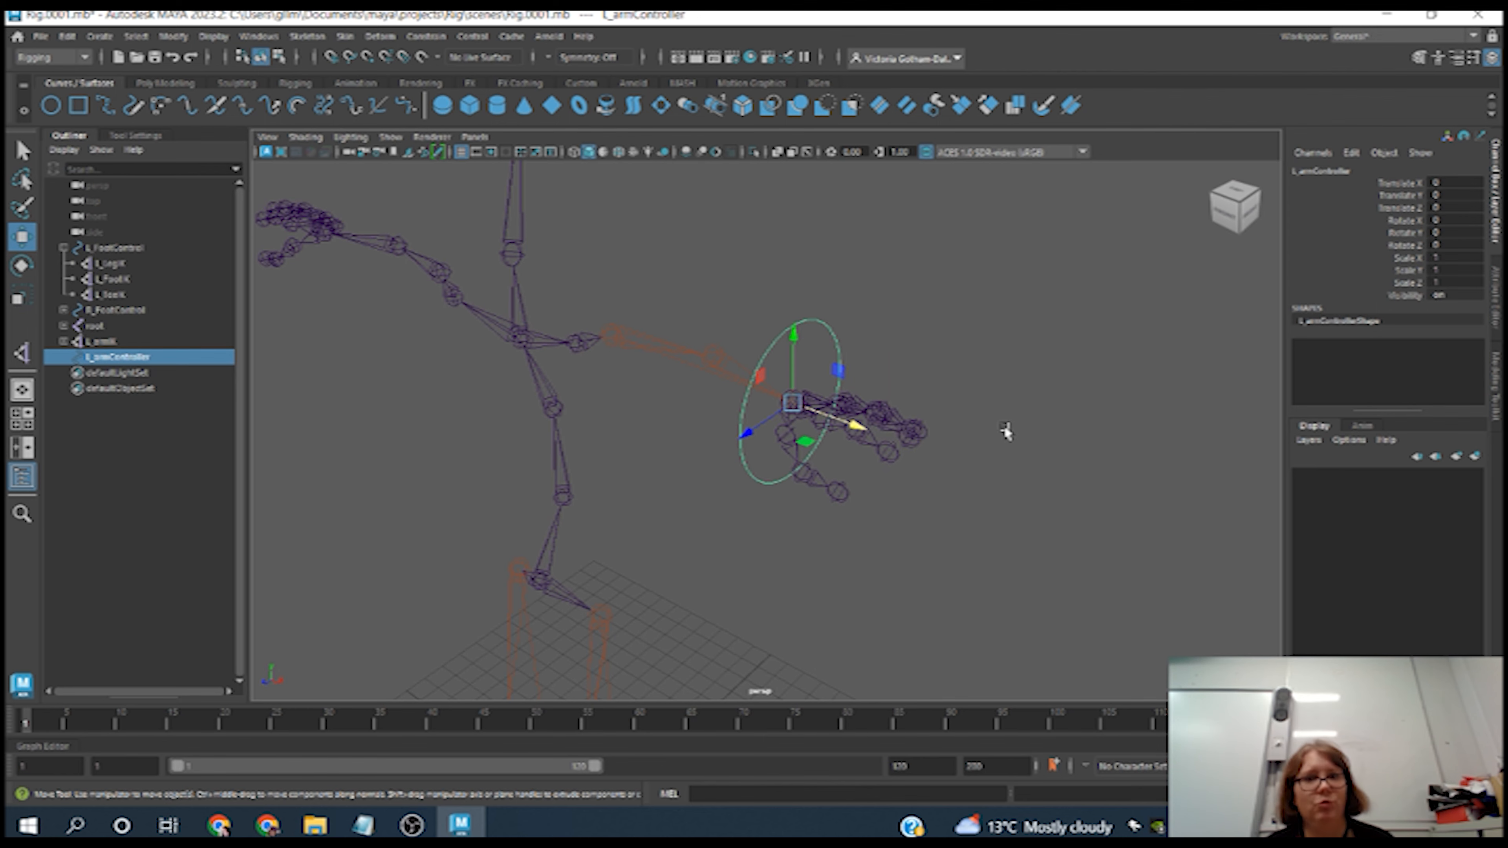
alt+right_drag(838, 412, 911, 497)
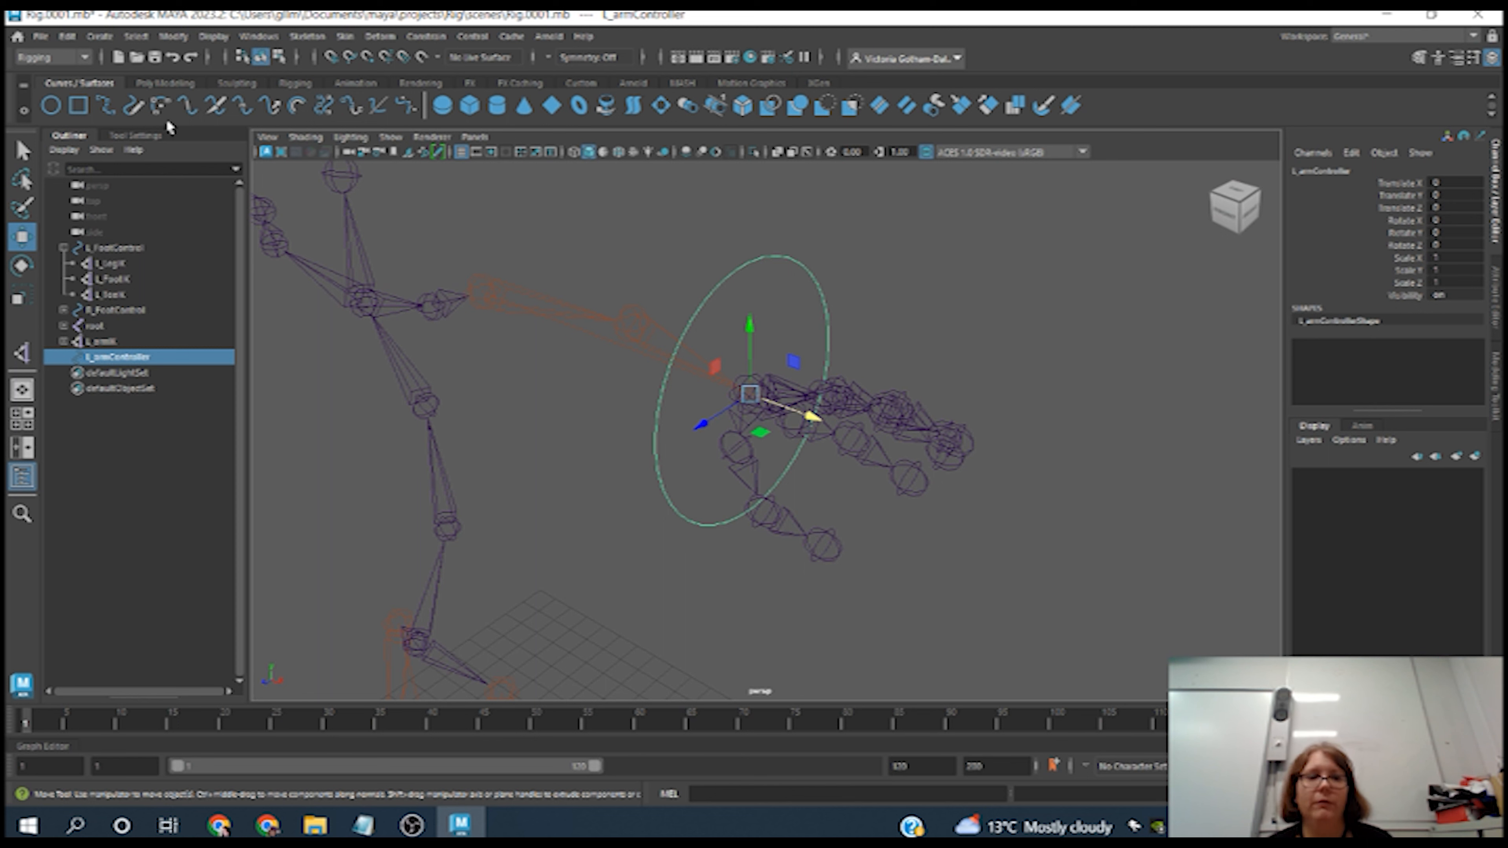
click(183, 39)
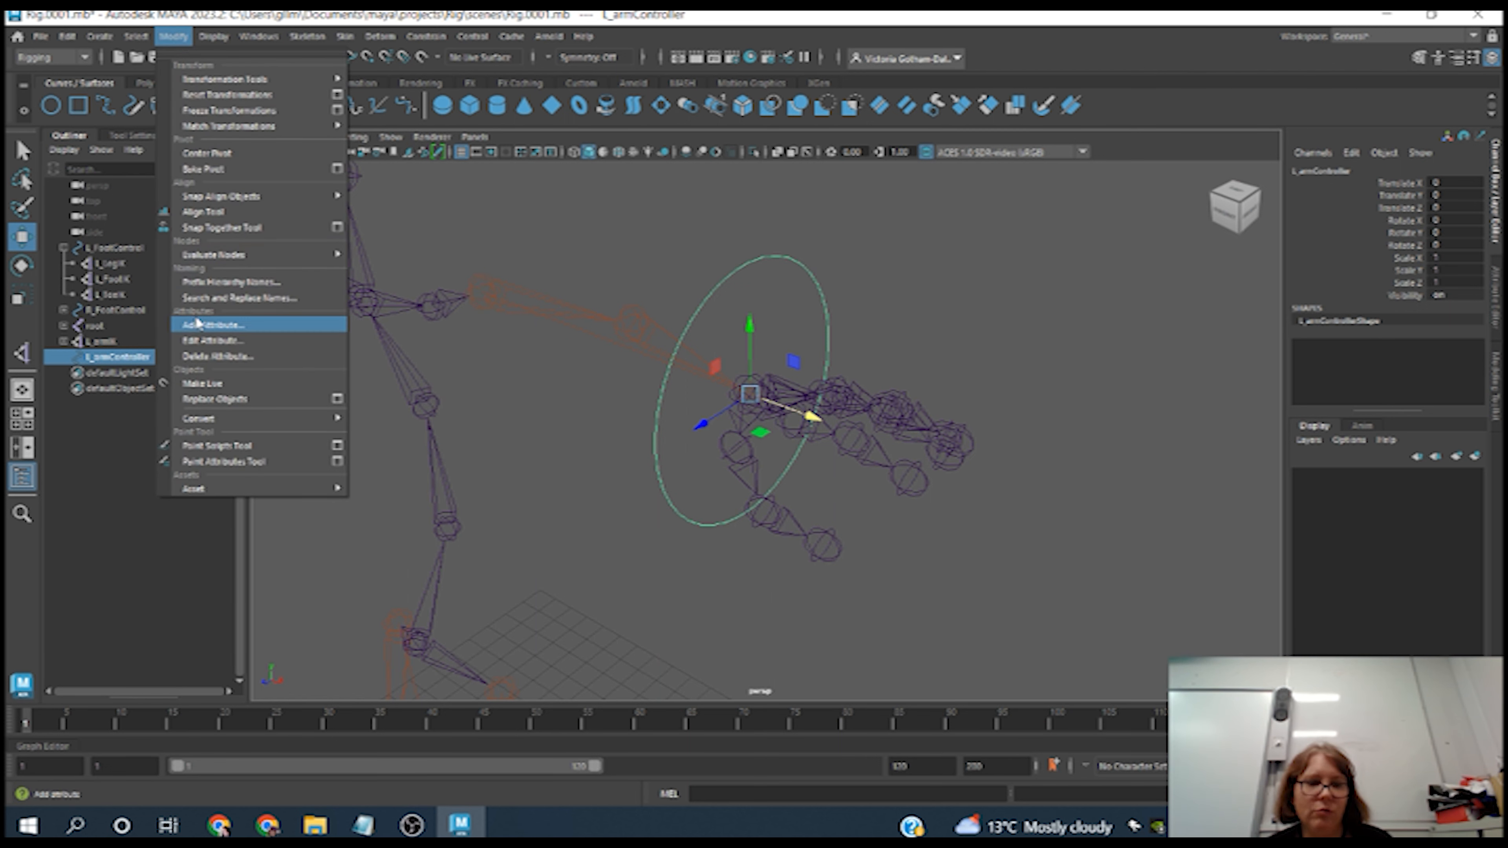
click(210, 330)
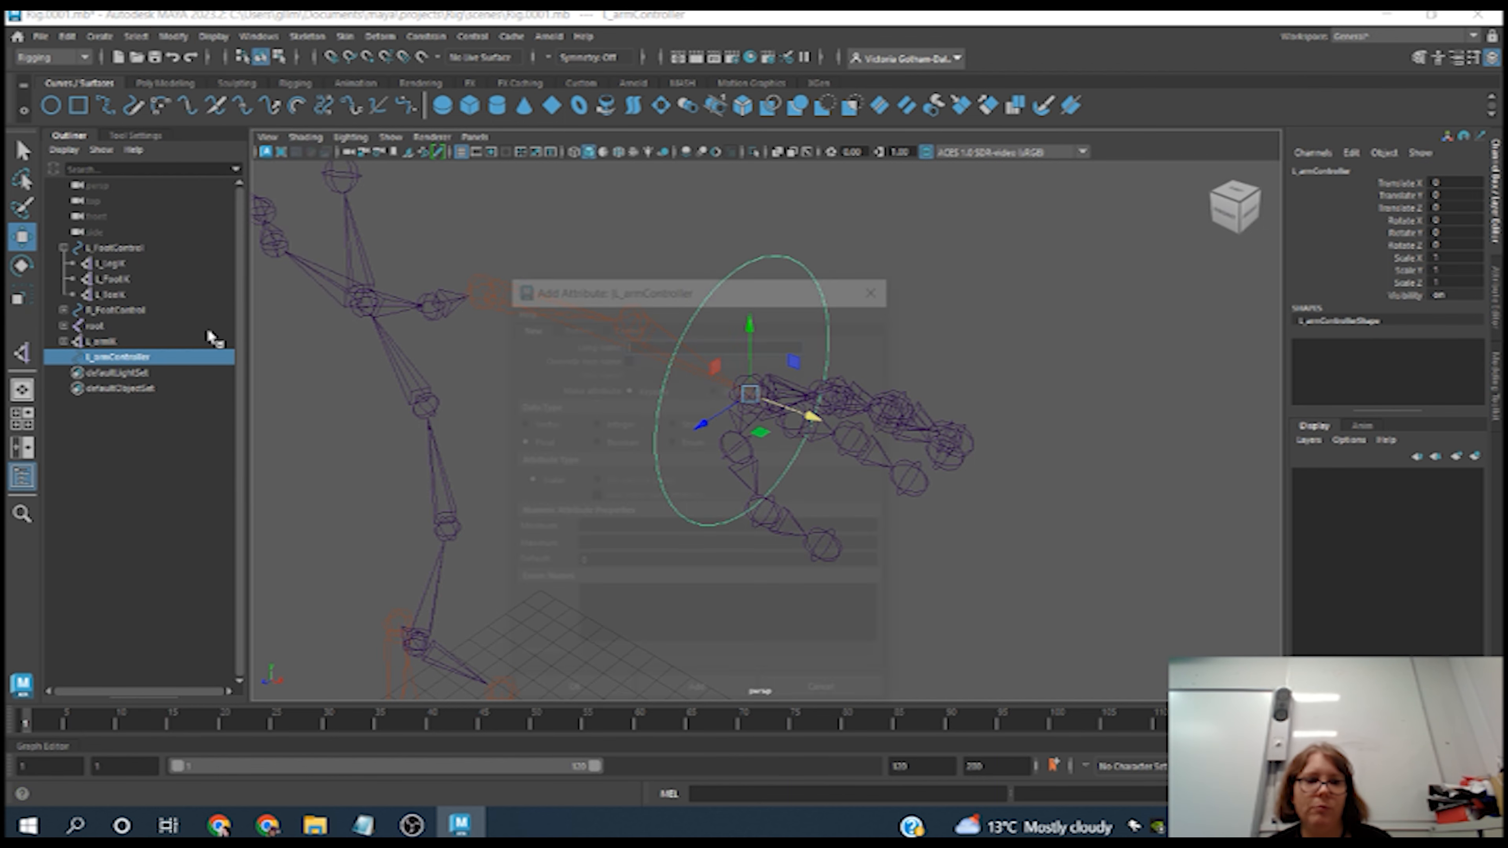
drag(687, 300, 419, 208)
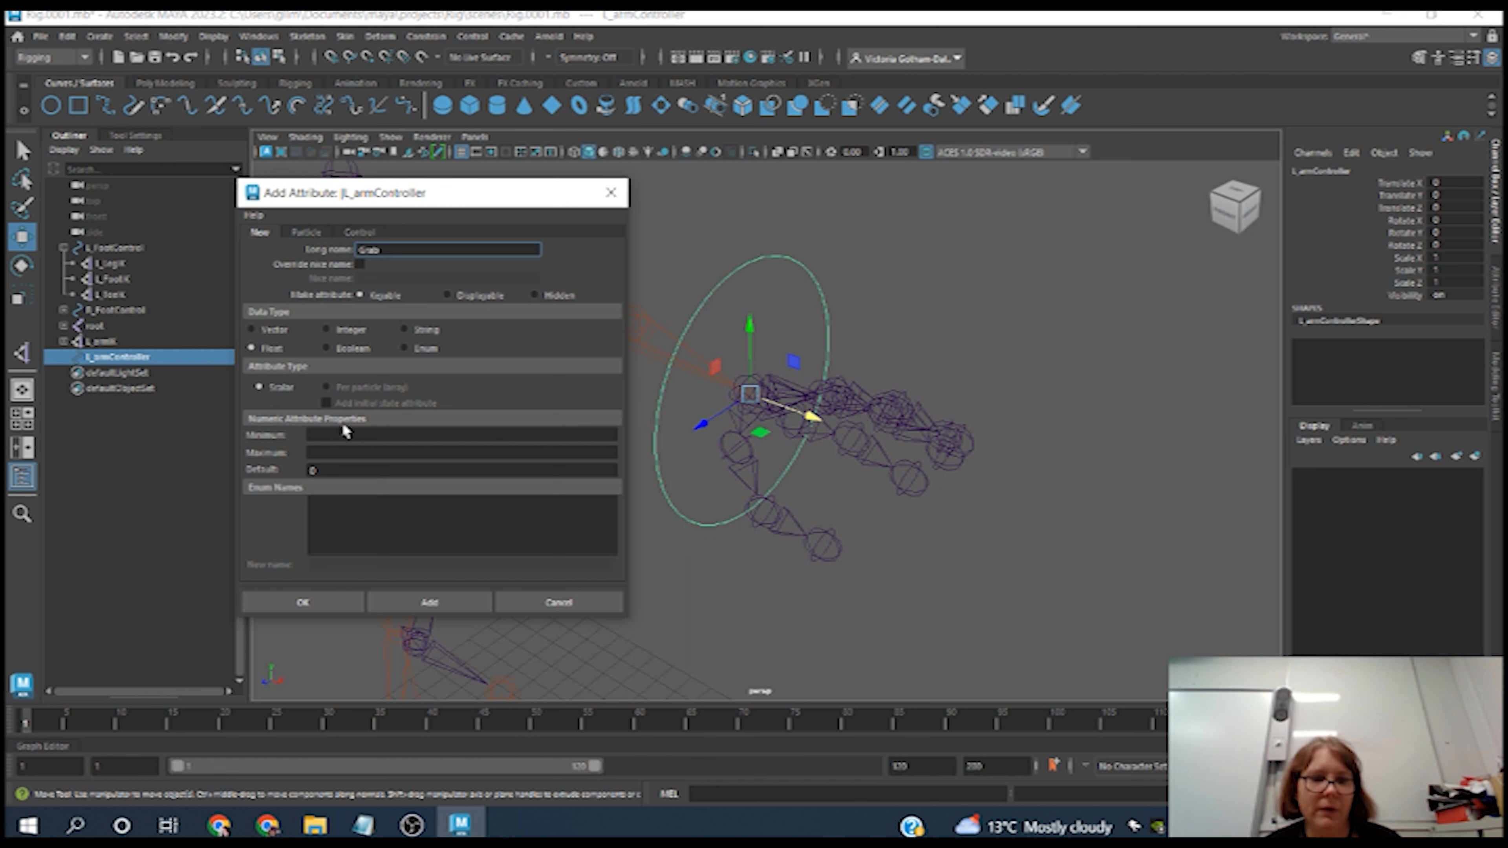
click(334, 436)
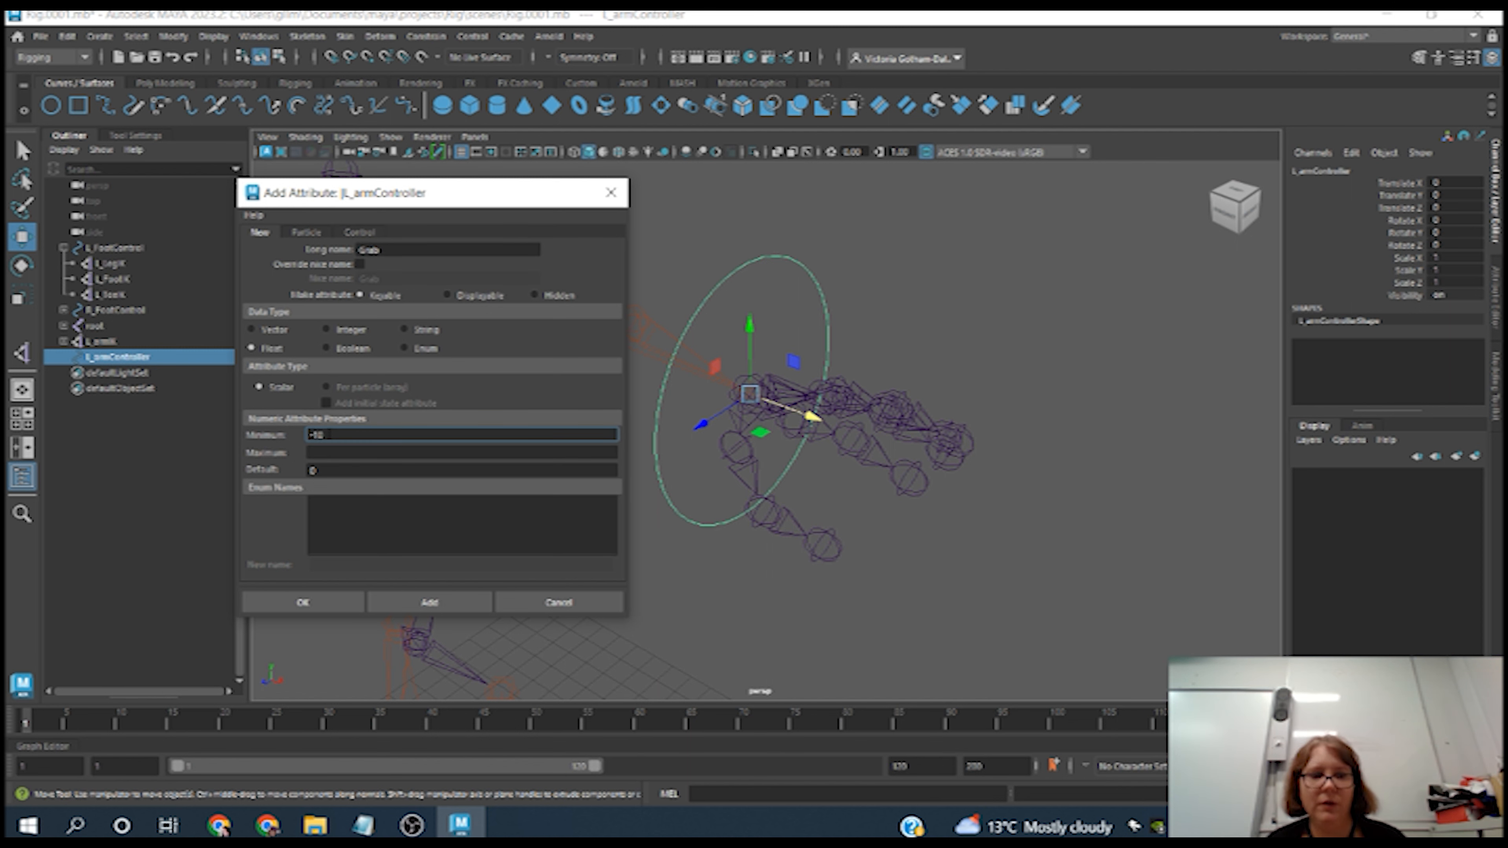
click(329, 451)
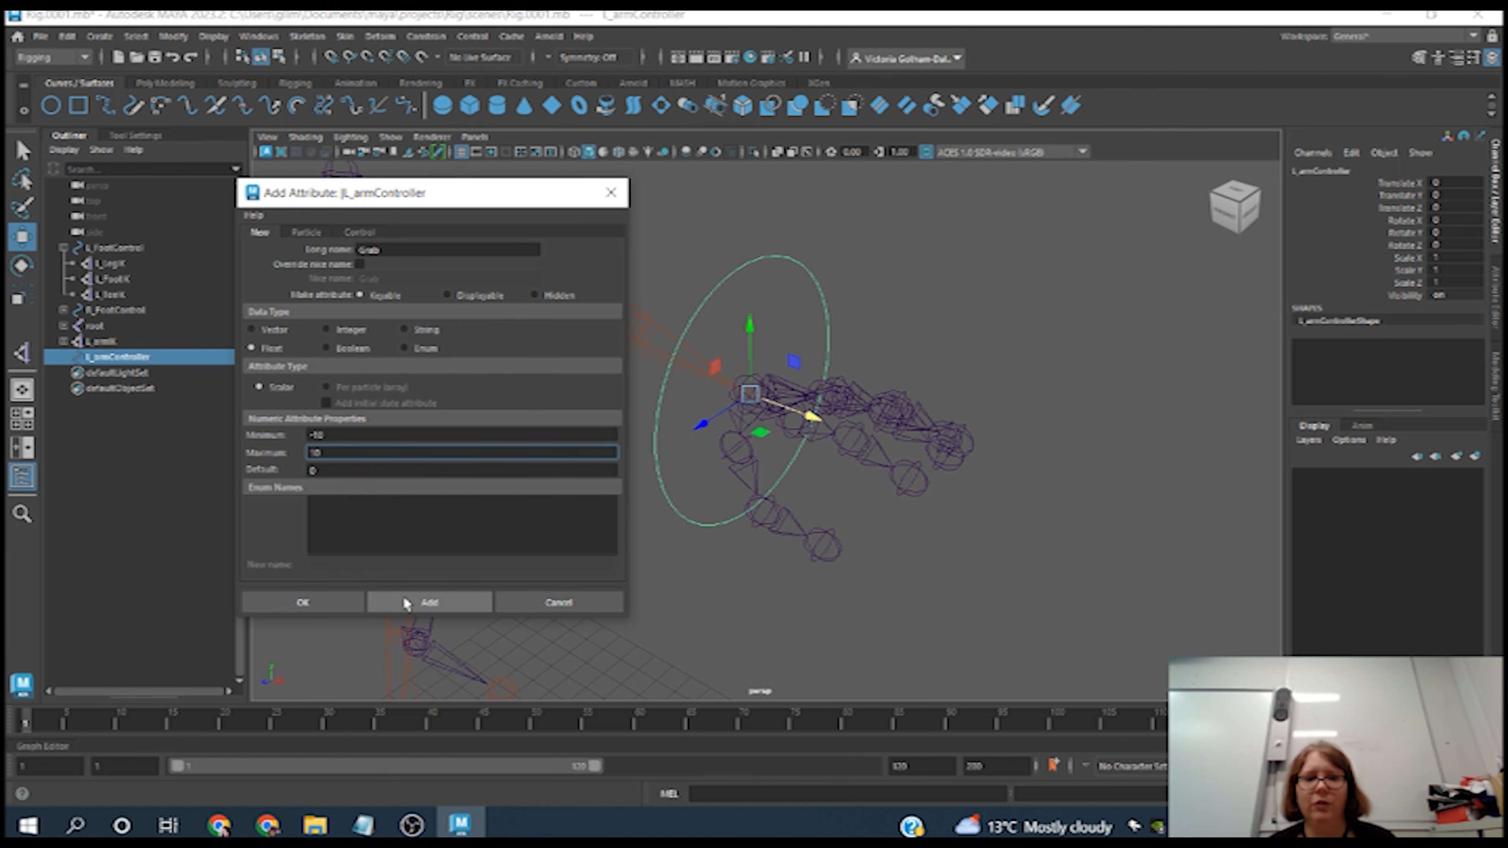
click(445, 612)
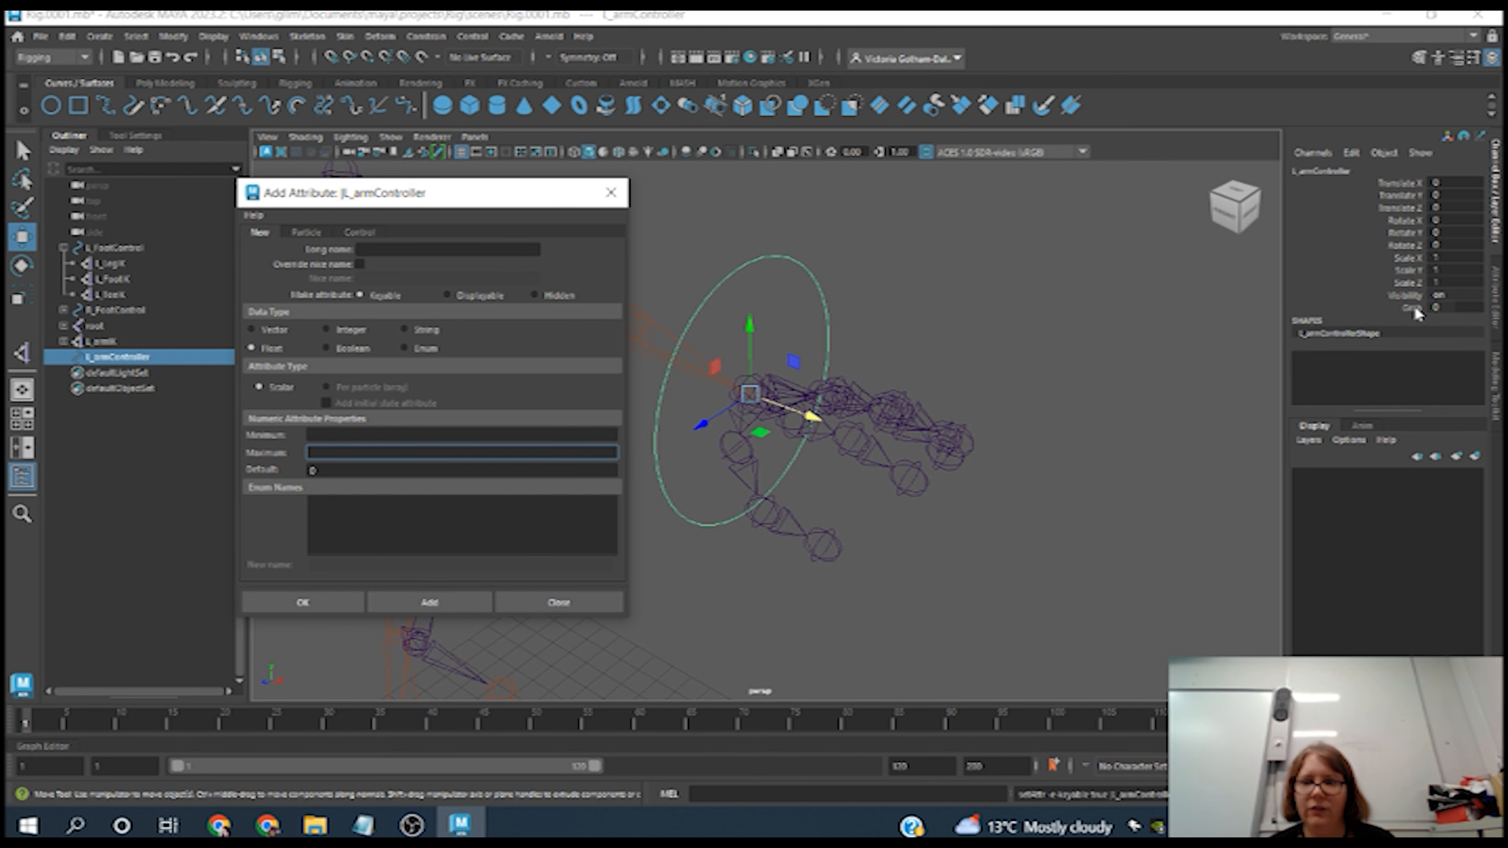
click(587, 606)
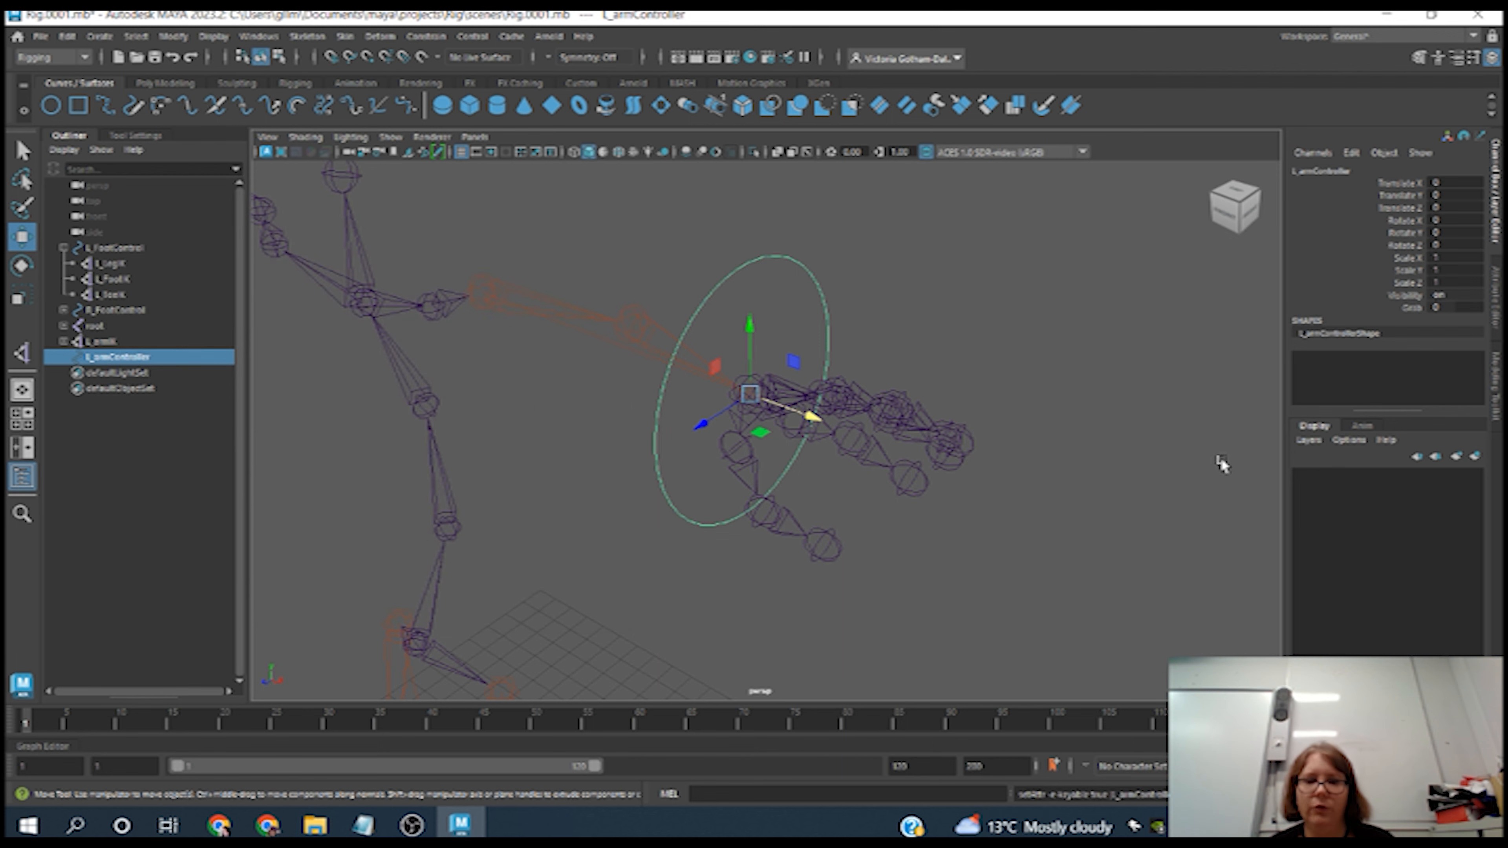
mouse_move(580, 450)
alt+mouse_down()
mouse_move(732, 420)
mouse_move(580, 437)
alt+mouse_up()
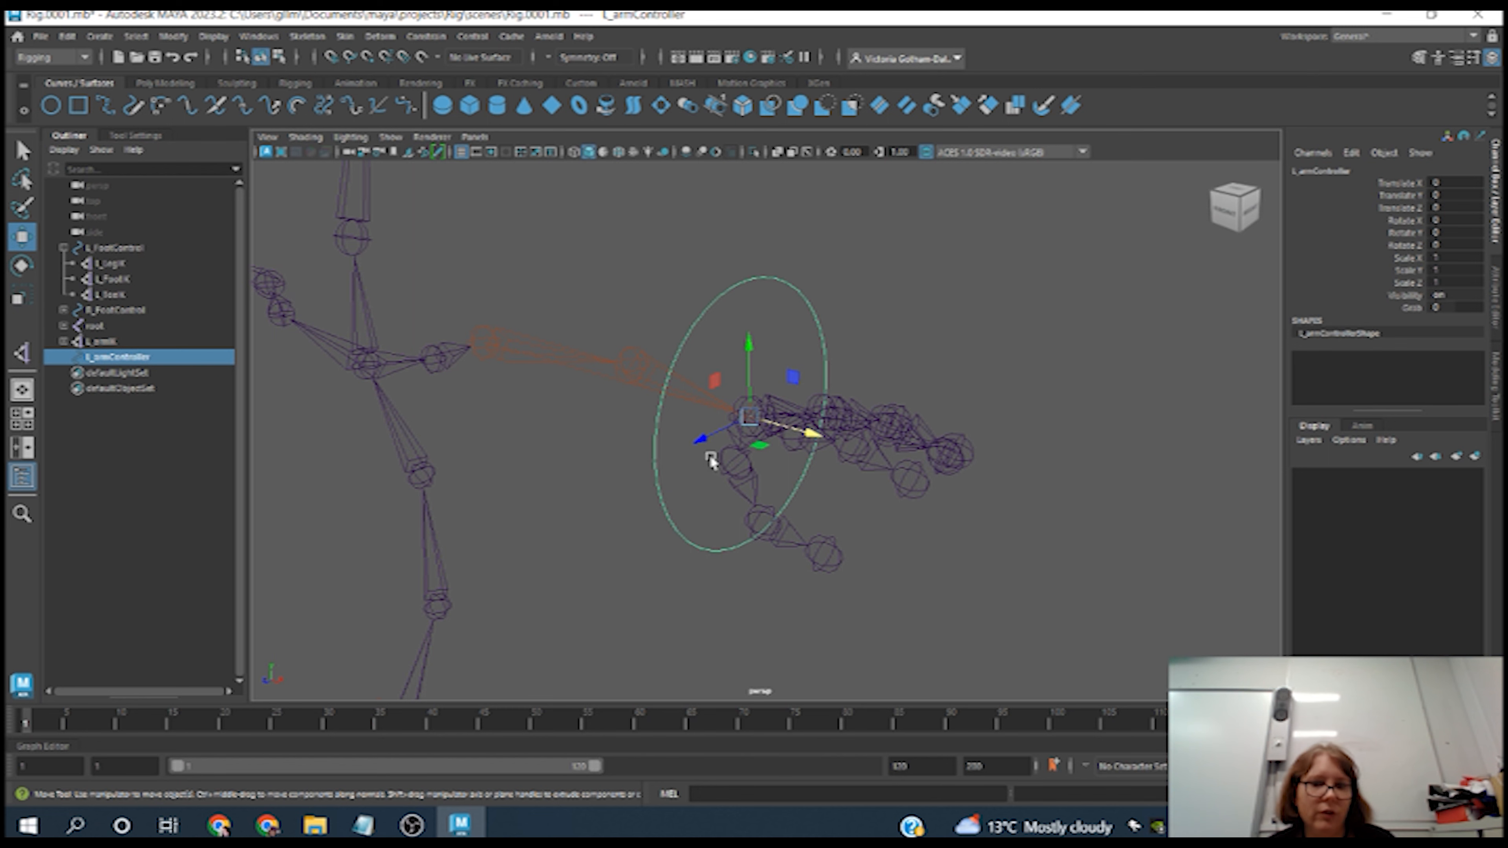
- Select the L_wrist joint in the viewport and switch from the Move tool to the Select tool
click(798, 423)
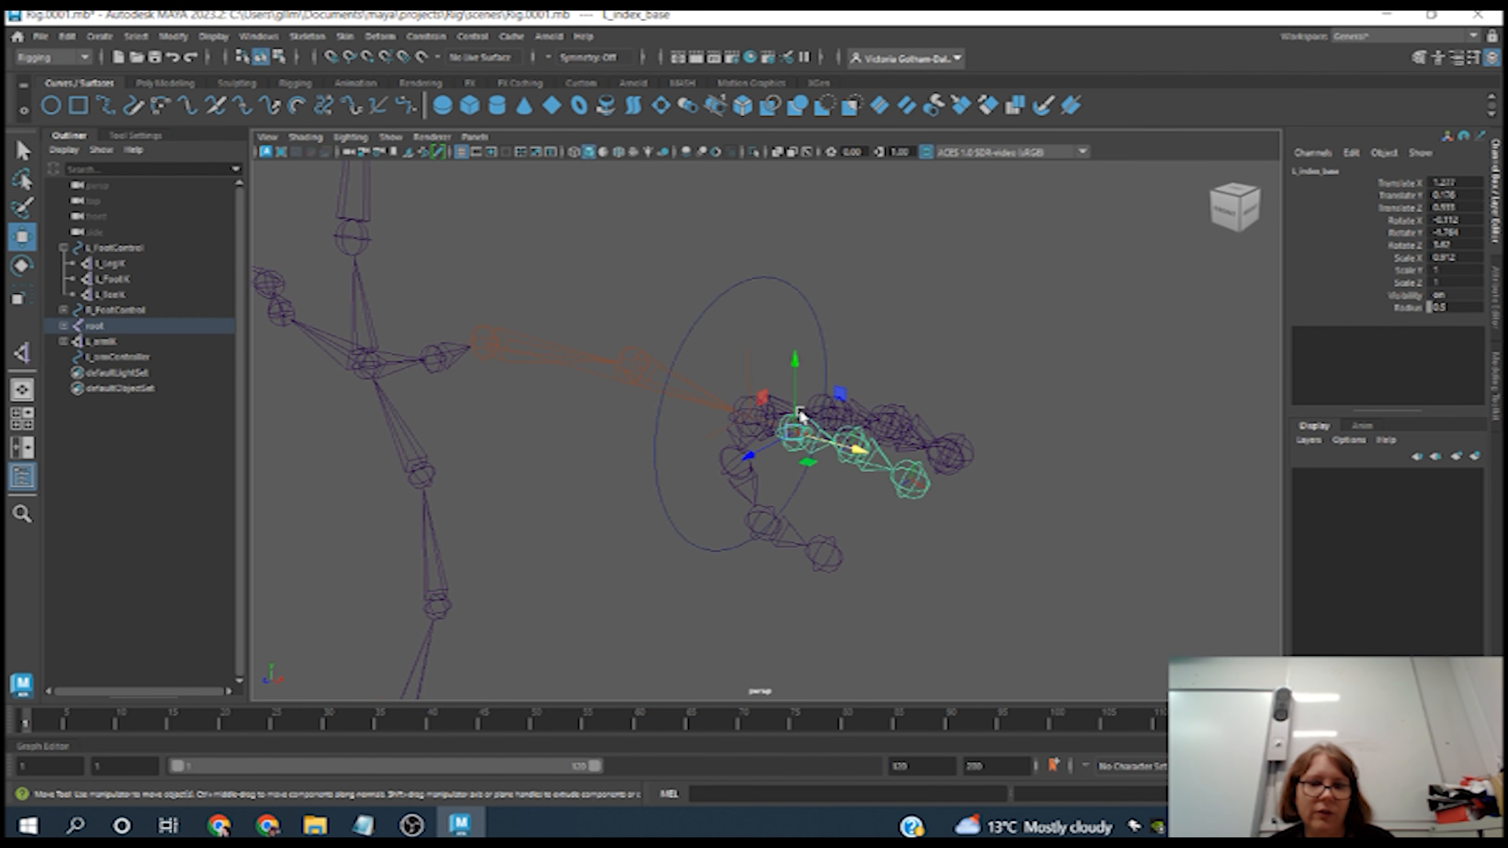
click(749, 406)
click(763, 392)
click(739, 397)
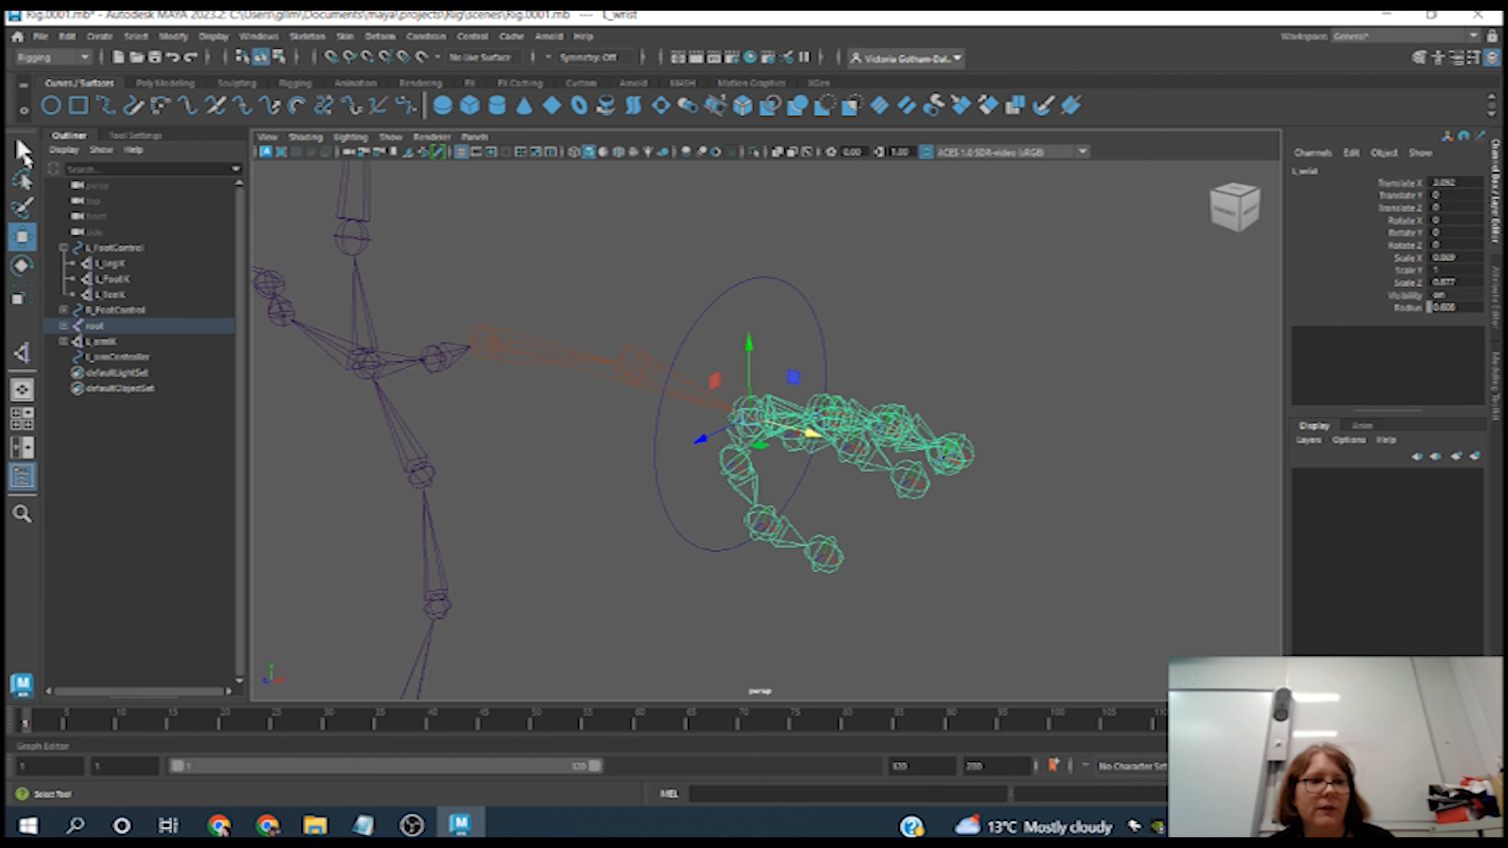
click(22, 152)
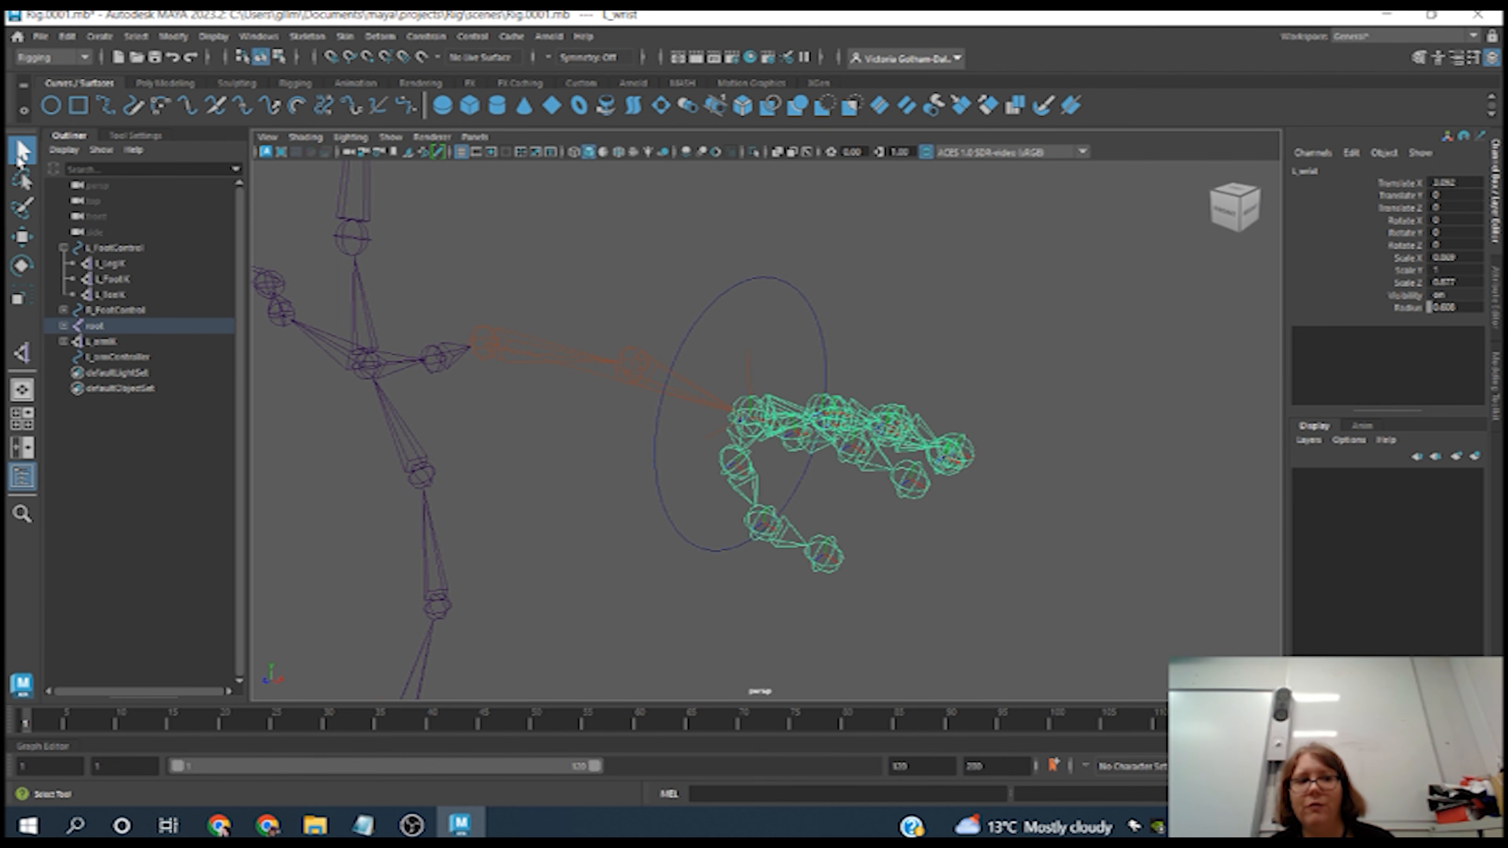
key(w)
key(q)
key(w)
key(q)
key(w)
key(q)
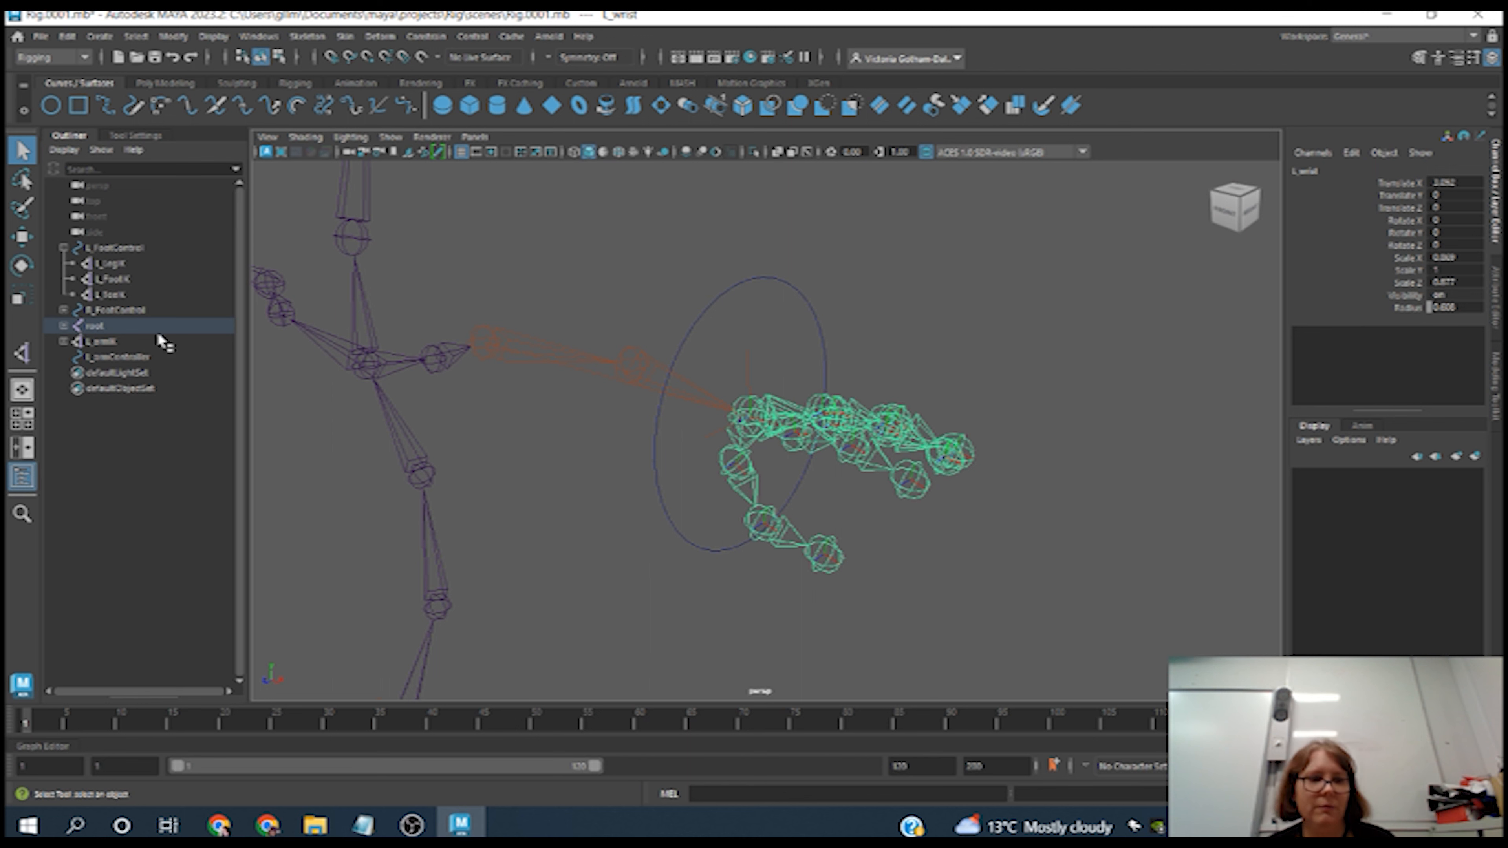
- Expand root and spine1 in the Outliner, and undo the accidental parenting of L_wrist to spine2
click(64, 326)
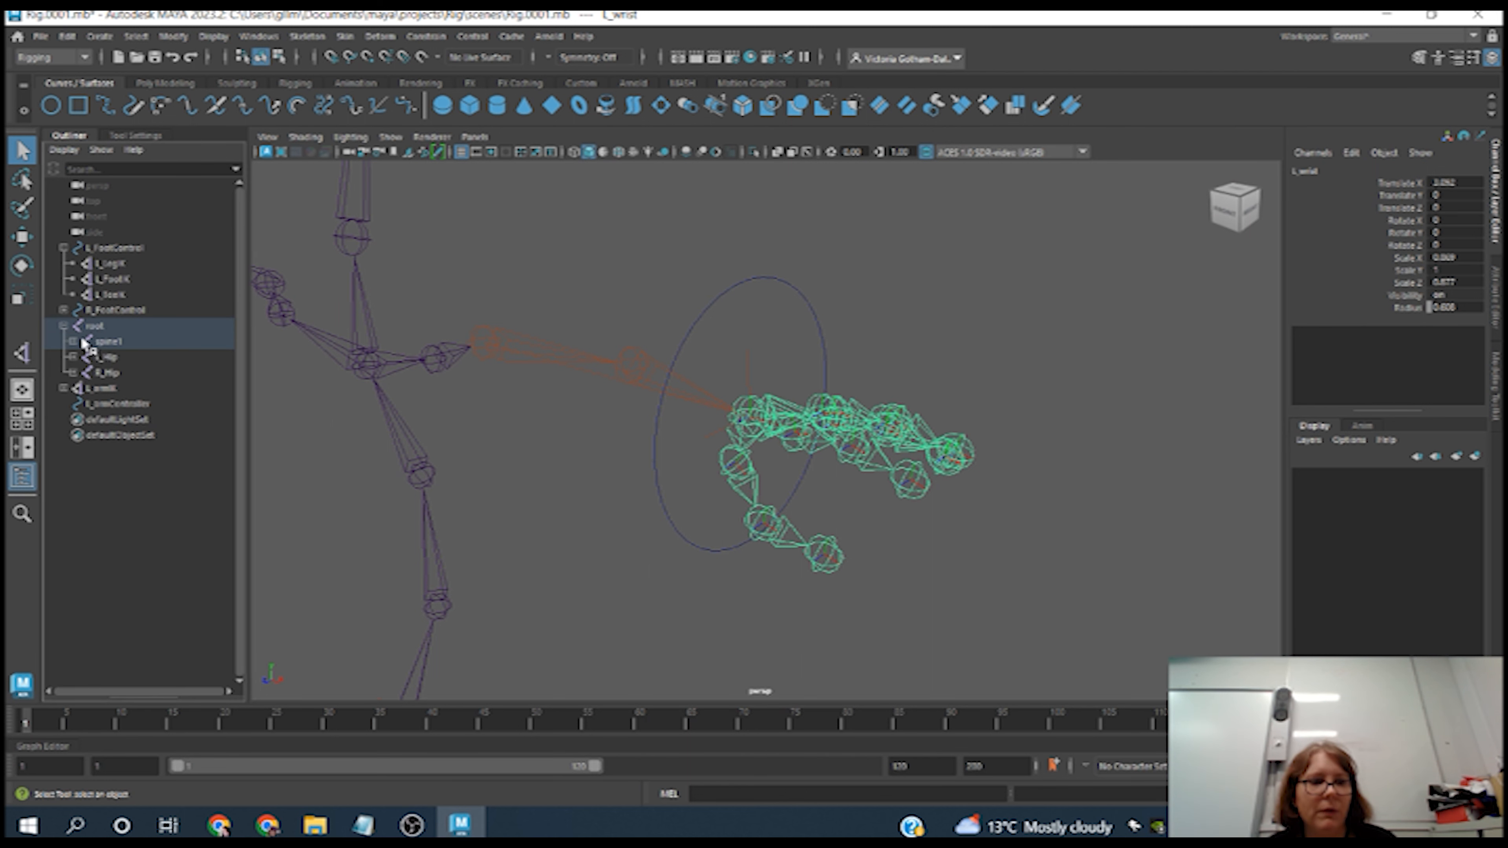
click(73, 342)
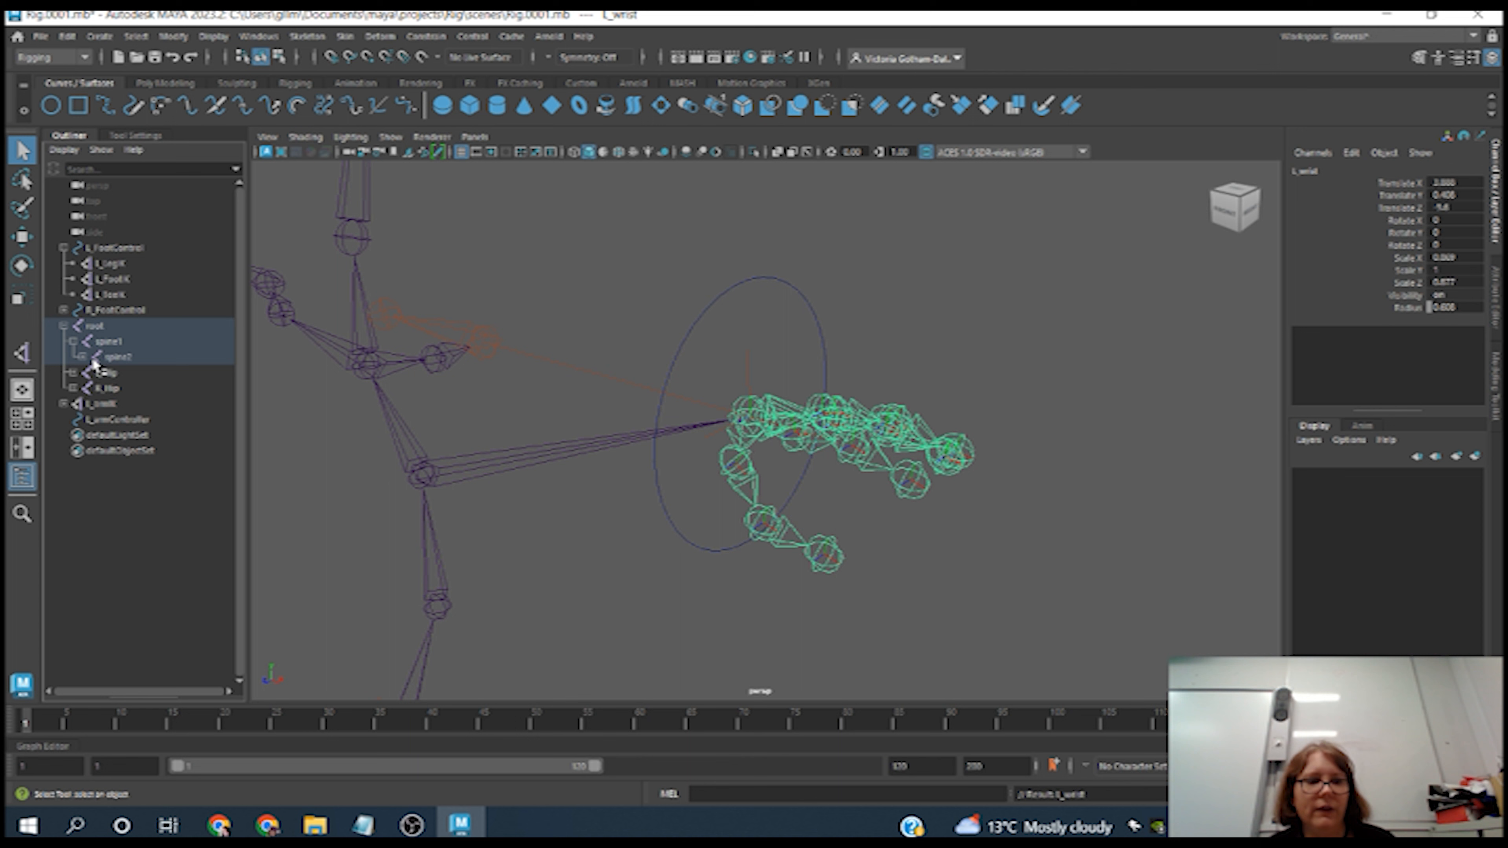
key(ctrl+z)
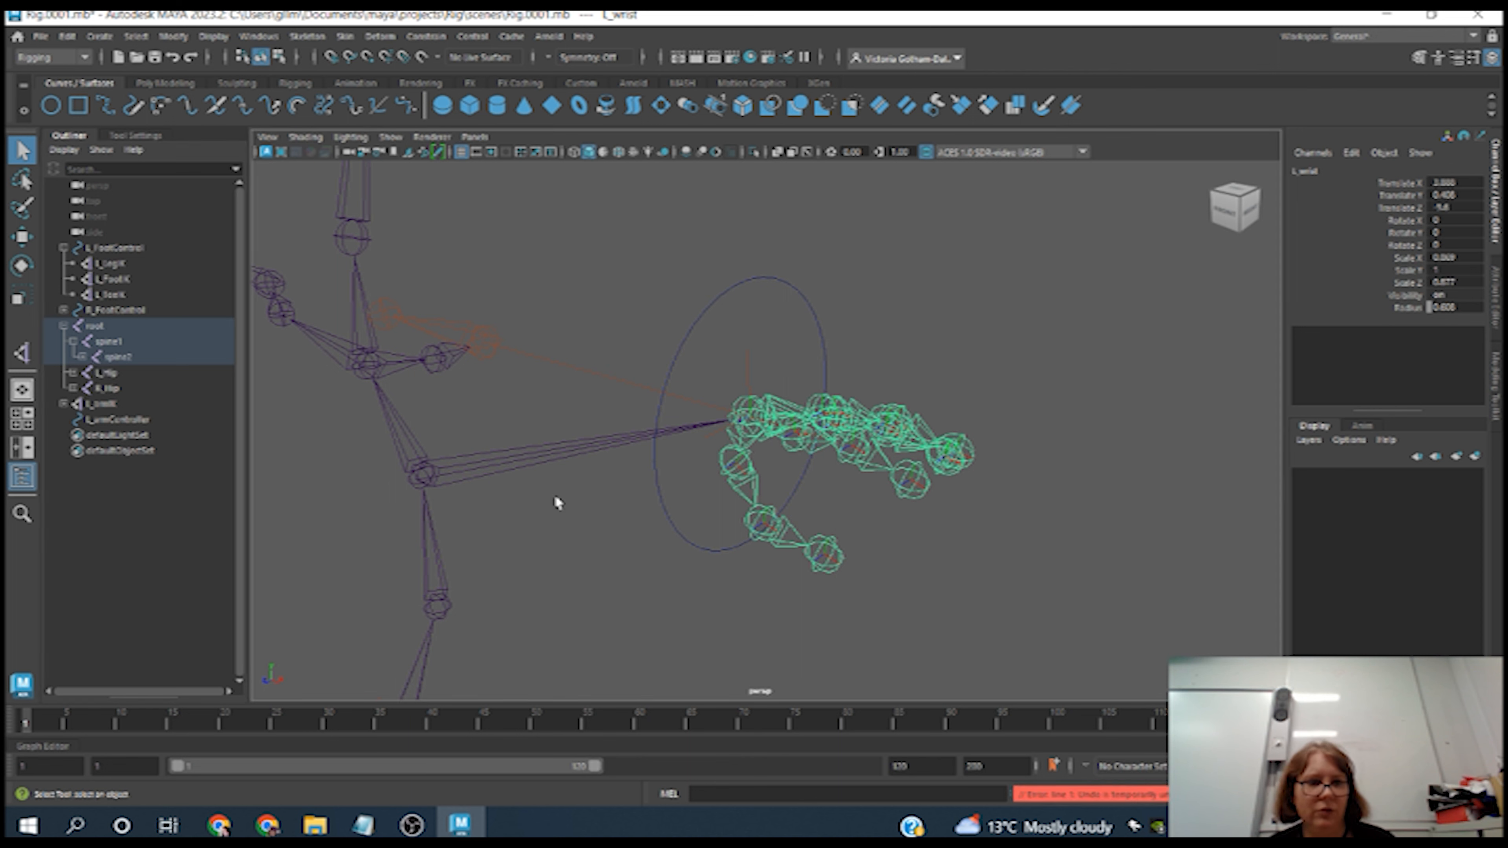
key(ctrl+z)
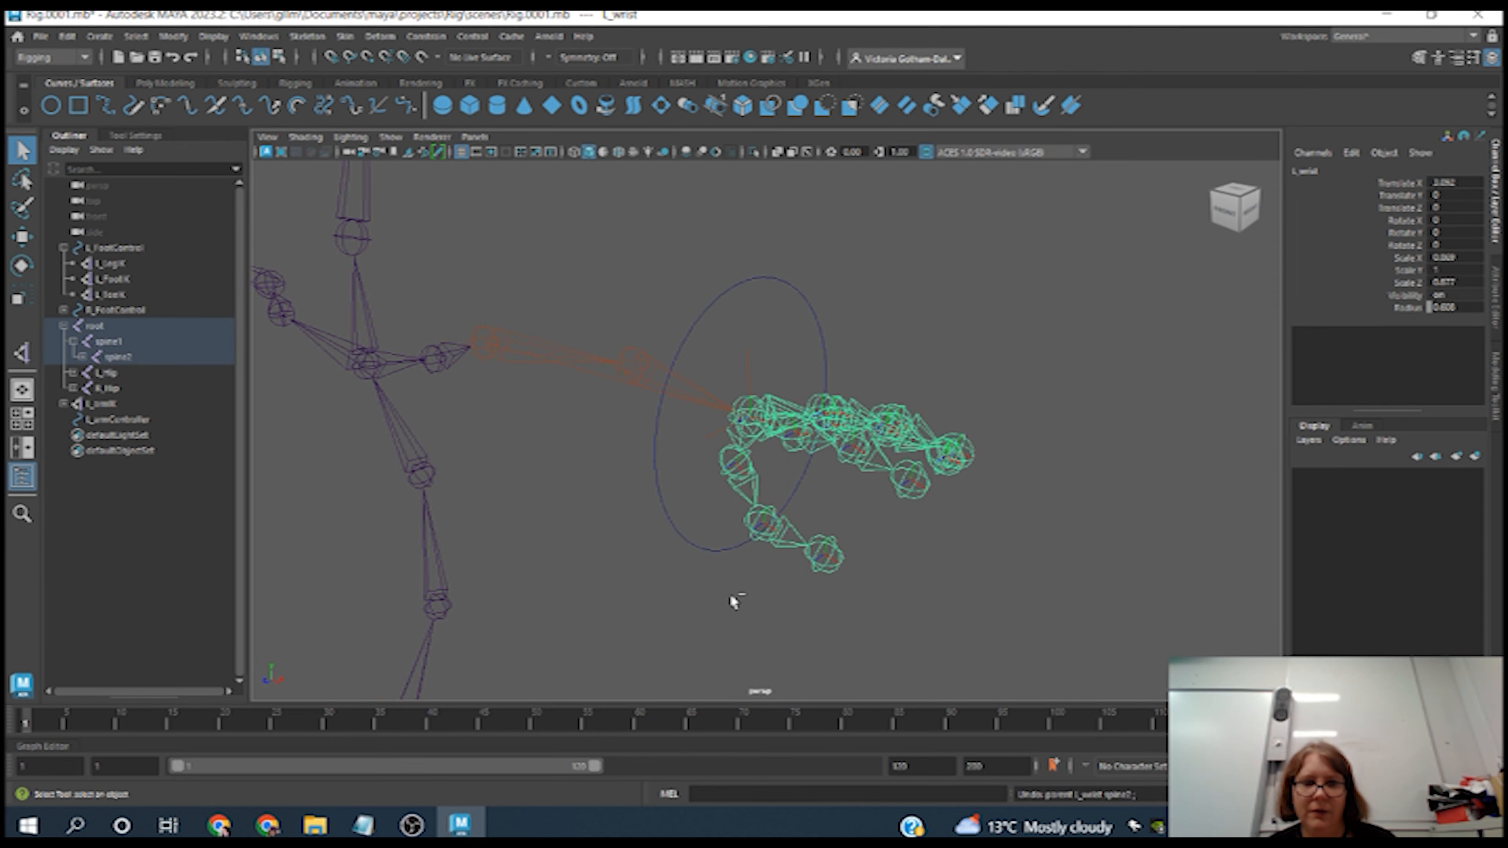
- Expand the Outliner hierarchy from spine2 through the chest, left shoulder and L_elbow to the children of L_wrist
click(82, 357)
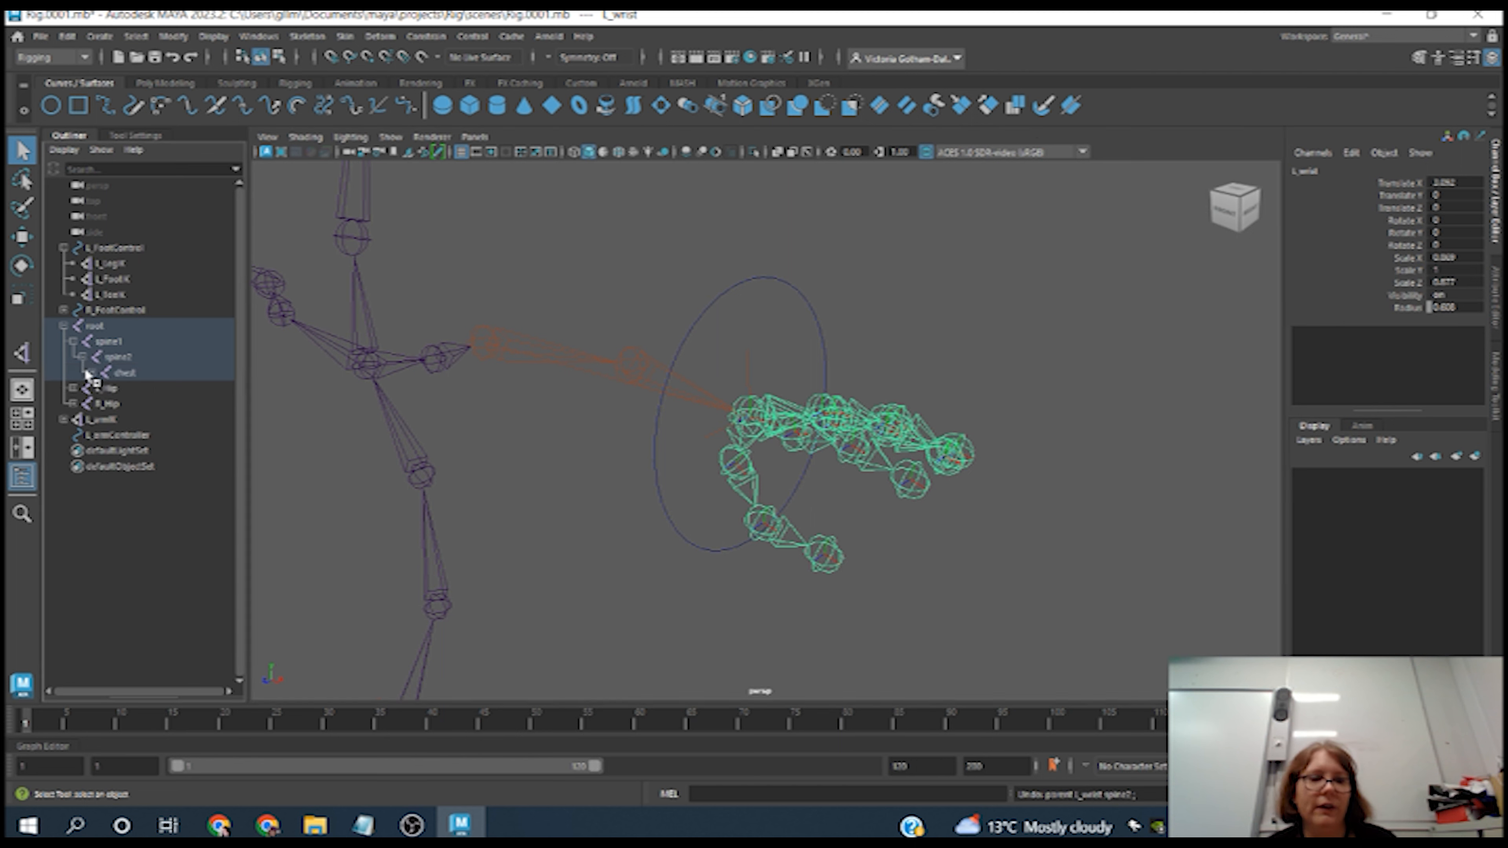
click(91, 373)
click(101, 404)
click(110, 420)
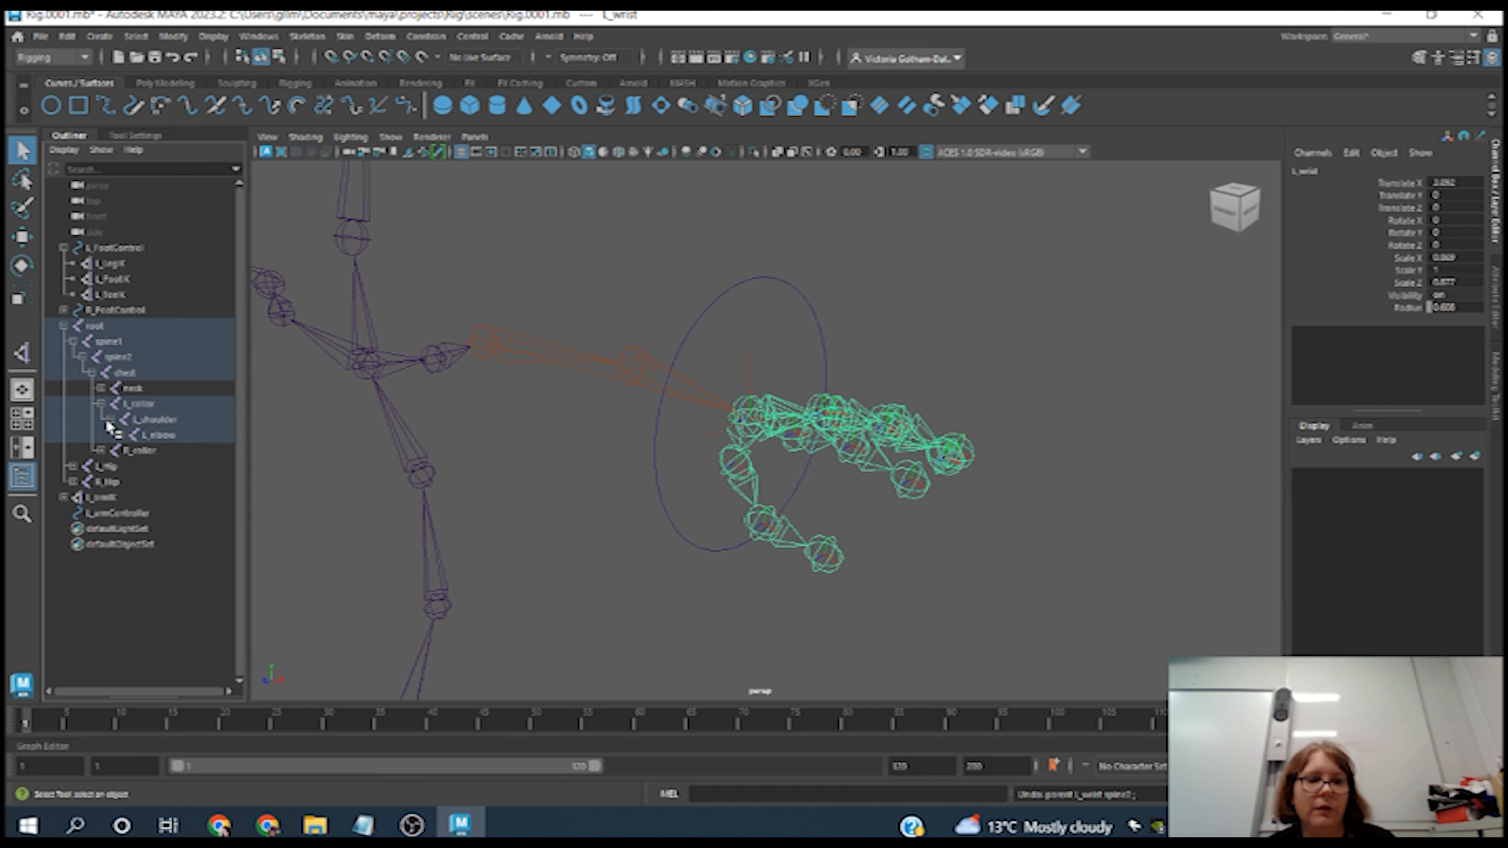
click(119, 434)
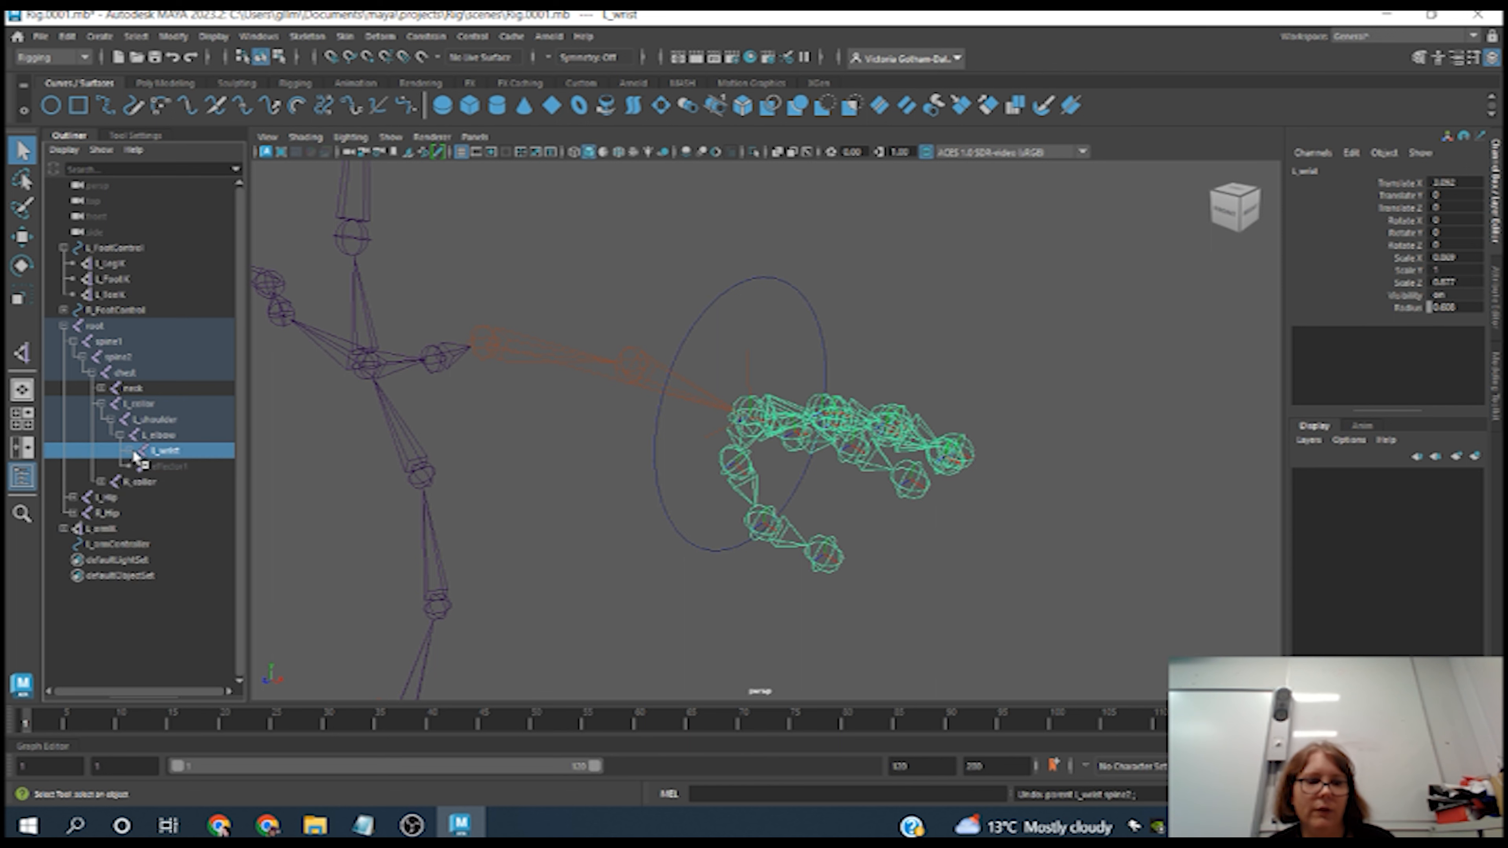
click(130, 451)
- Expand the thumb, index, mid, ring and pinky joint chains under L_wrist down to their tips
click(138, 529)
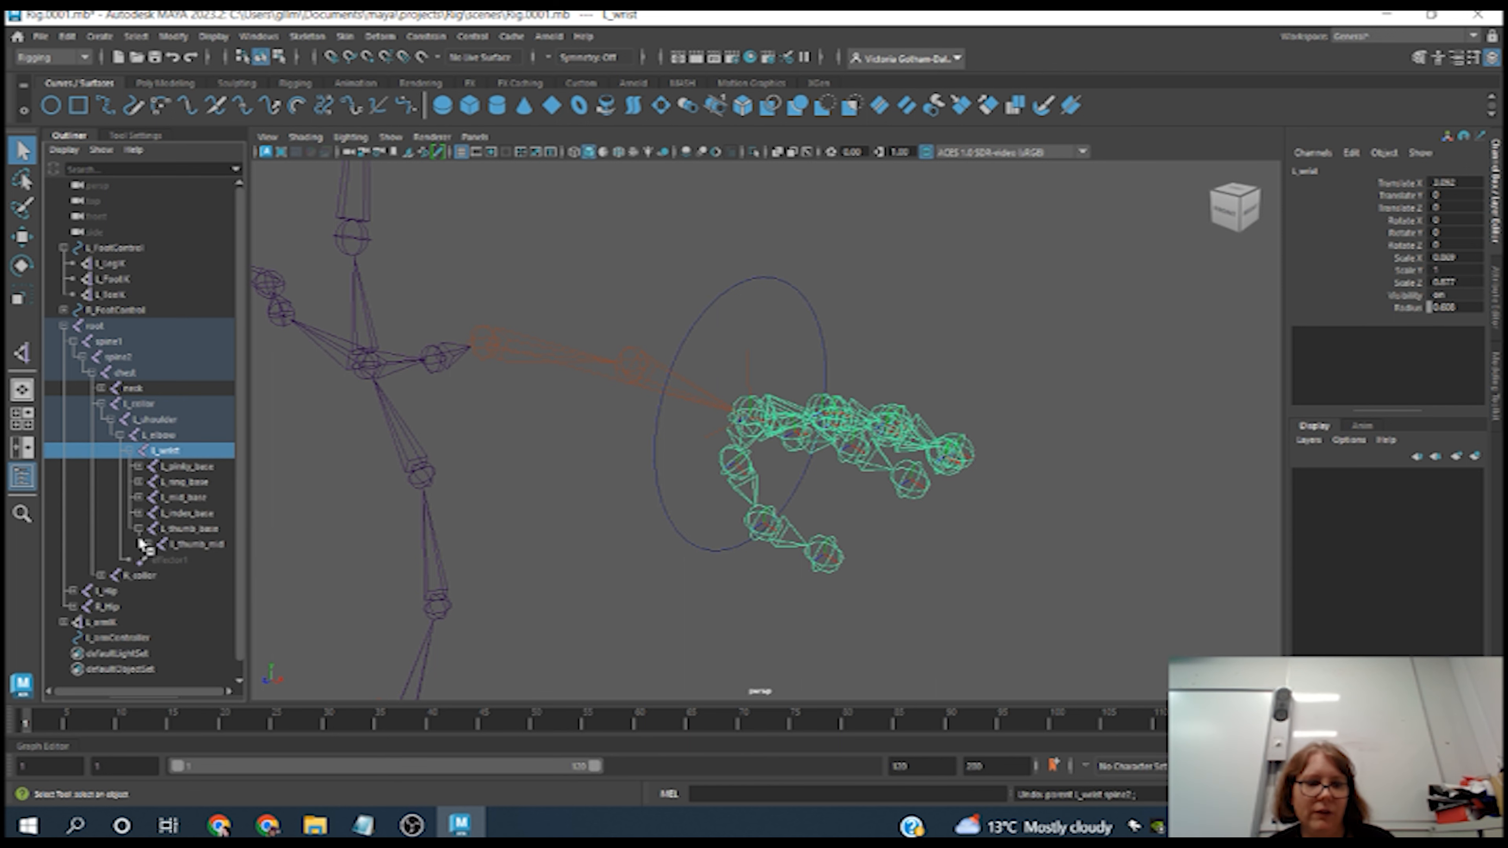
click(147, 544)
click(138, 529)
click(138, 529)
click(138, 514)
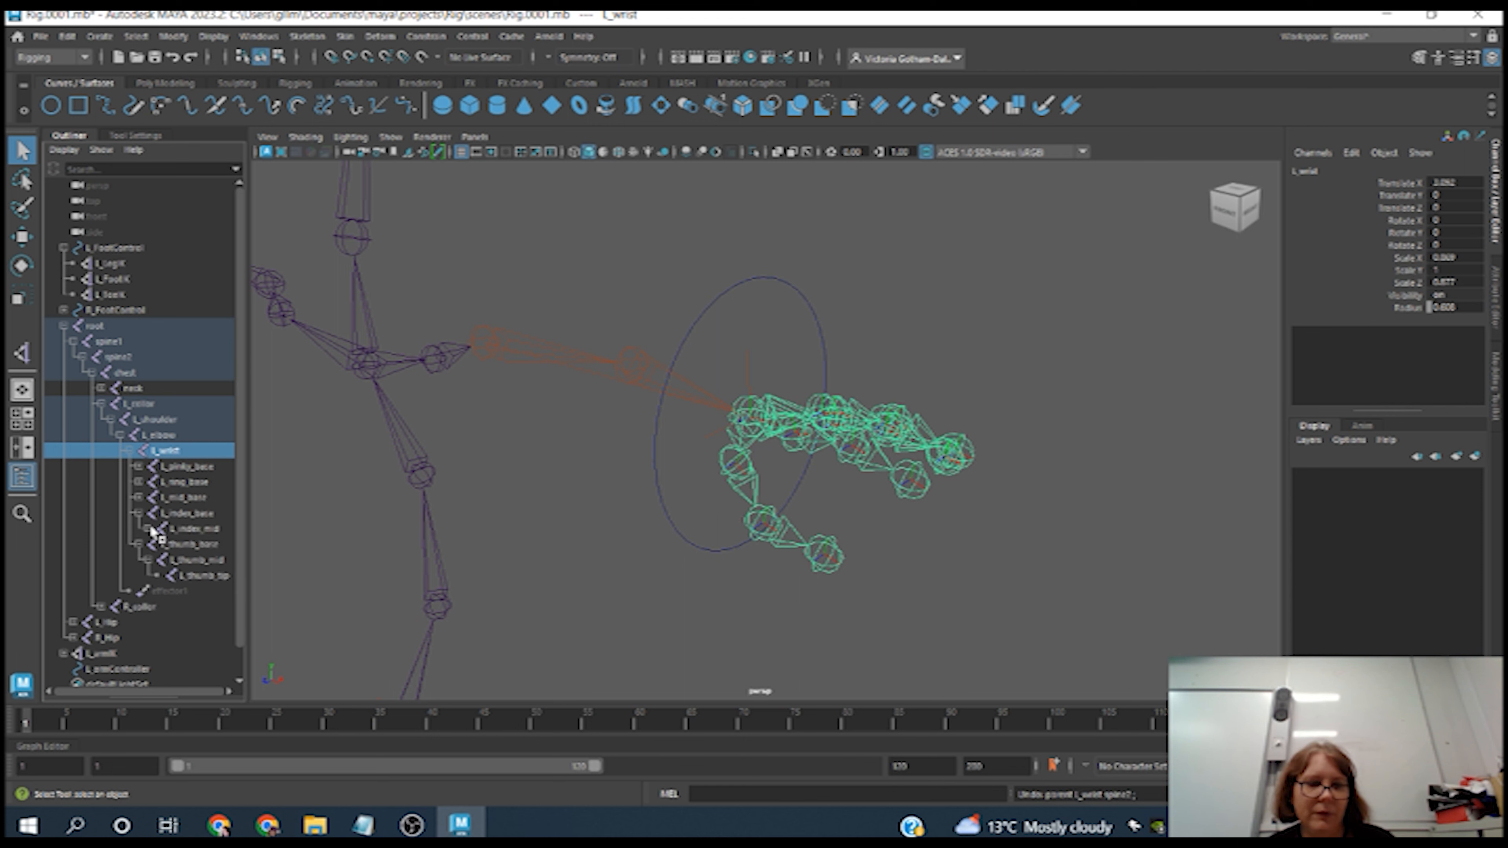
click(148, 529)
click(137, 498)
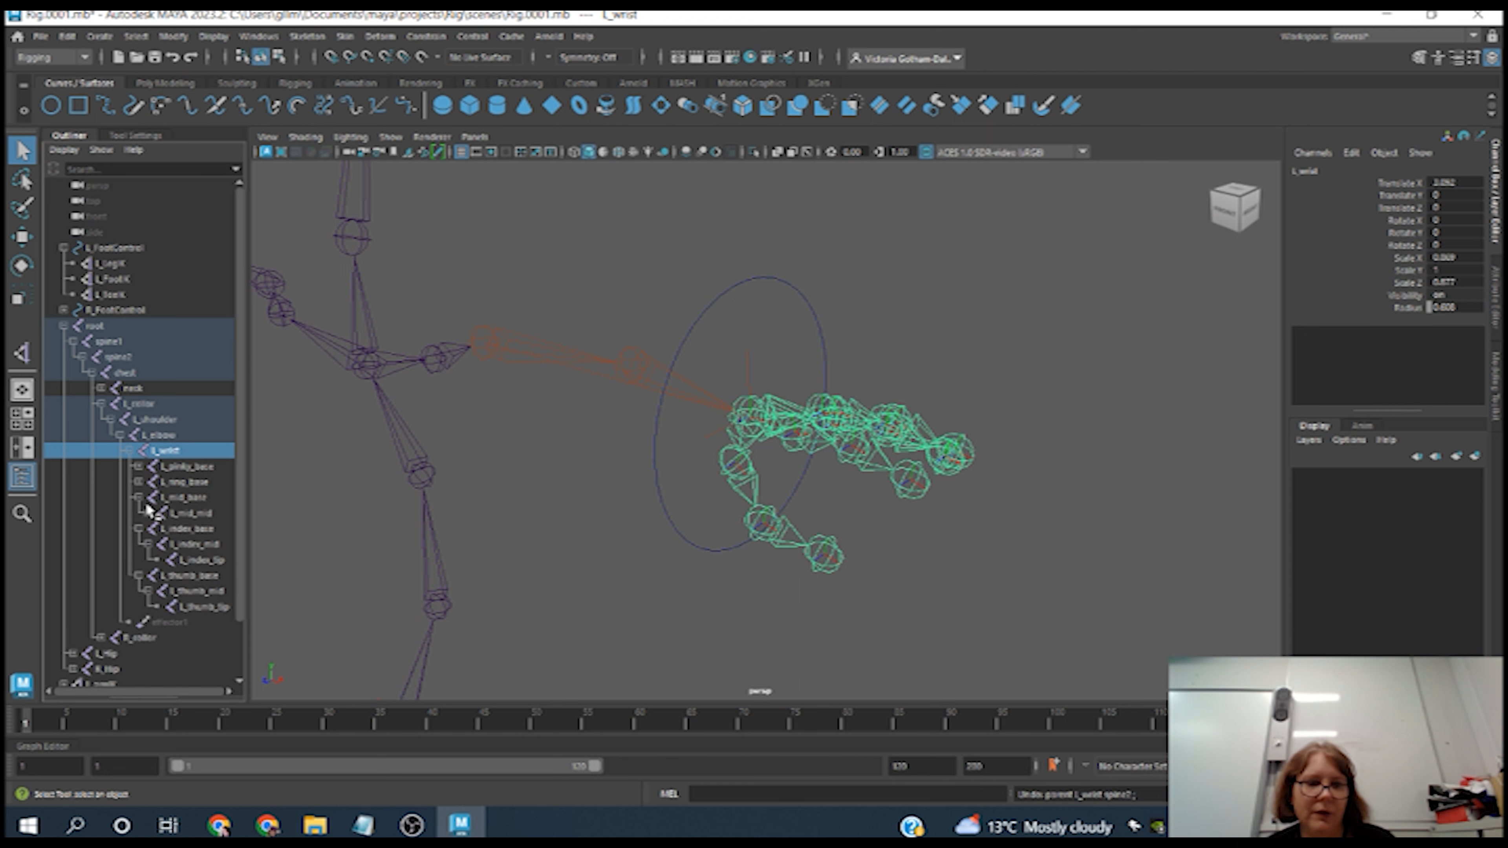
click(147, 513)
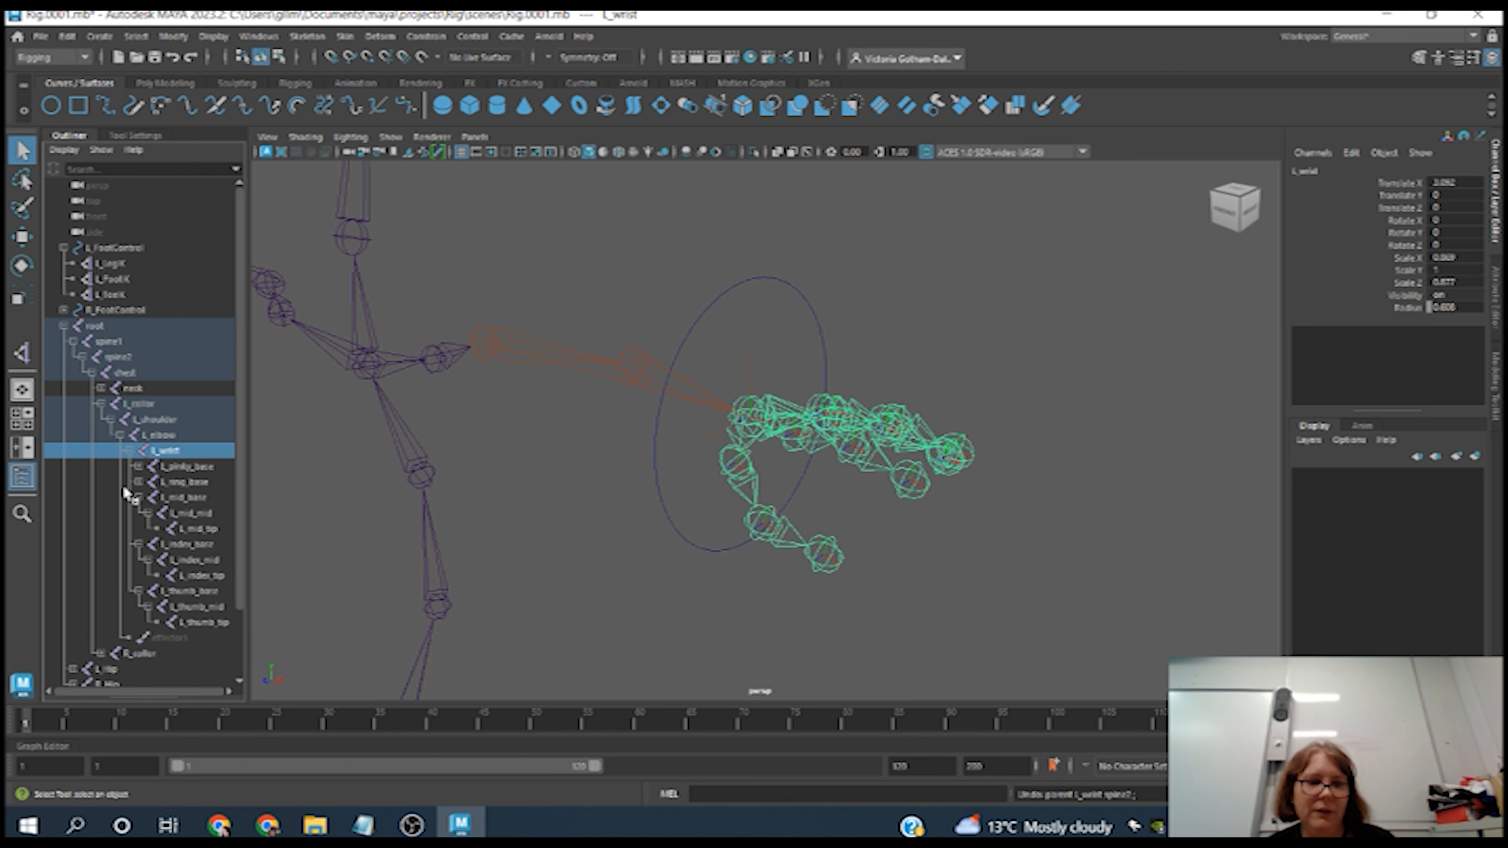
click(138, 482)
click(148, 497)
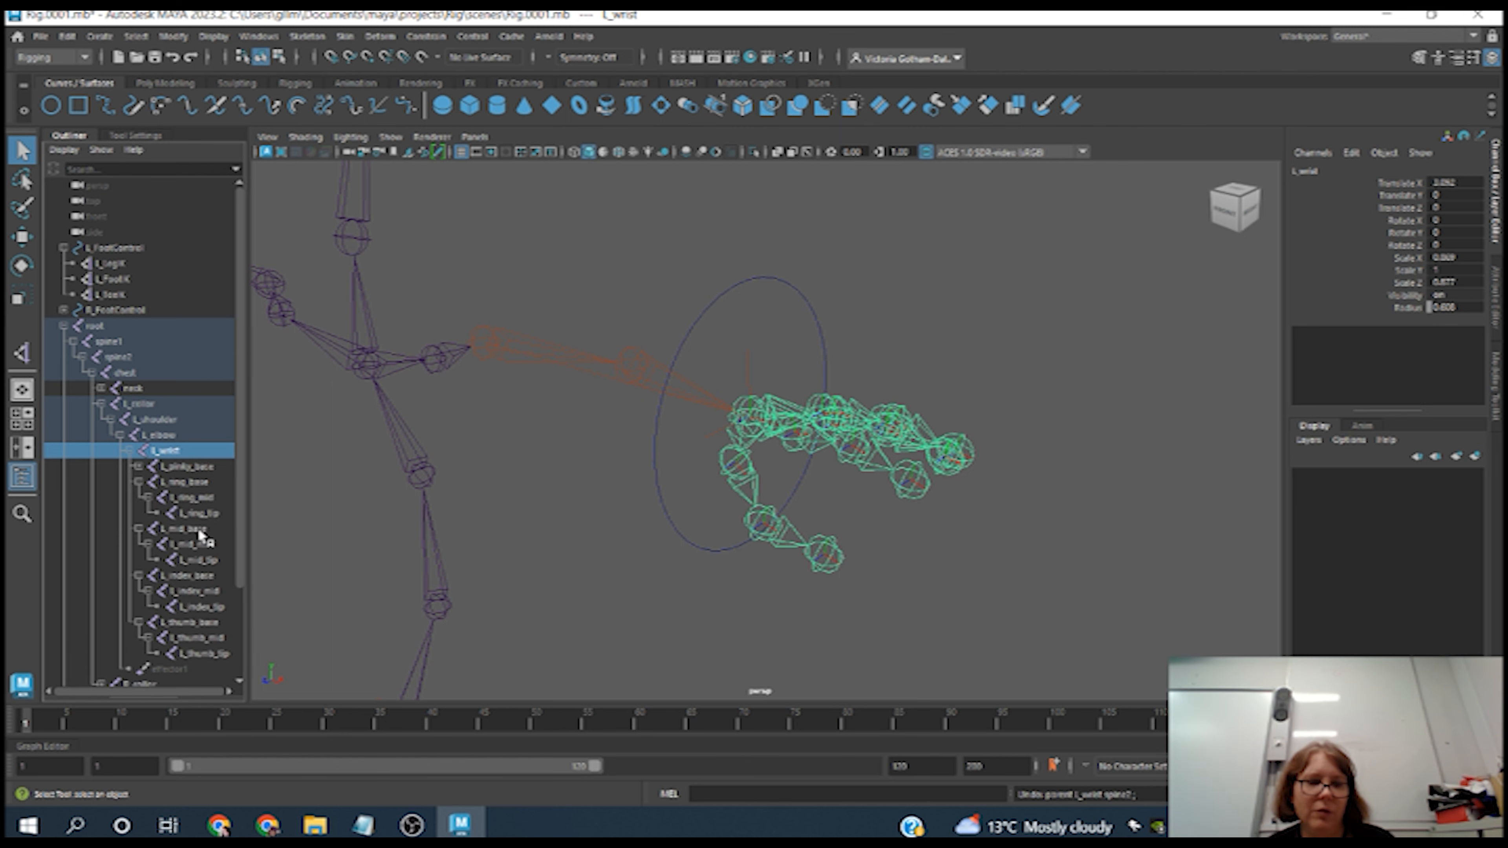
click(138, 467)
click(148, 482)
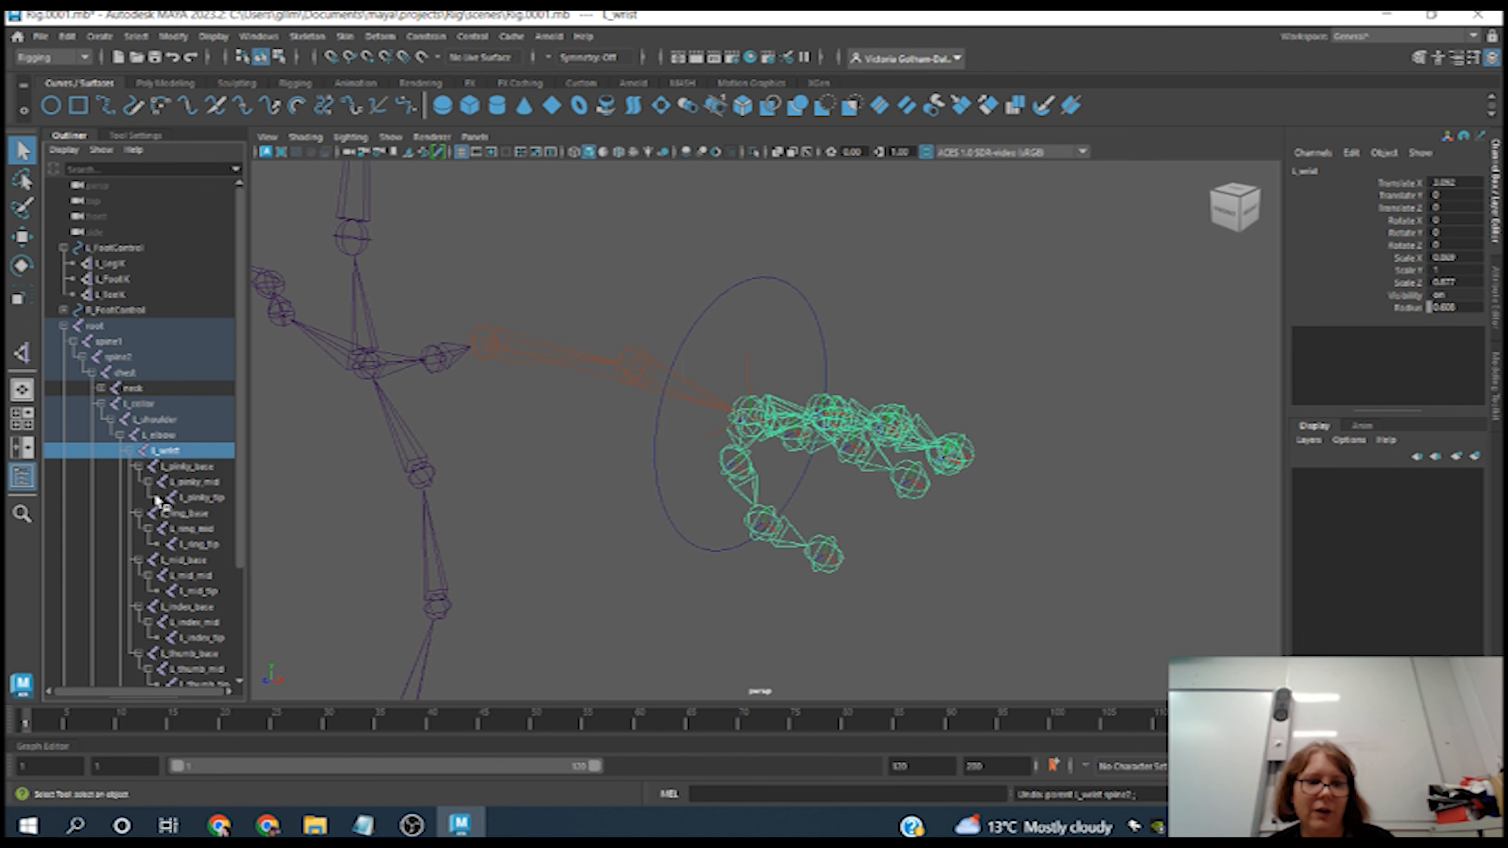
- Select all left hand joints from L_wrist through L_thumb_tip in the Outliner
scroll(218, 445, down, 3)
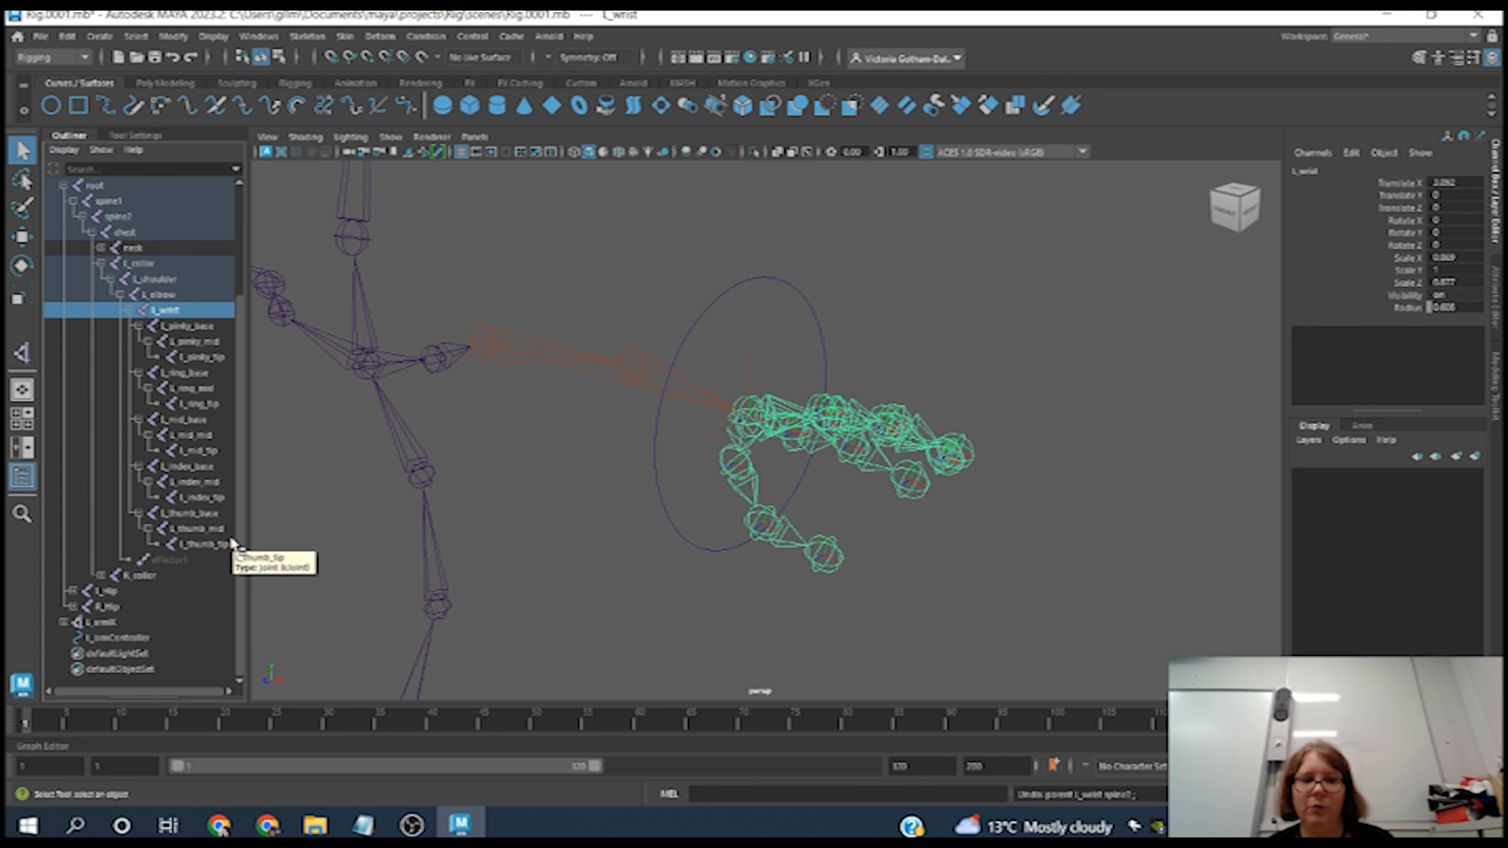
click(205, 551)
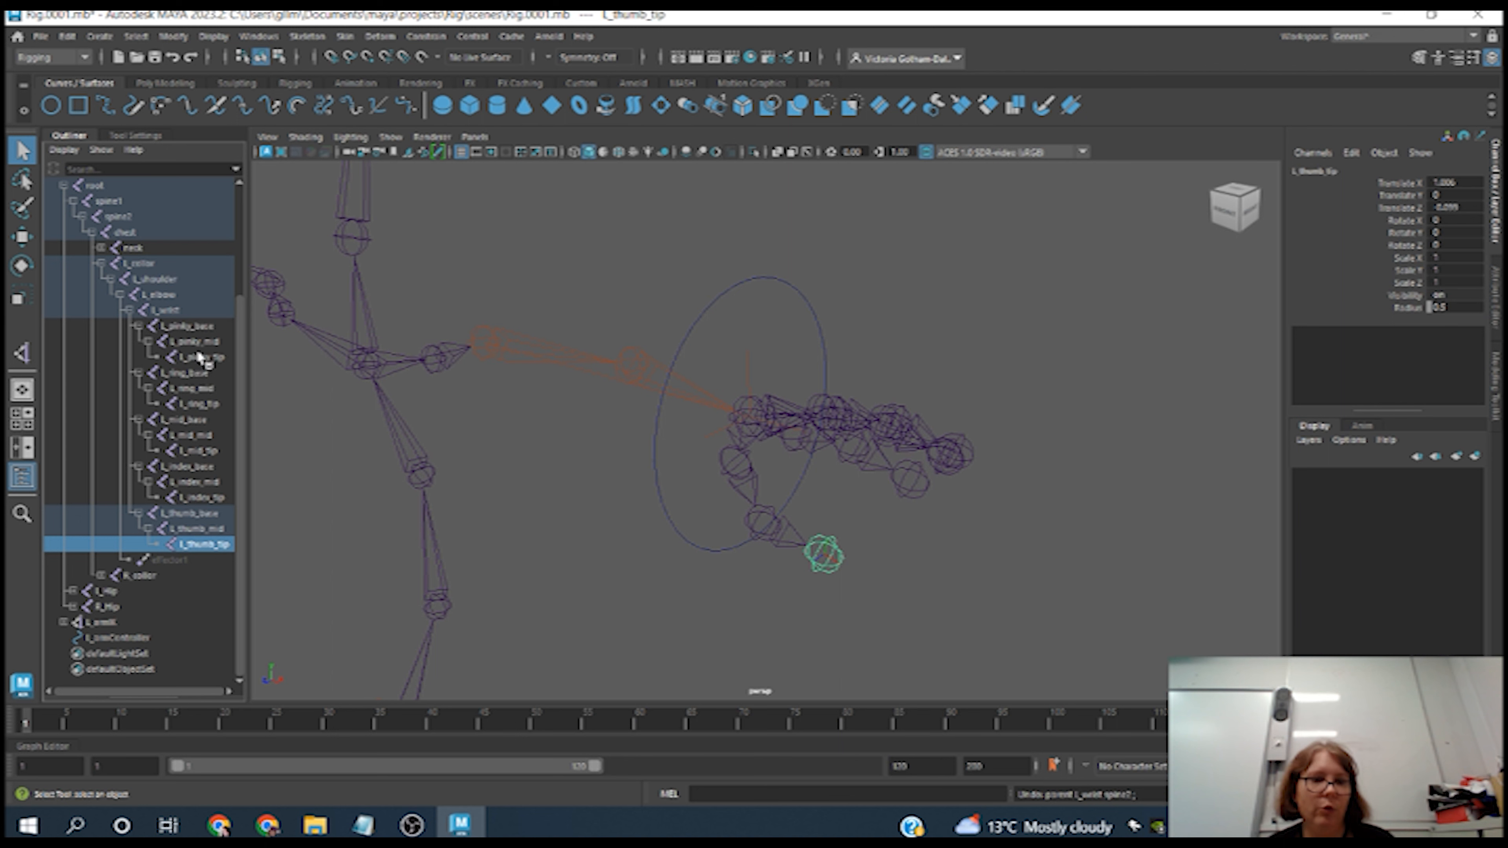
shift+click(168, 310)
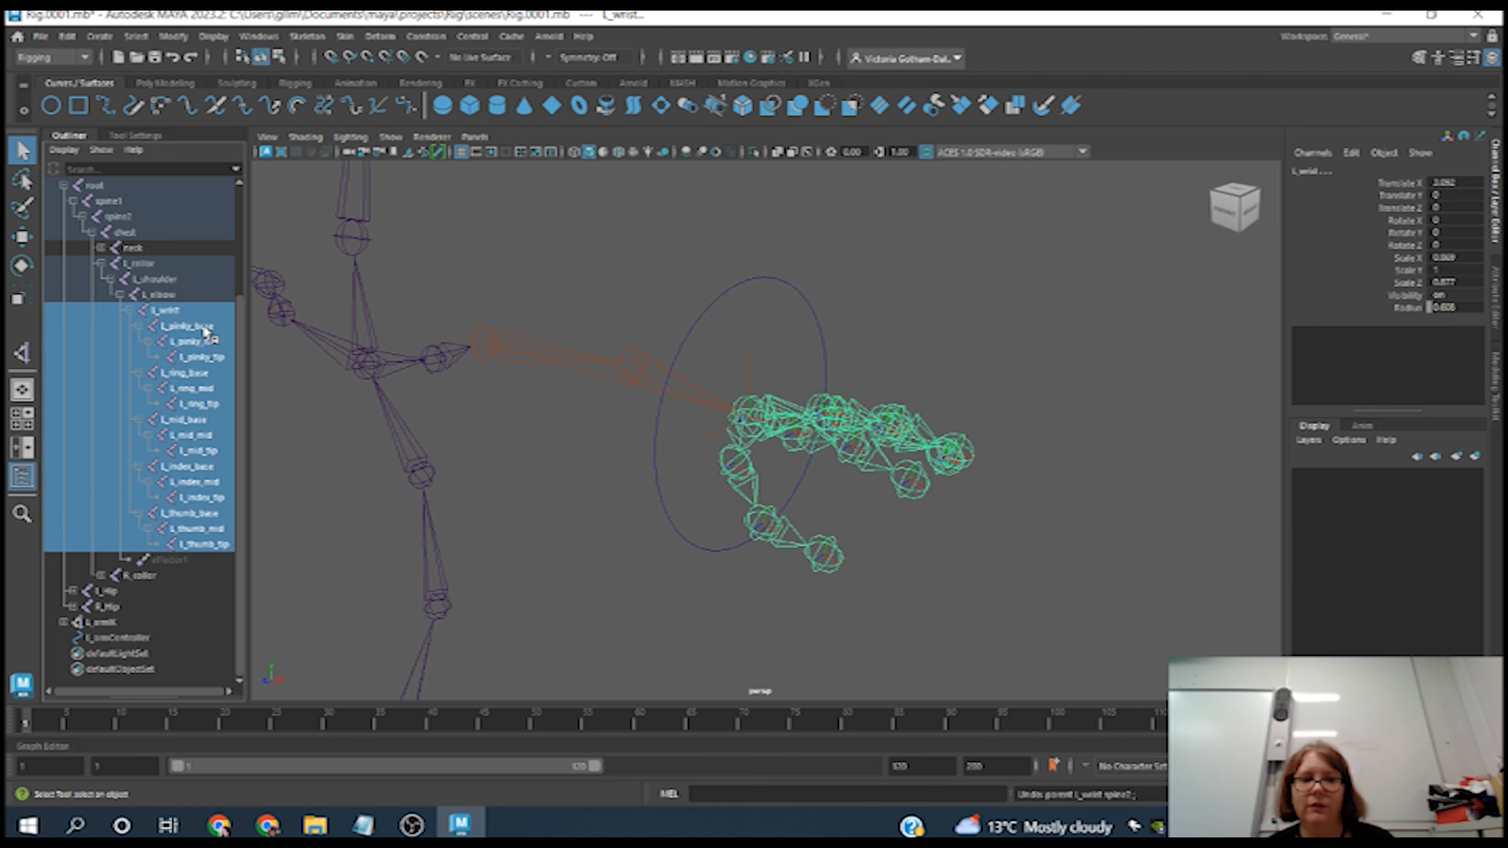
click(159, 312)
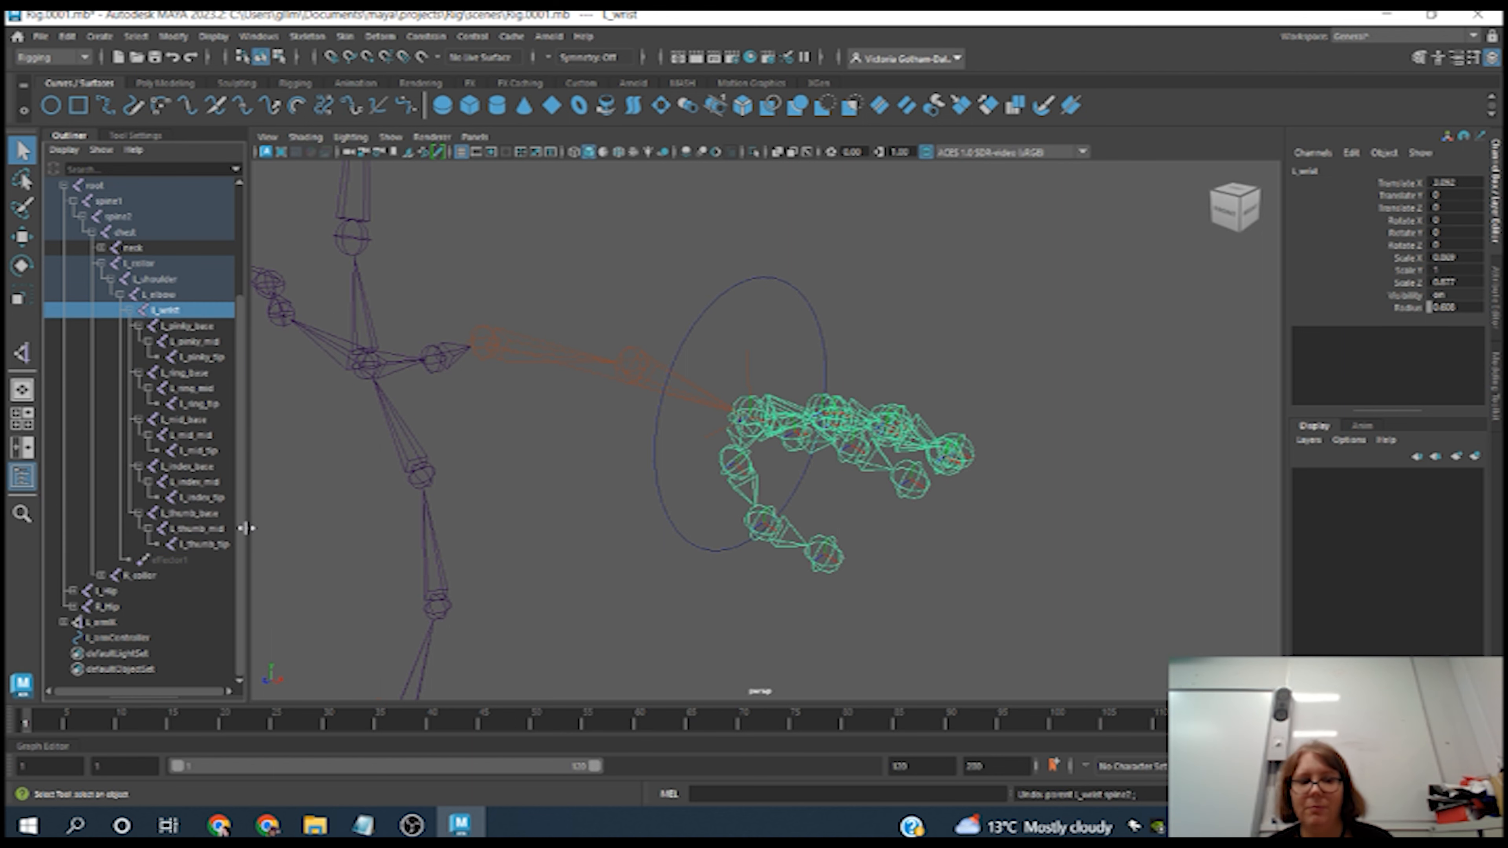
shift+click(205, 544)
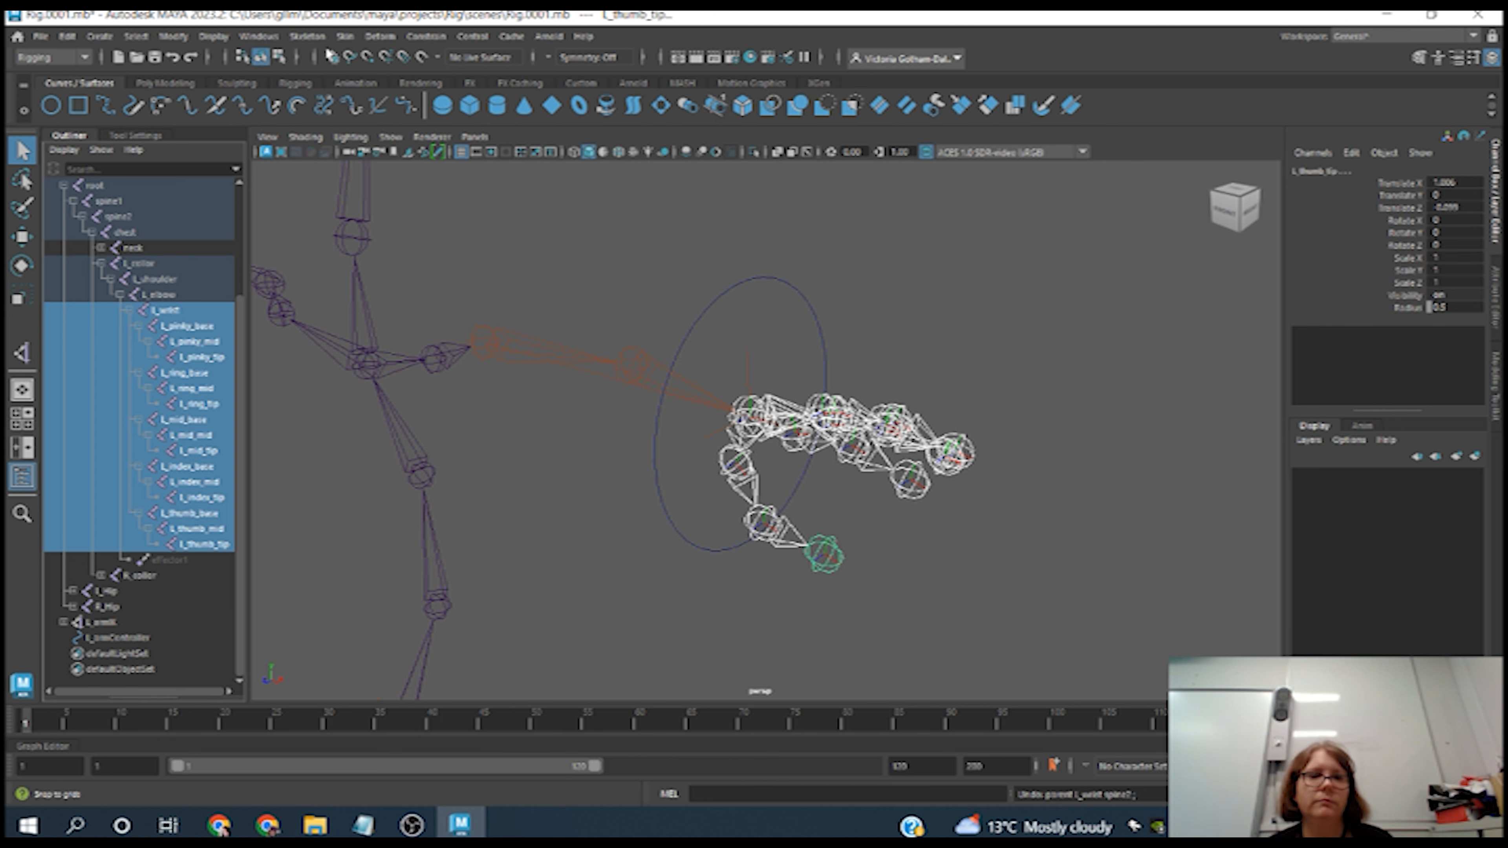
- Switch to the Animation menu set and open Set Driven Key with the selected hand joints as driven, moving its window clear of the hand
click(86, 59)
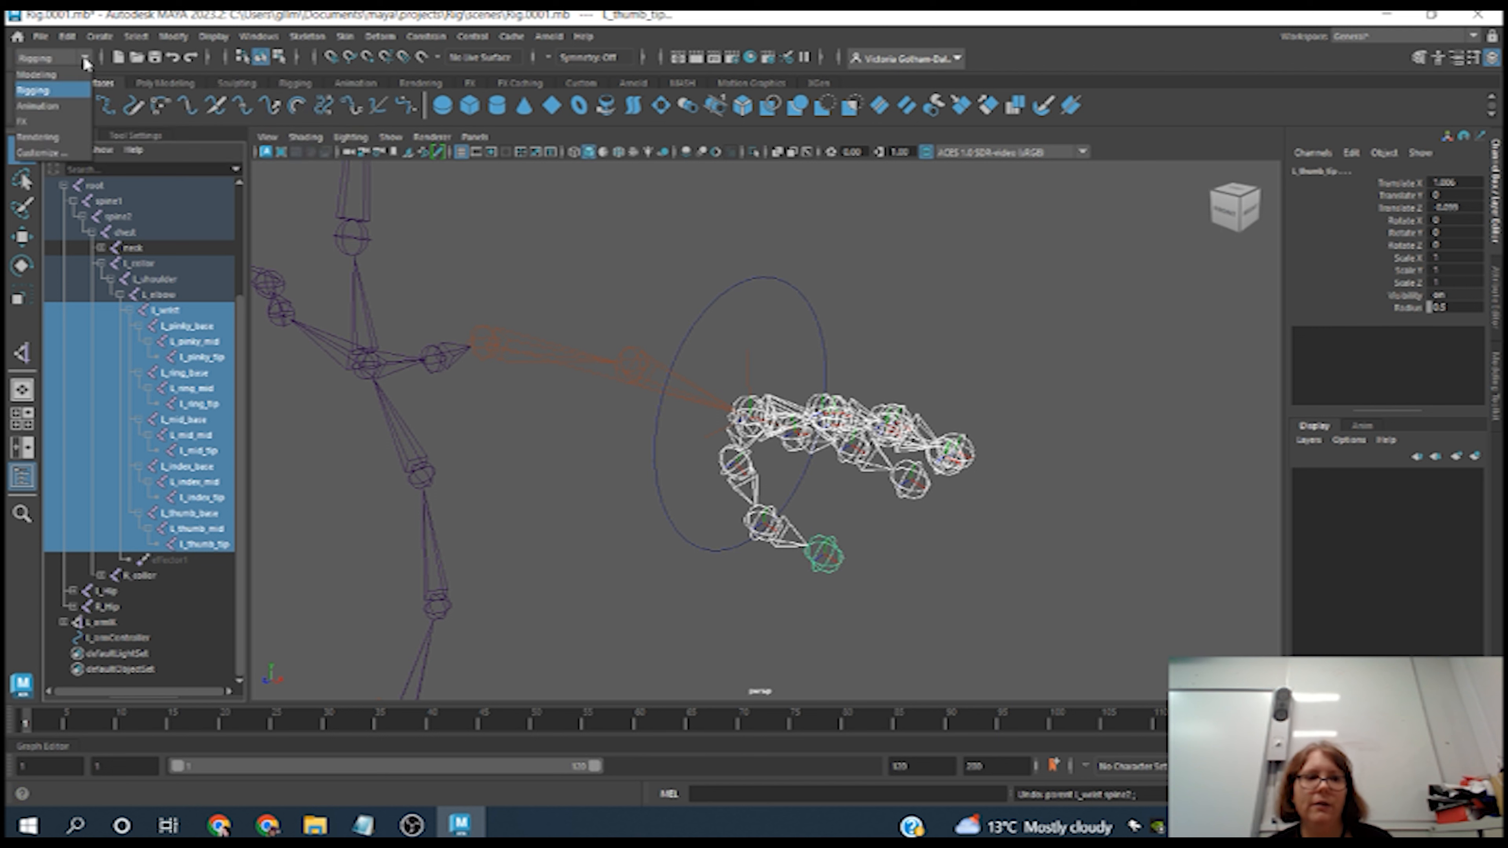
click(60, 107)
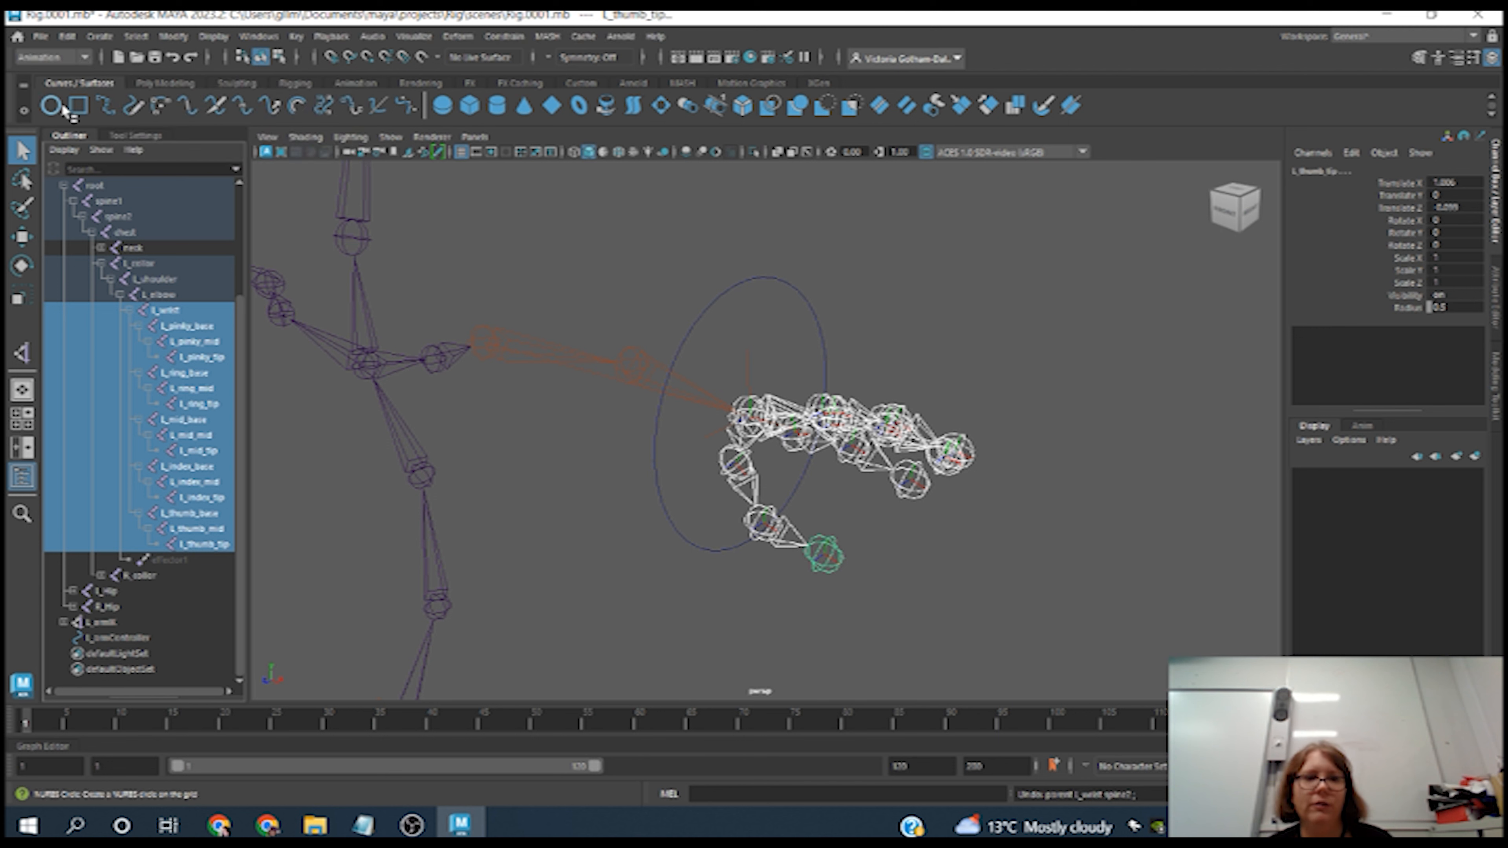
click(298, 38)
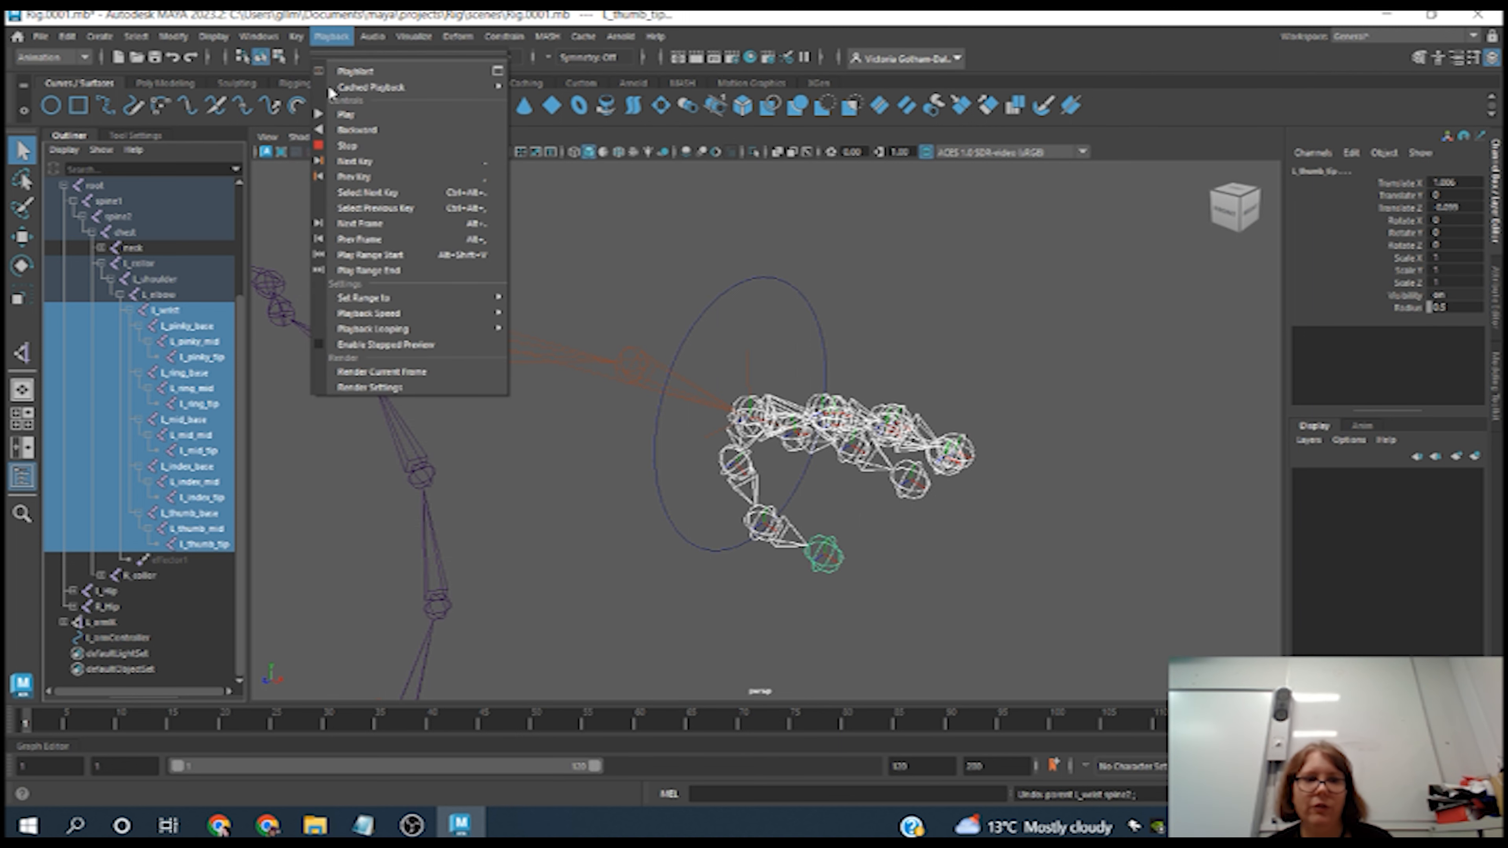
mouse_move(335, 174)
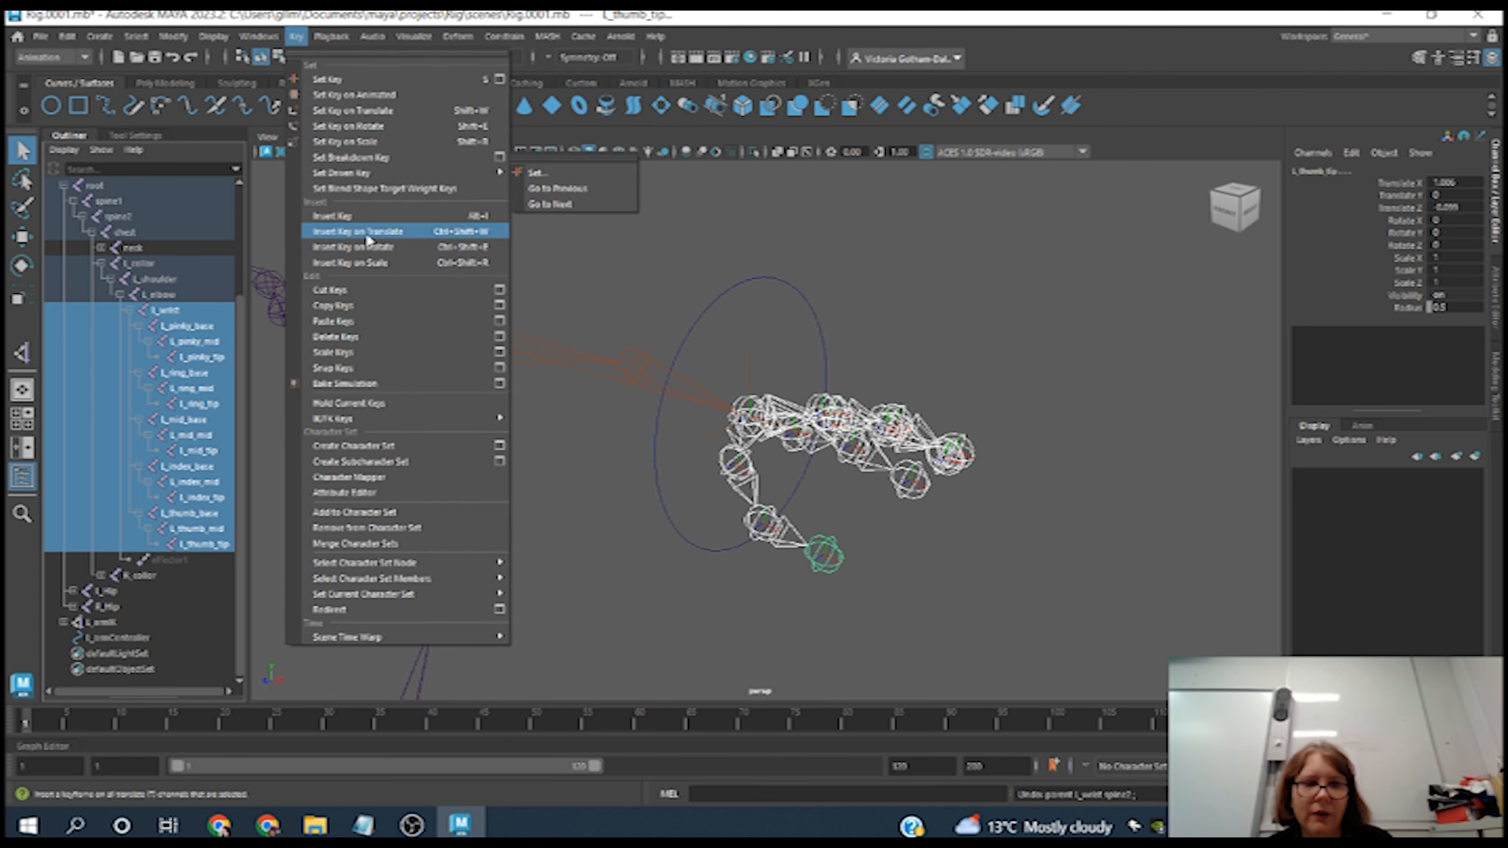
click(544, 176)
drag(640, 290, 402, 202)
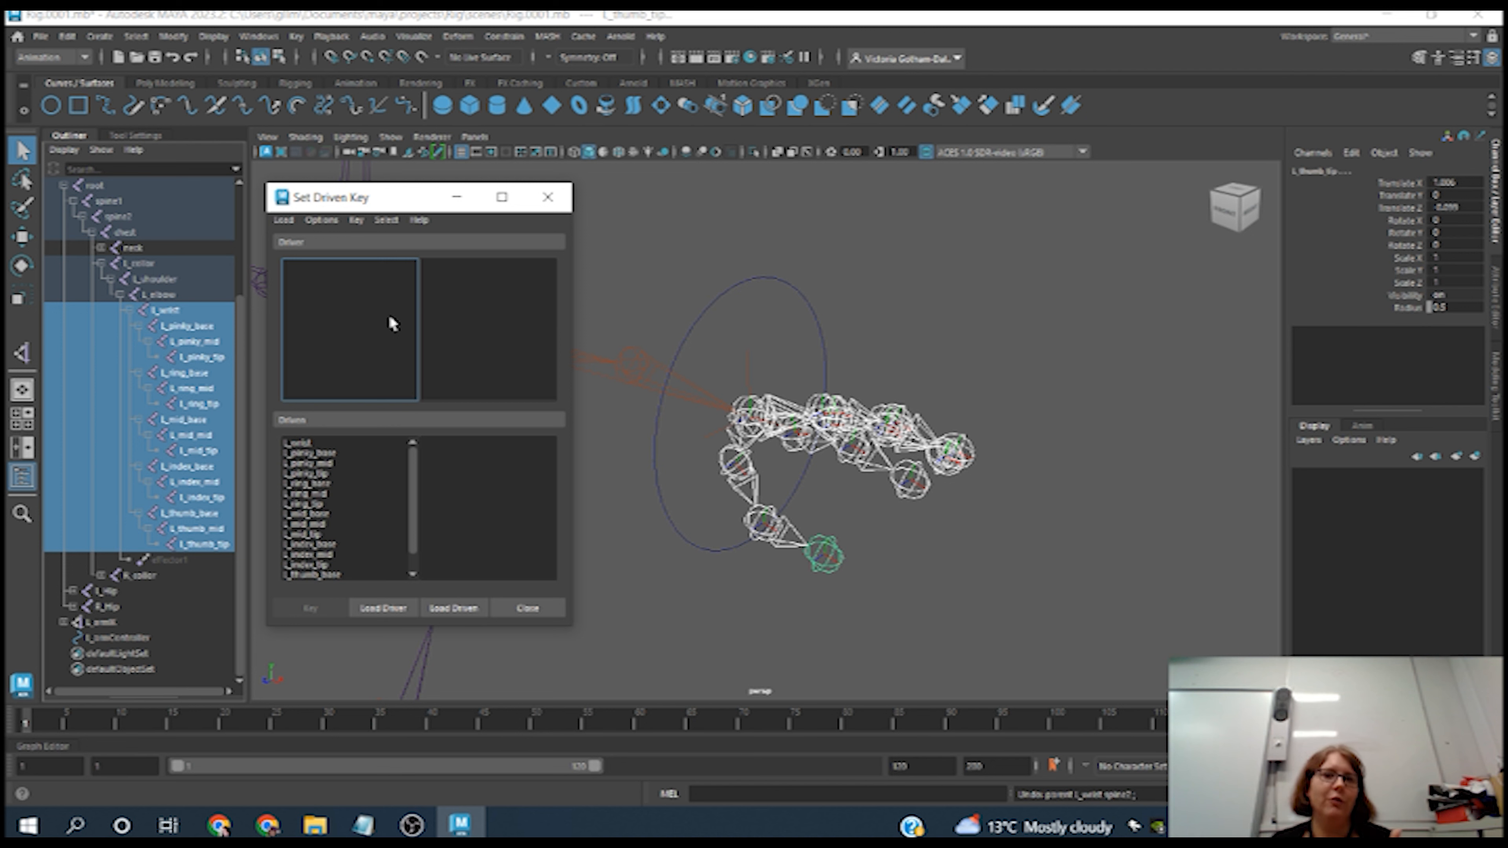
- Choose all driven joints from L_wrist to L_thumb_tip and their Rotate X, Rotate Y and Rotate Z attributes in Set Driven Key
click(309, 453)
click(308, 443)
scroll(339, 475, down, 1)
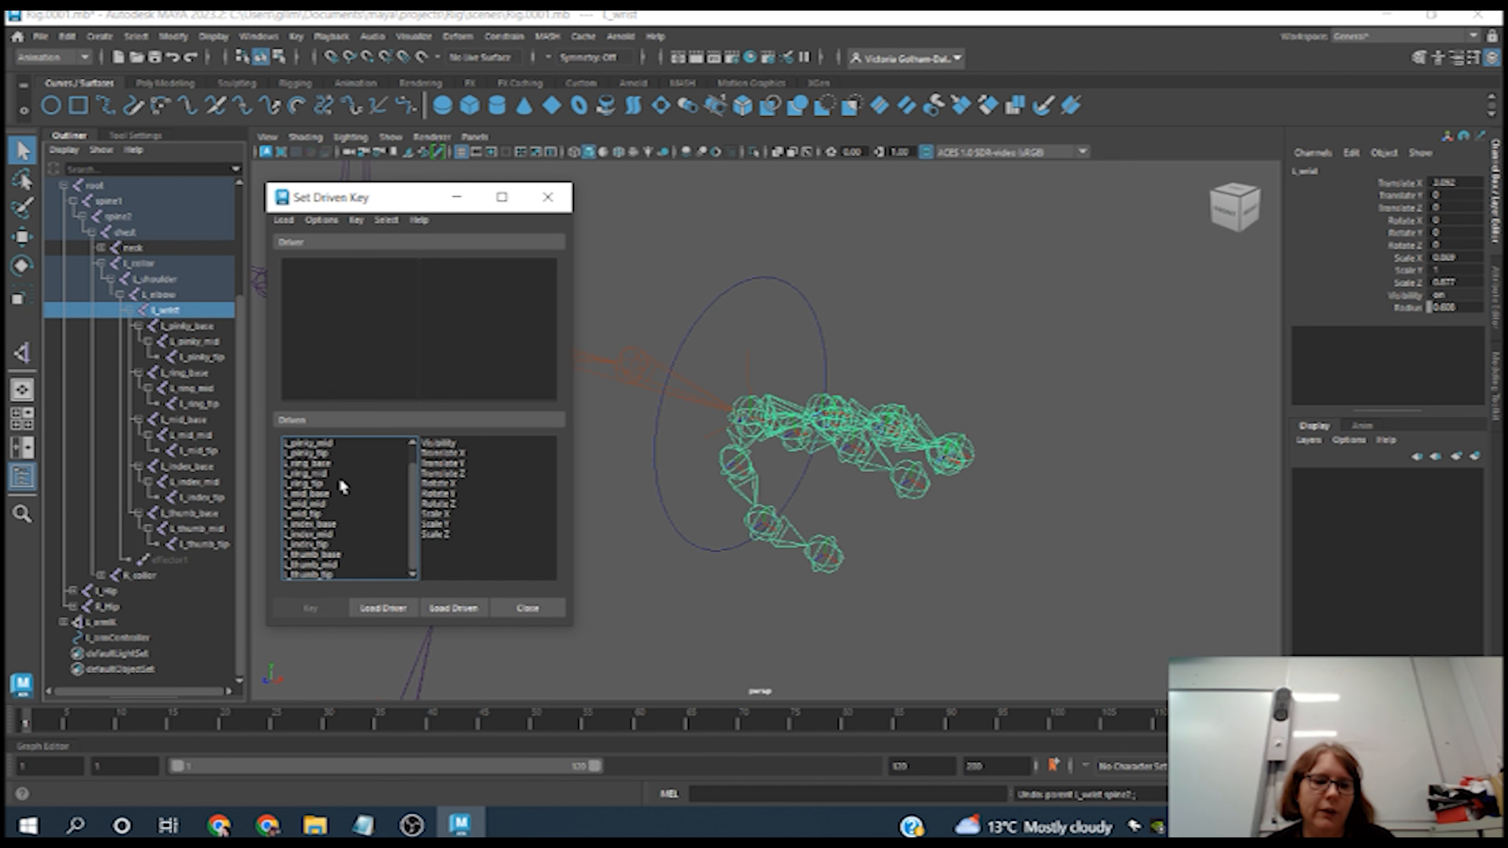
shift+click(324, 572)
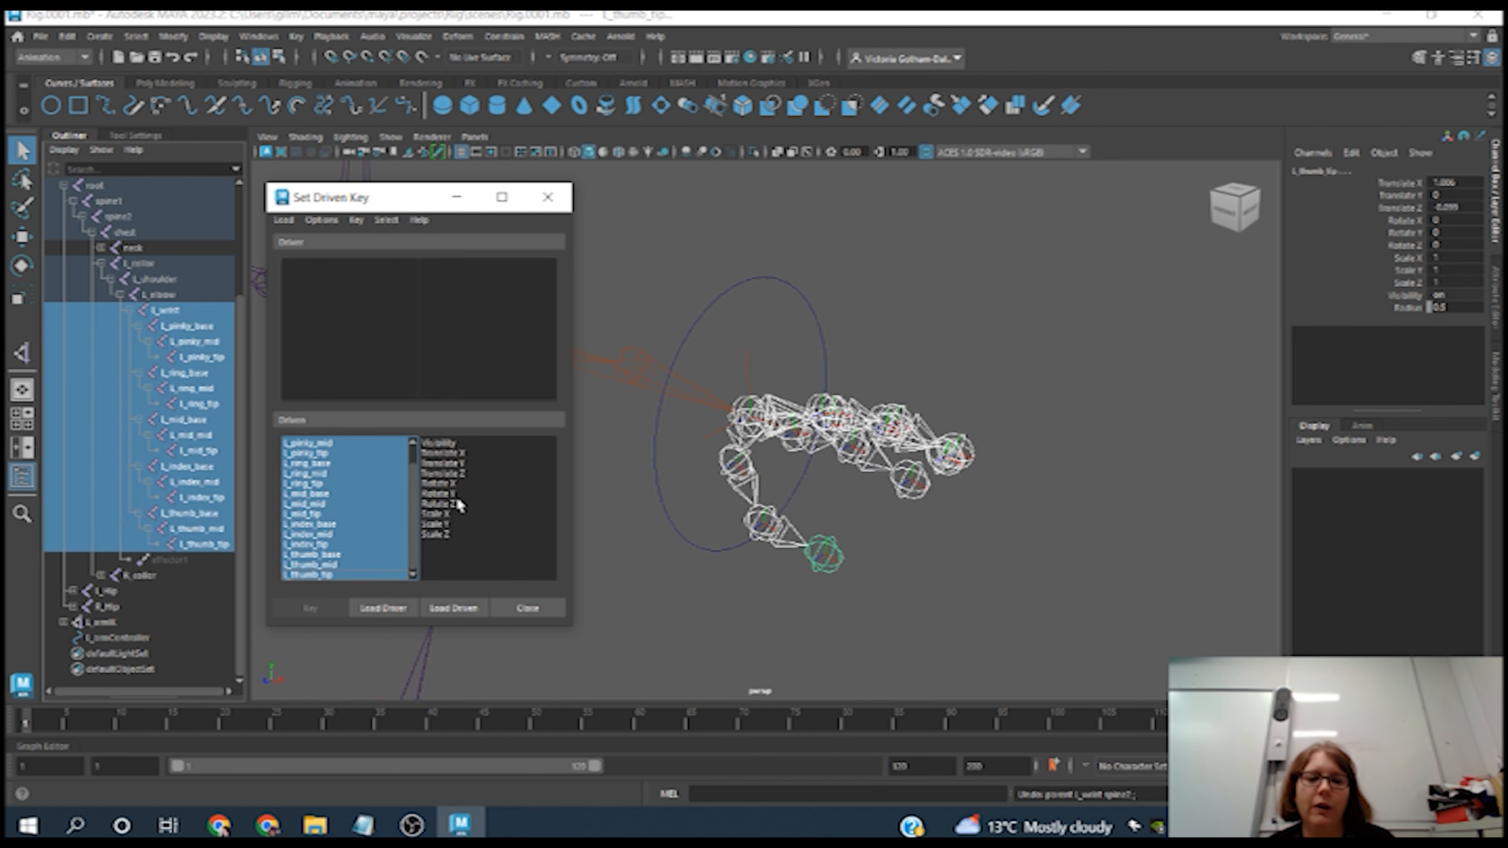
click(448, 485)
shift+click(448, 506)
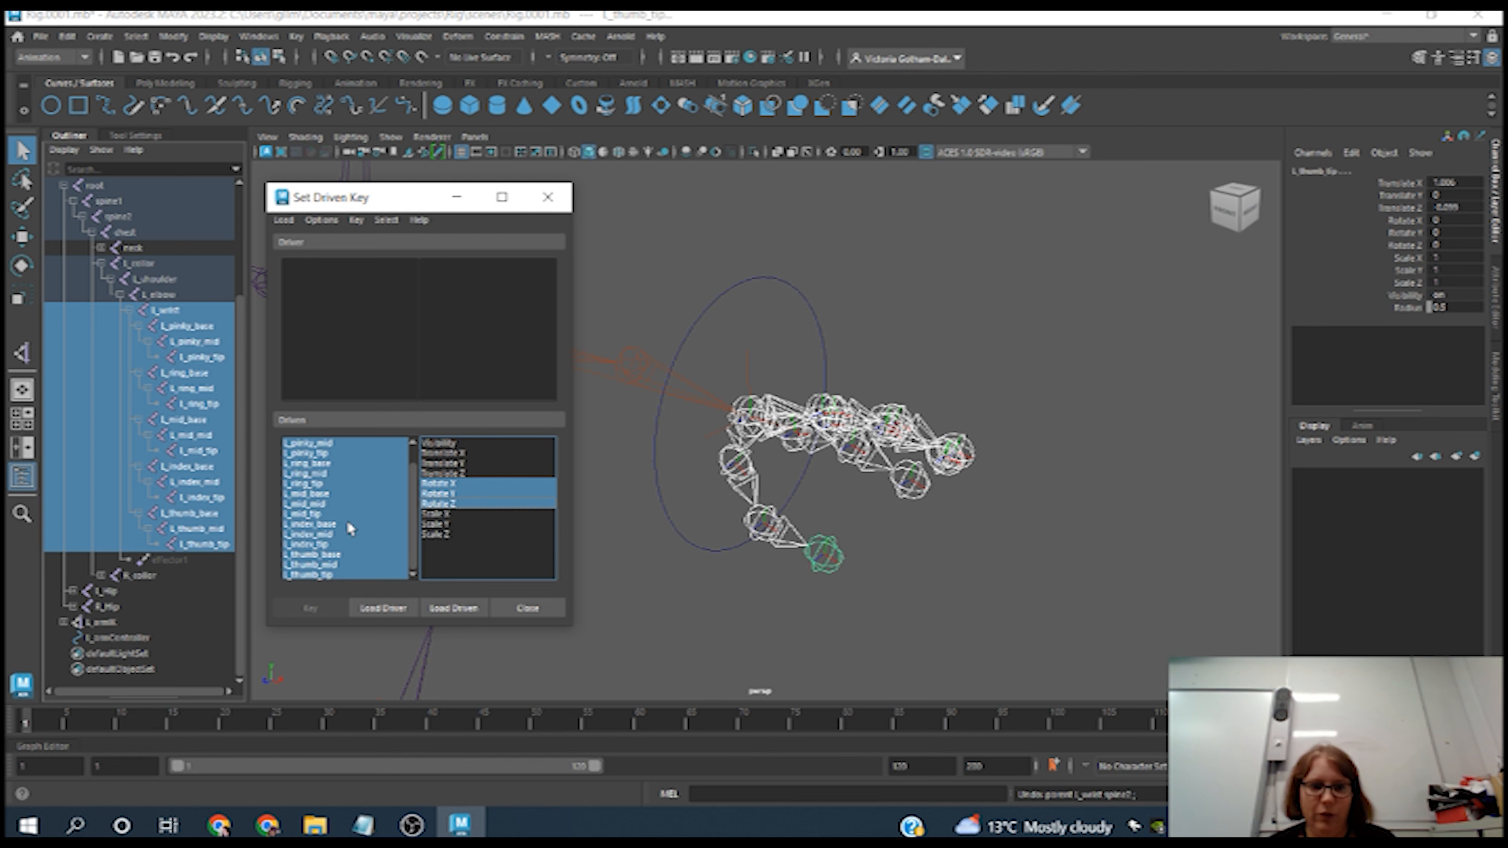
- Load L_armController as the driver in Set Driven Key and choose its Grab attribute
click(728, 293)
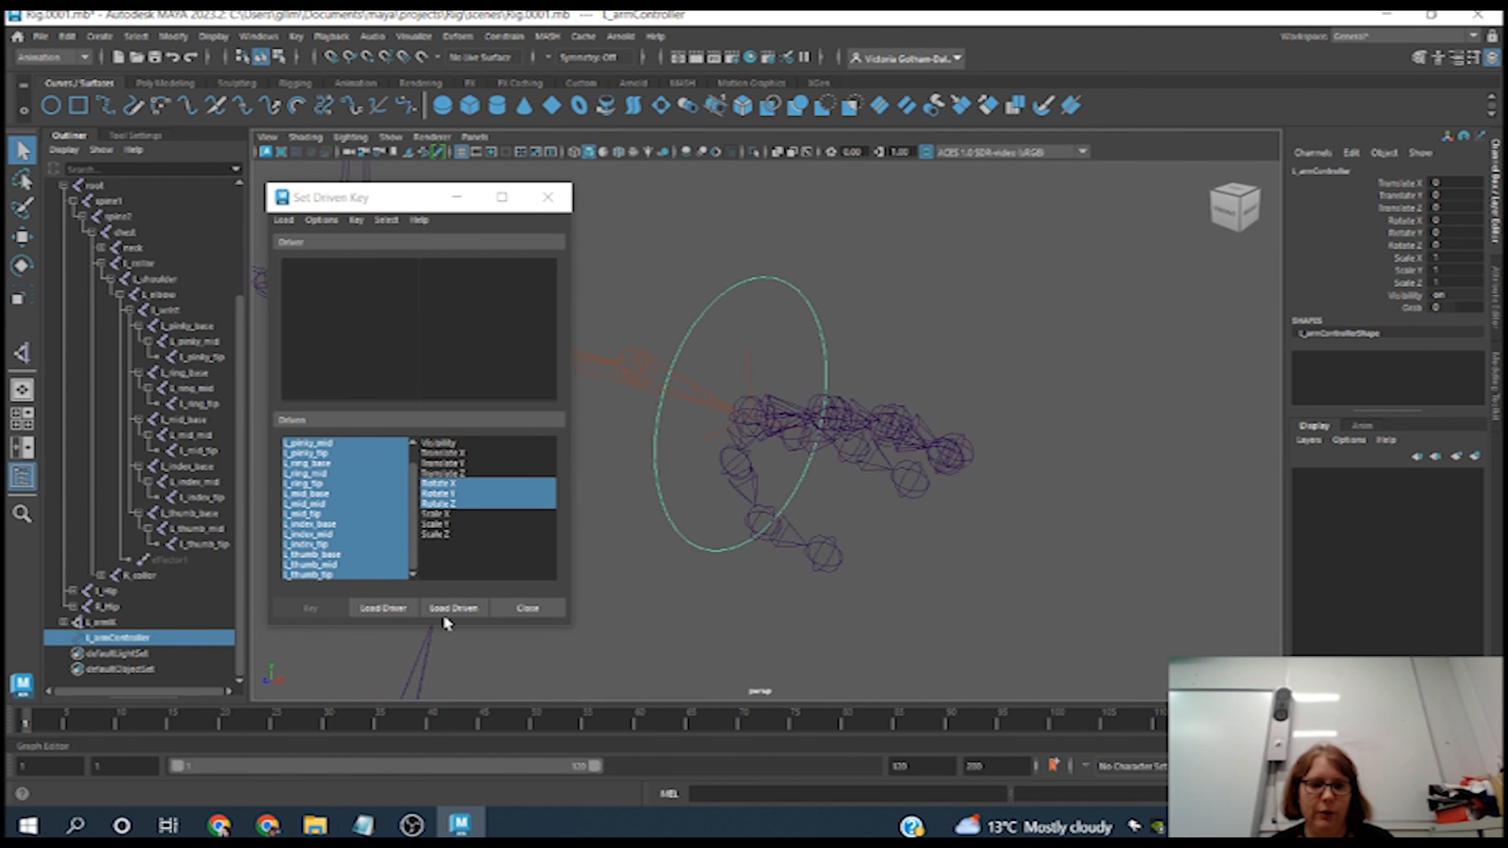
click(382, 611)
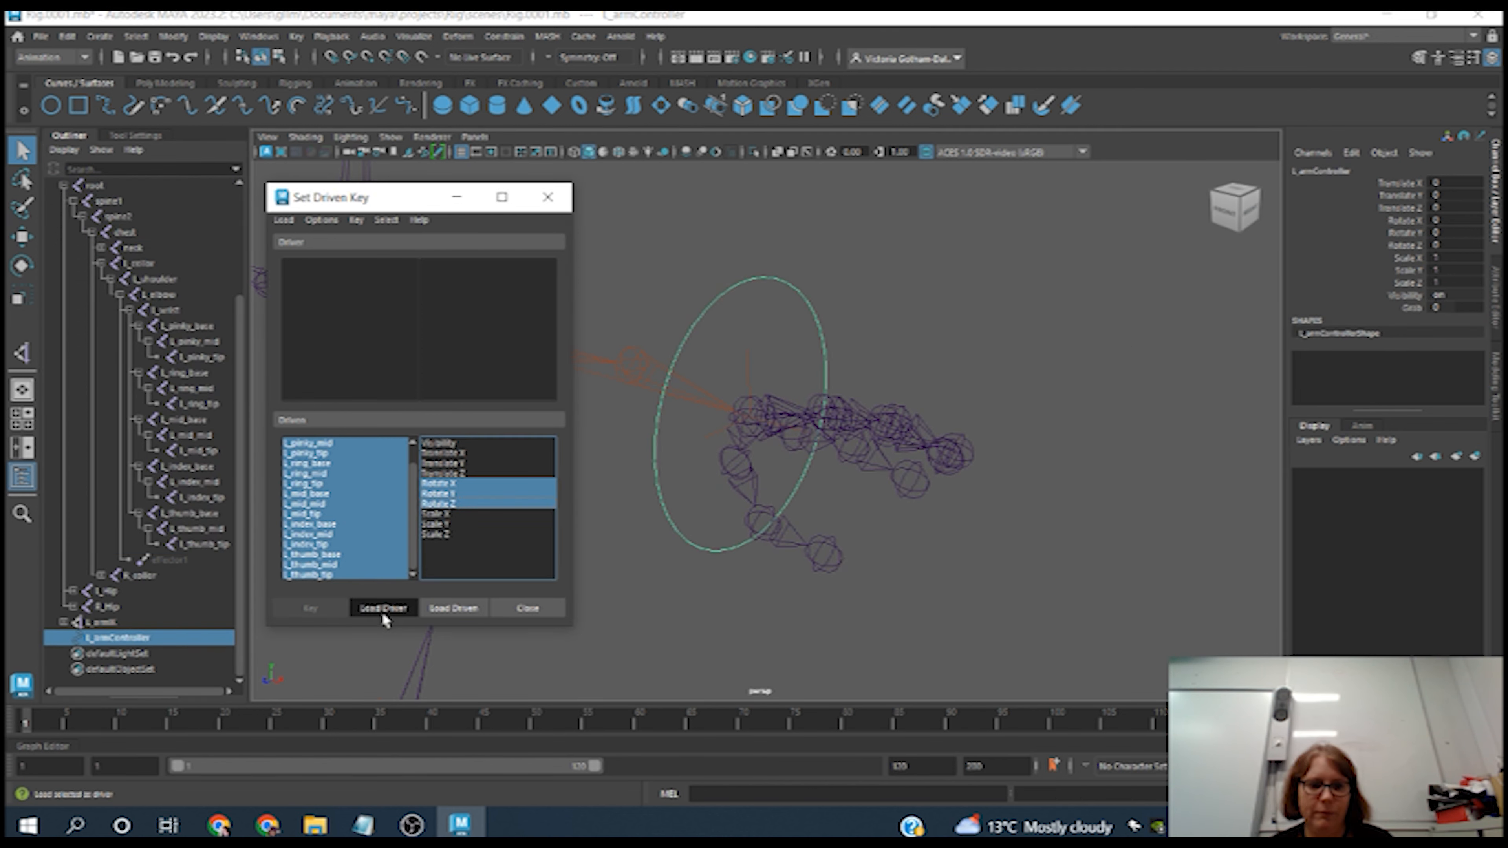
click(434, 367)
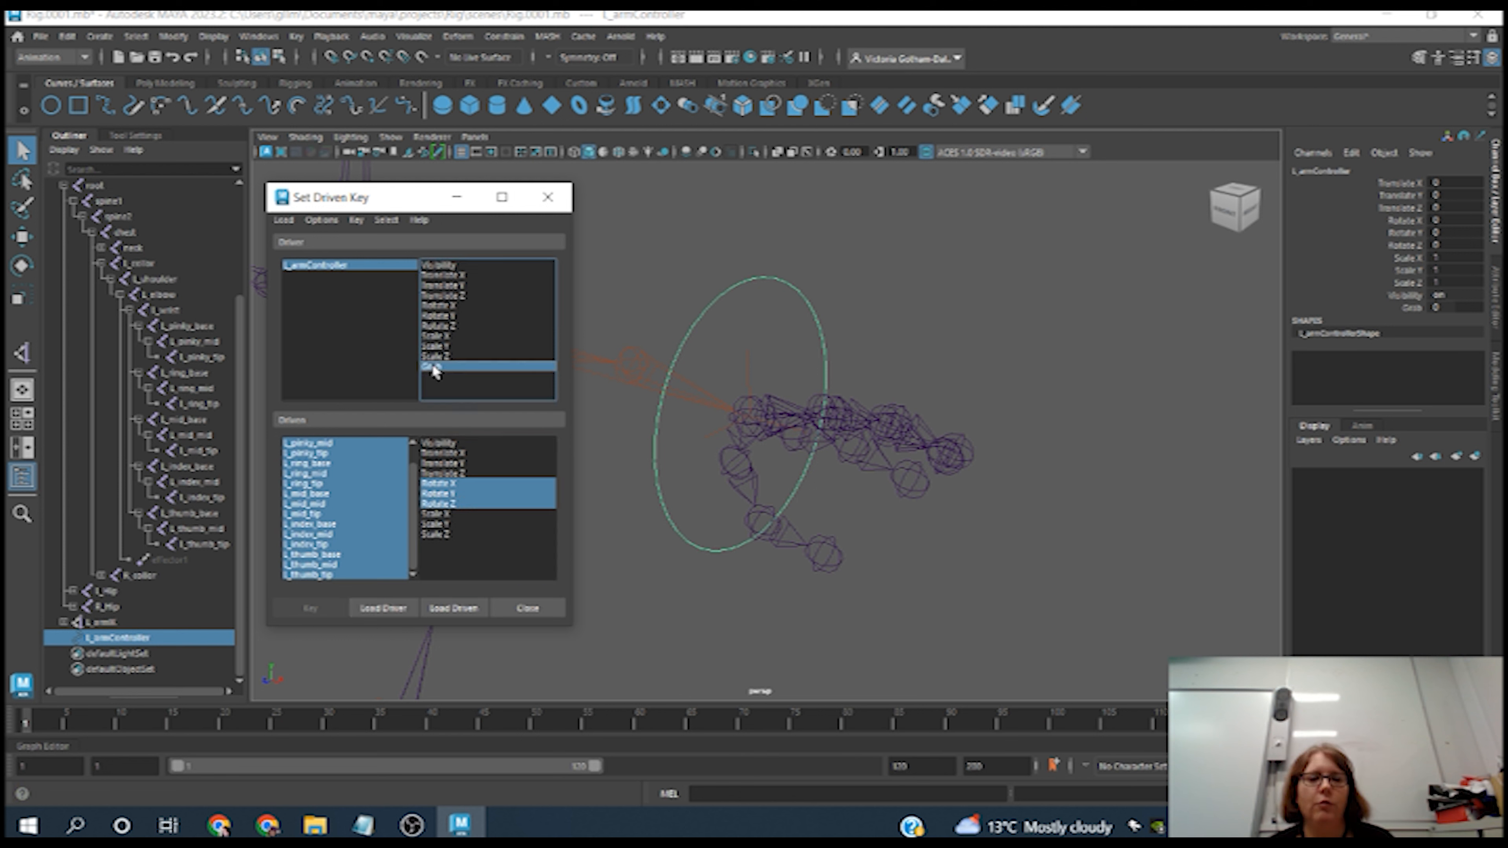